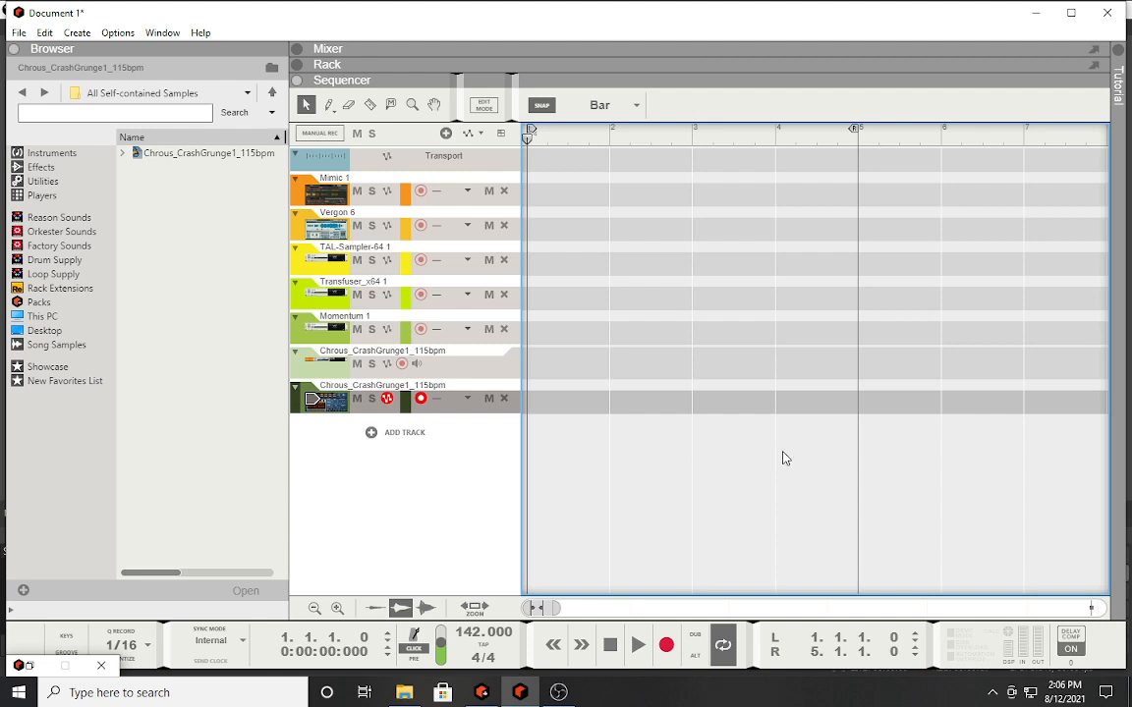
# - Import the Chrous_CrashGrunge1_115bpm audio file onto its audio track at bar 1
pyautogui.click(403, 692)
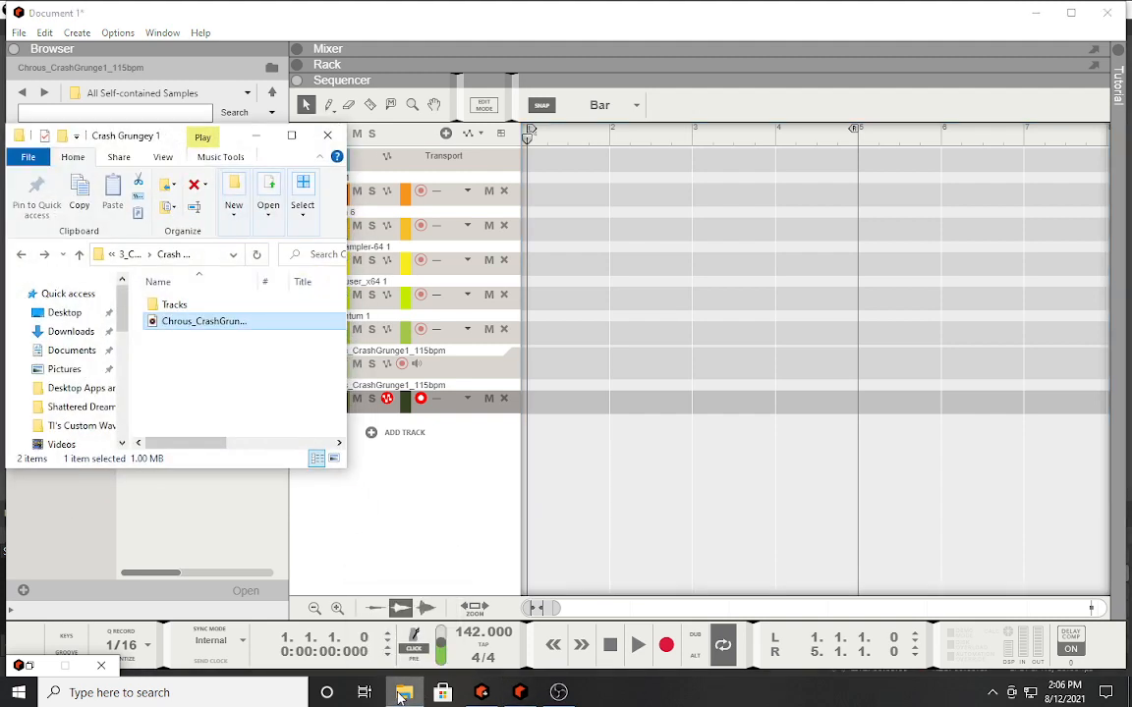
pyautogui.moveTo(177, 328); pyautogui.dragTo(535, 380)
pyautogui.click(261, 136)
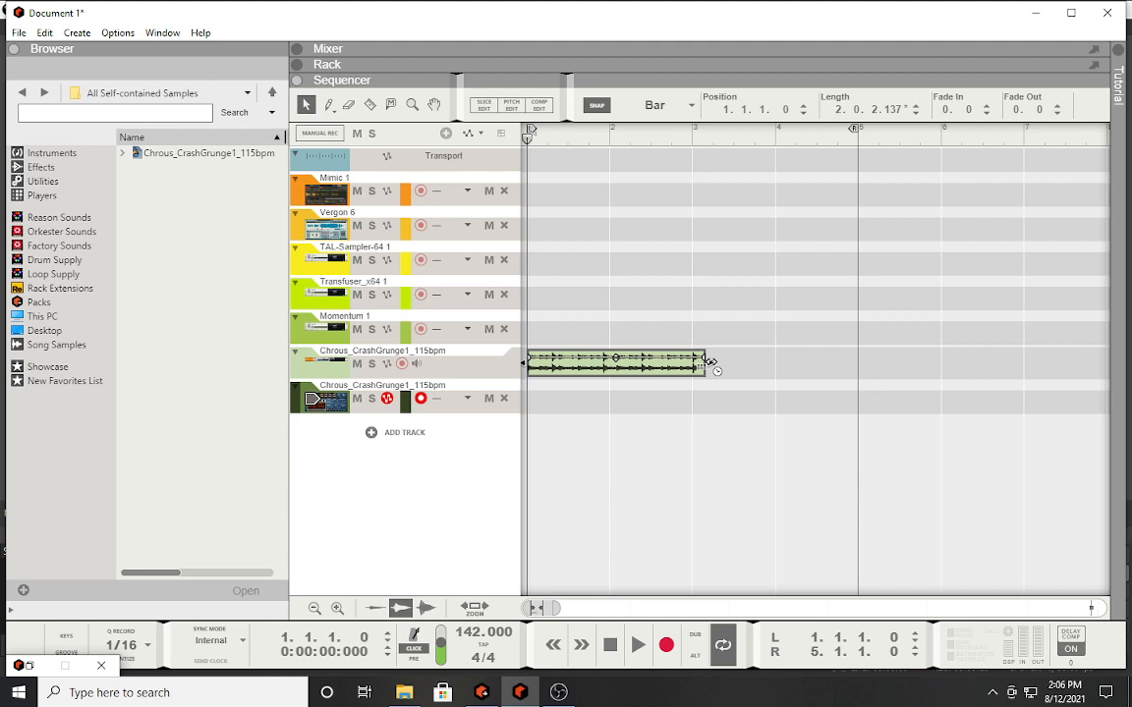
# - Trim the imported clip to exactly 2 bars and move the right locator to bar 3
pyautogui.moveTo(709, 361); pyautogui.dragTo(684, 366)
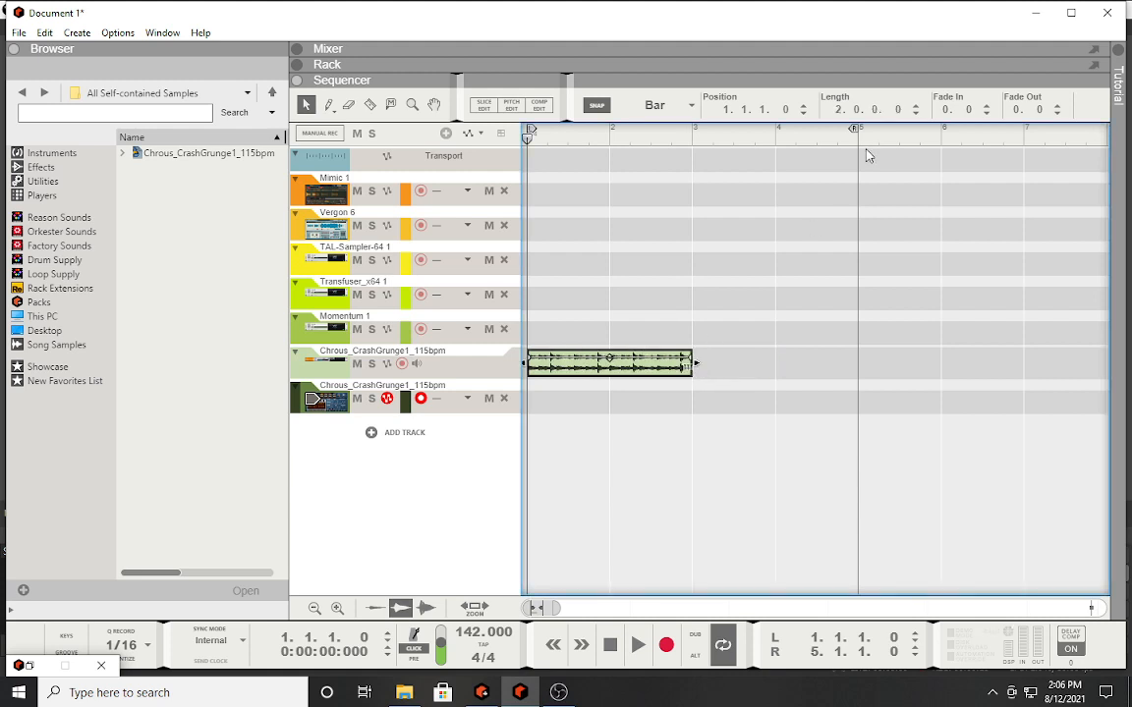
pyautogui.moveTo(853, 131); pyautogui.dragTo(692, 131)
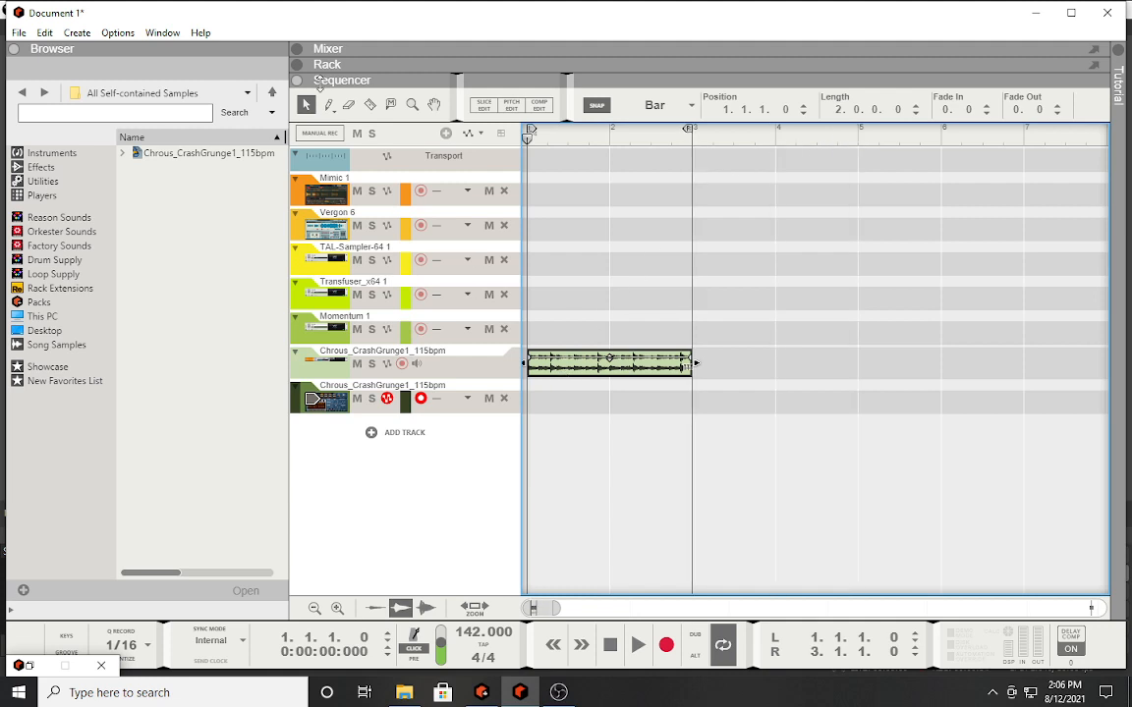
# - Open the trimmed loop clip for slice editing and examine its bounce options
pyautogui.click(484, 105)
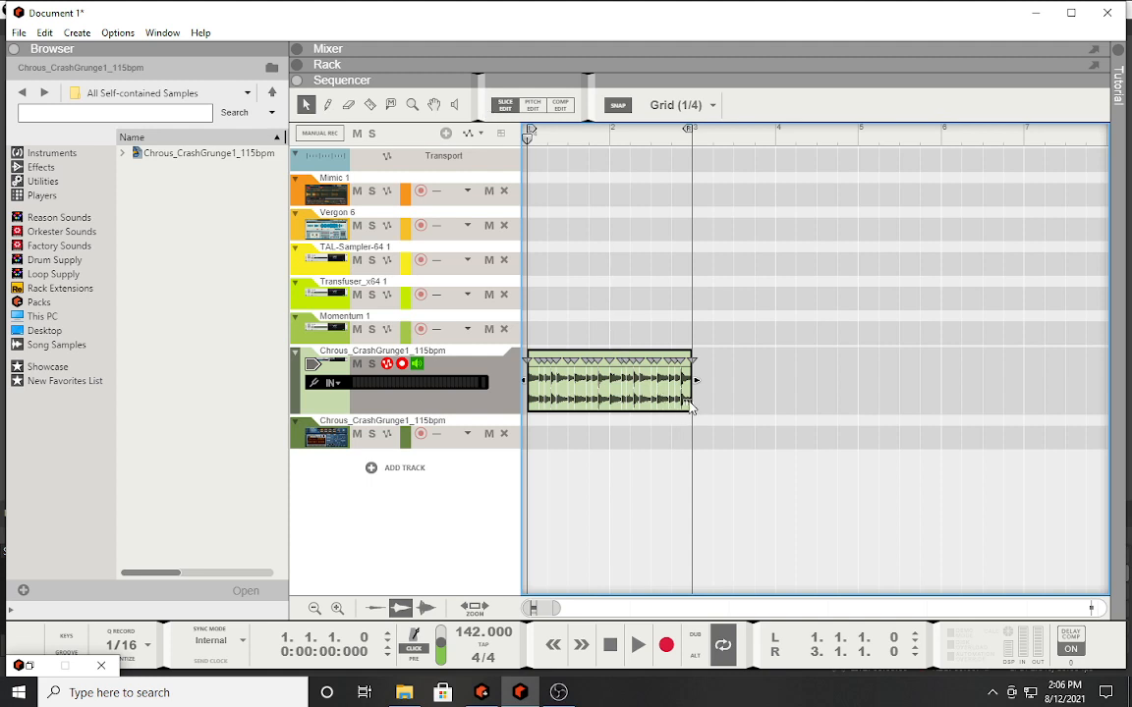
pyautogui.rightClick(627, 388)
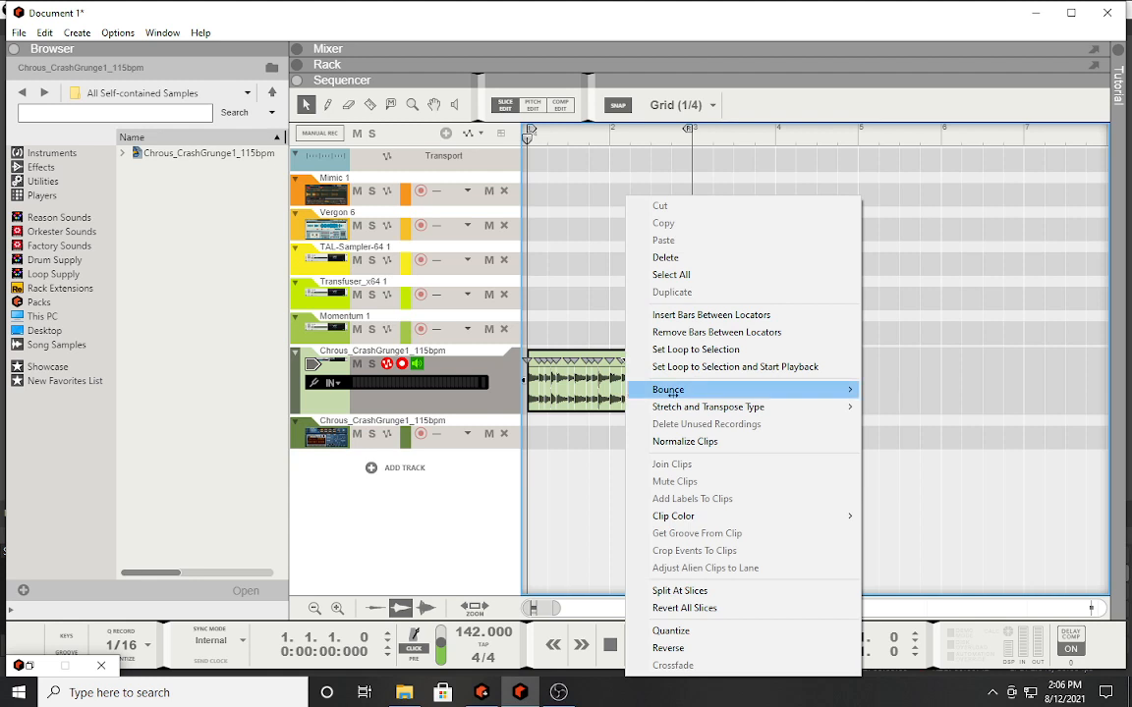
pyautogui.moveTo(669, 389)
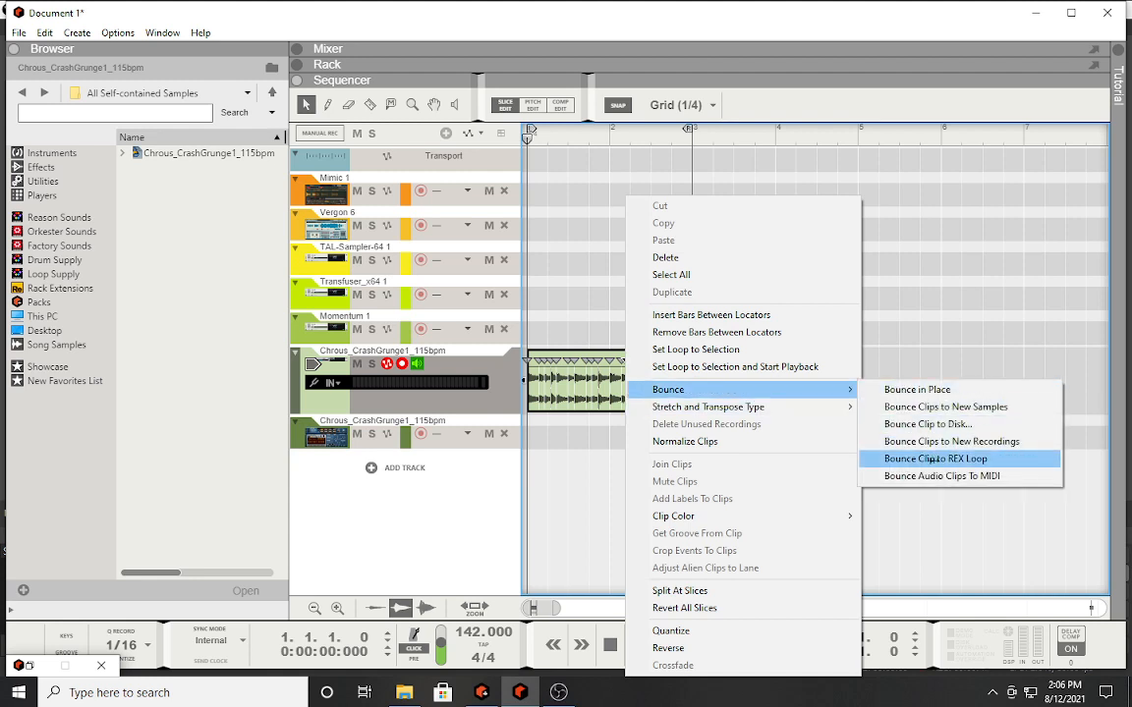
pyautogui.click(949, 406)
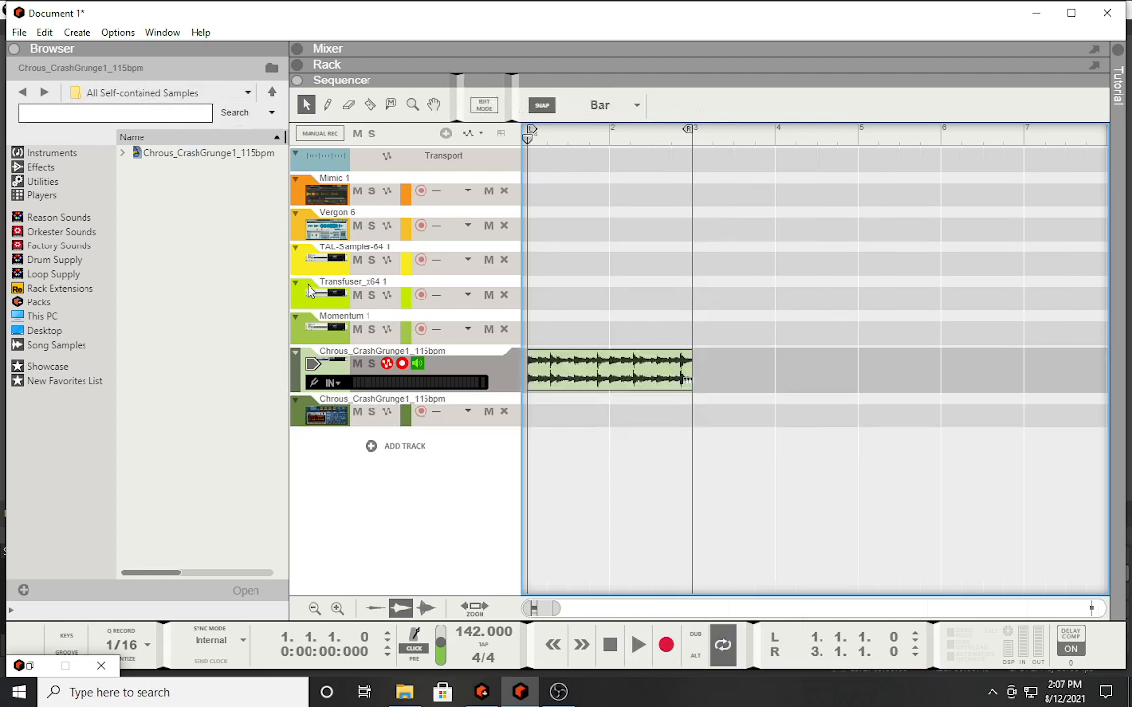
# - Select the Dr. OctoRex track and examine its loop player in the full-height rack, comparing it with the sequencer and mixer views
pyautogui.click(335, 424)
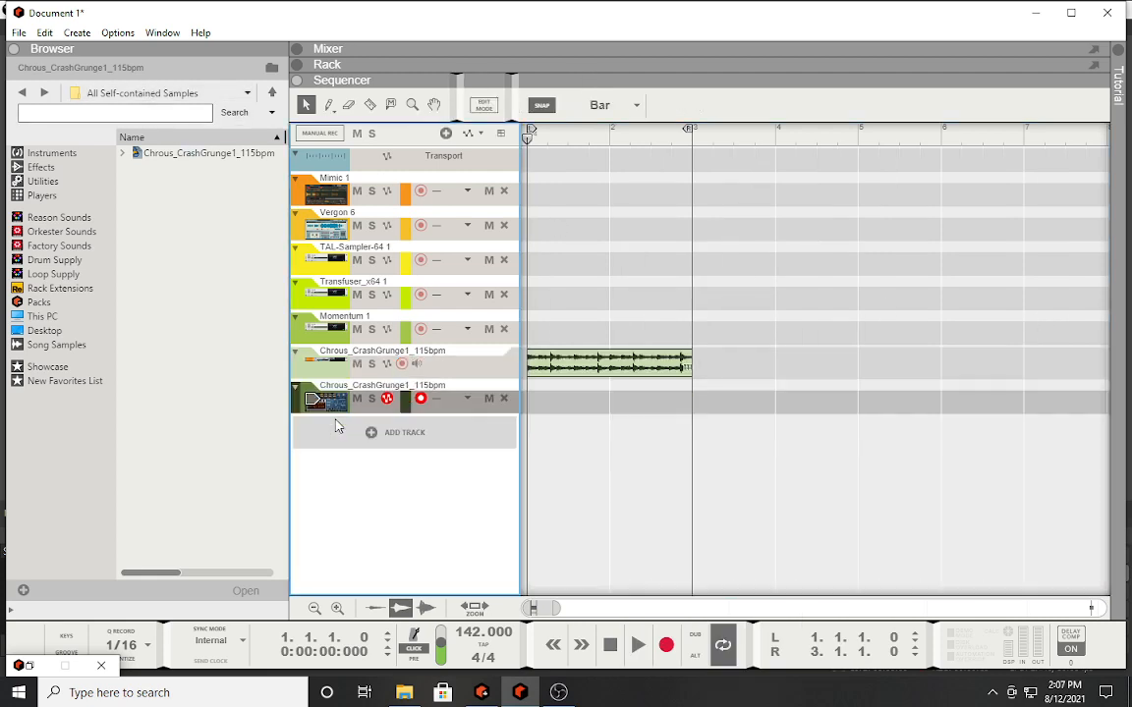
pyautogui.doubleClick(322, 398)
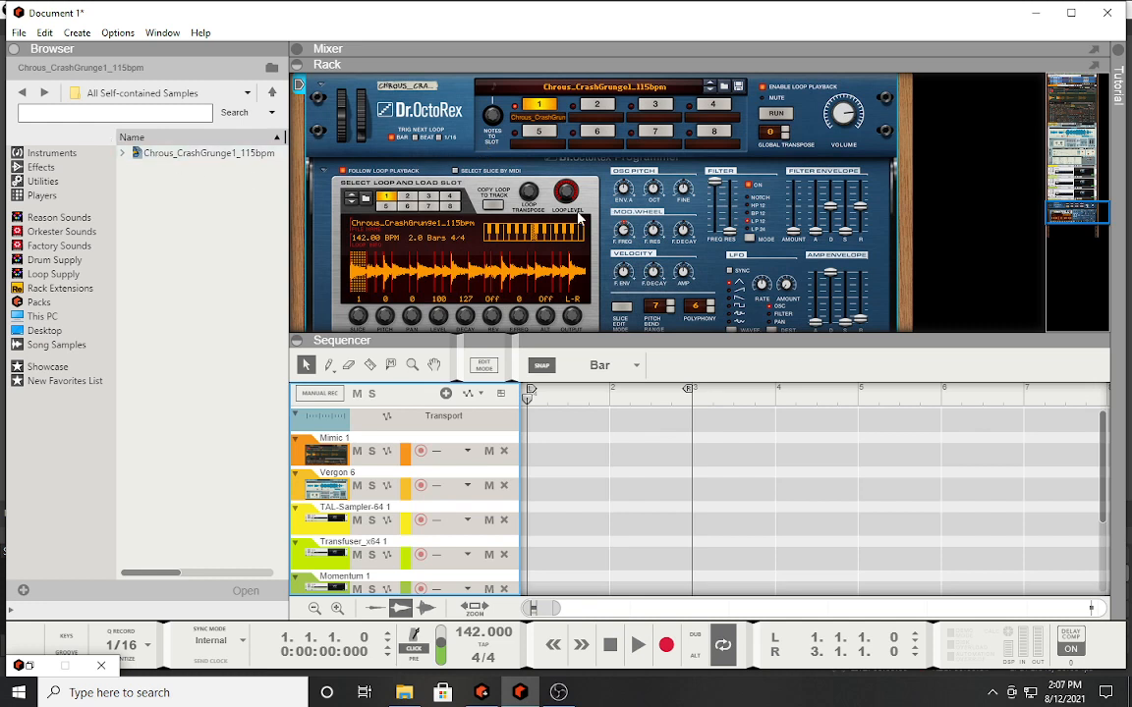
pyautogui.scroll(-3, 579, 218)
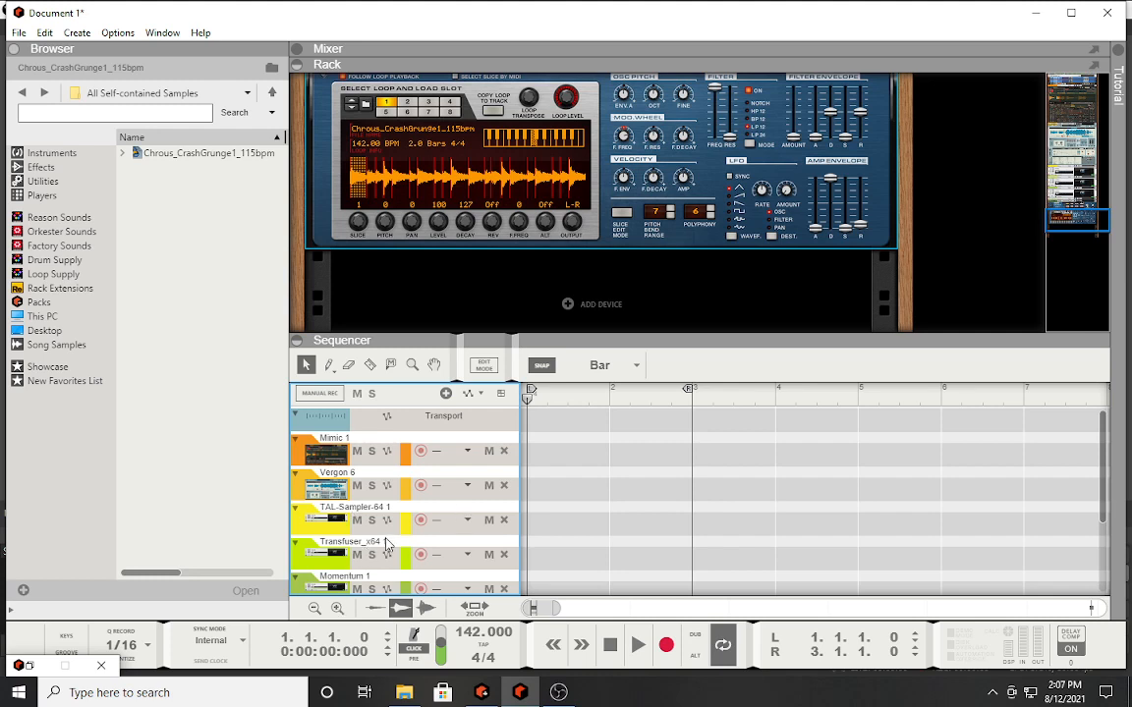
pyautogui.scroll(-2, 353, 462)
pyautogui.press('F6')
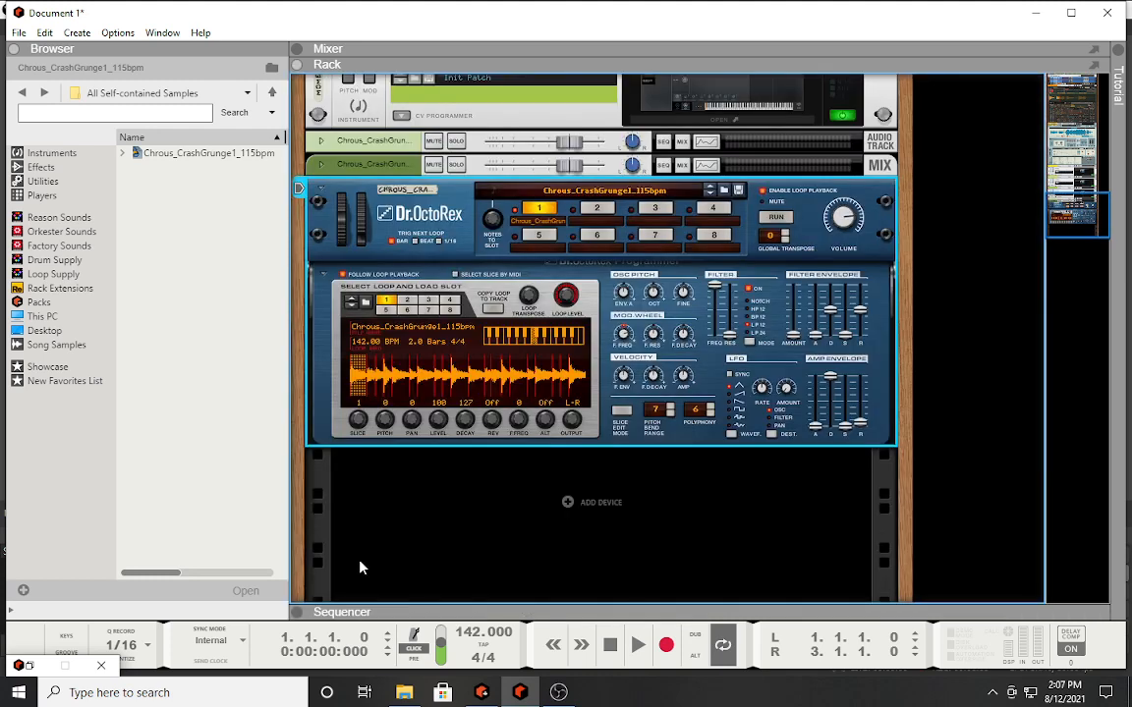
pyautogui.press('F7')
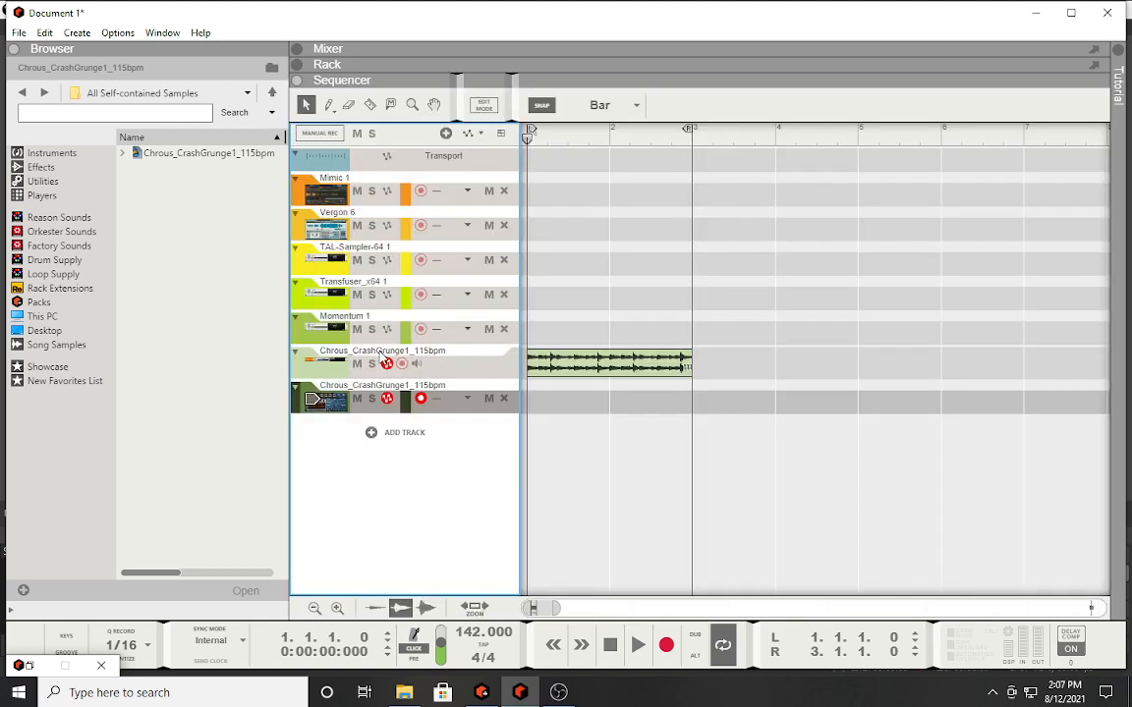
pyautogui.press('F5')
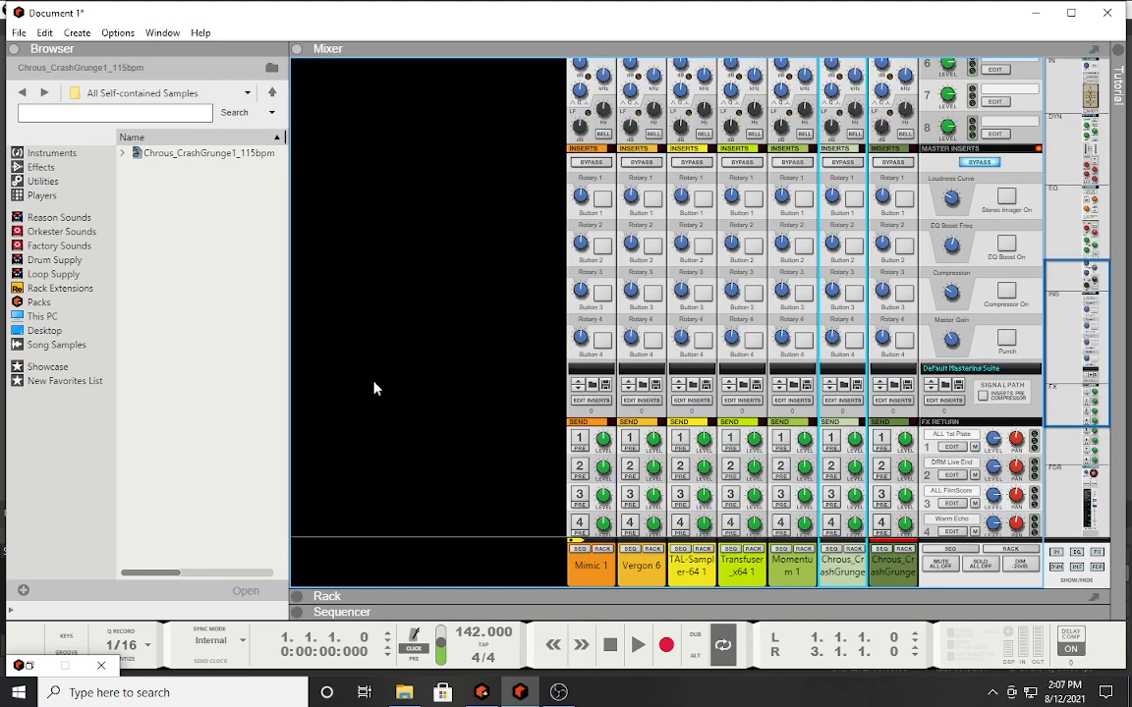
pyautogui.press('F6')
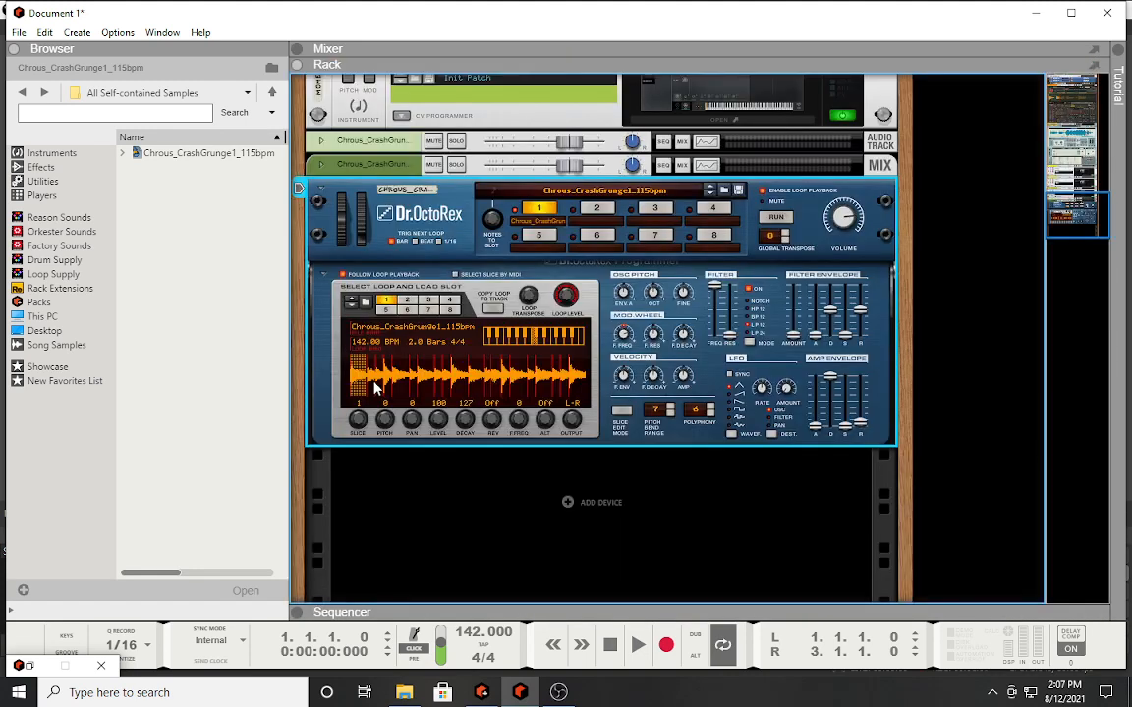
pyautogui.press('F7')
pyautogui.press('F6')
# - Run the loop in Dr. OctoRex, lower its filter frequency to 85, and stop playback
pyautogui.click(782, 224)
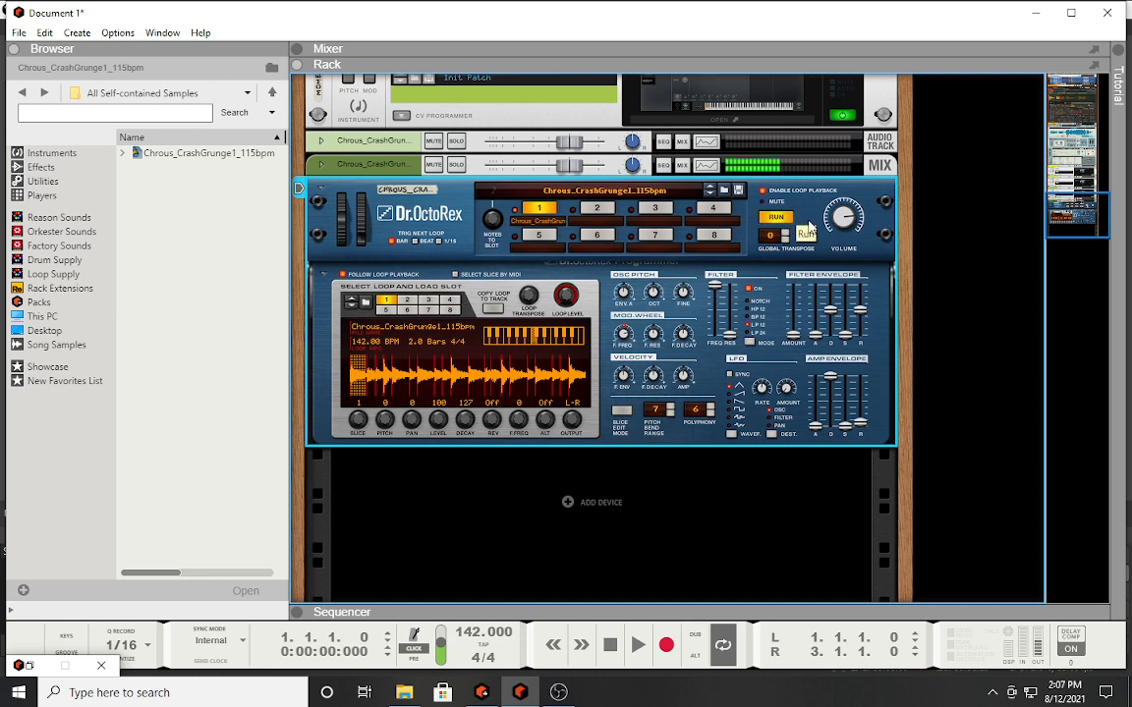
pyautogui.moveTo(715, 285); pyautogui.dragTo(716, 313)
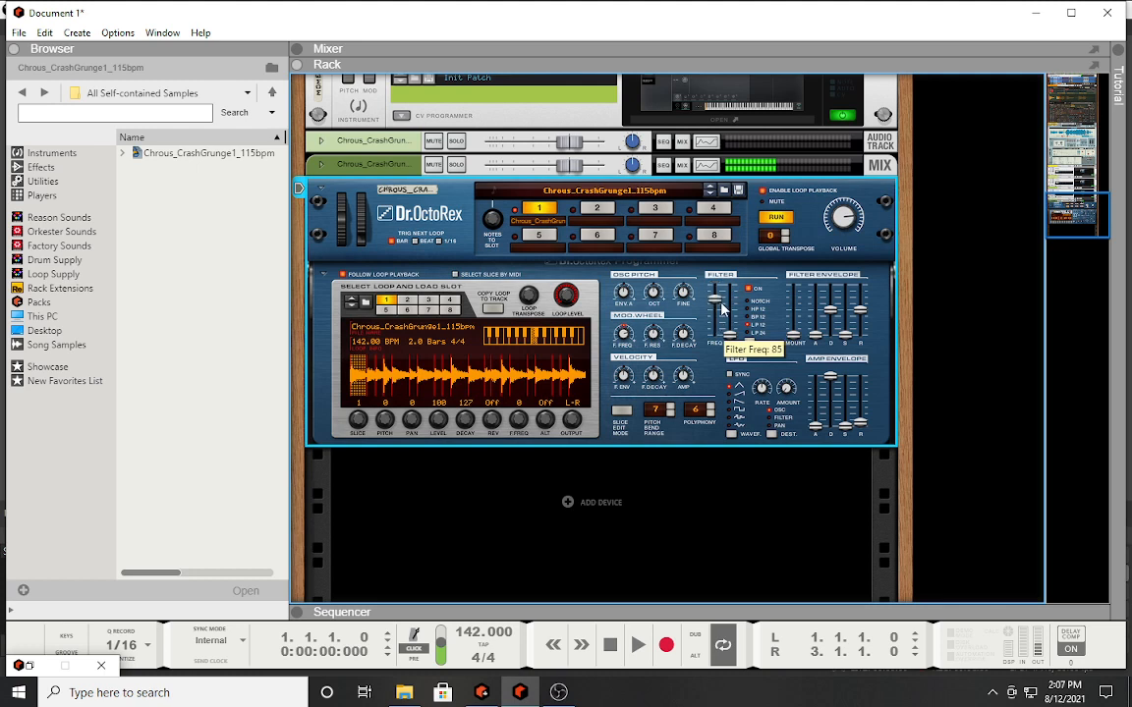
pyautogui.click(773, 218)
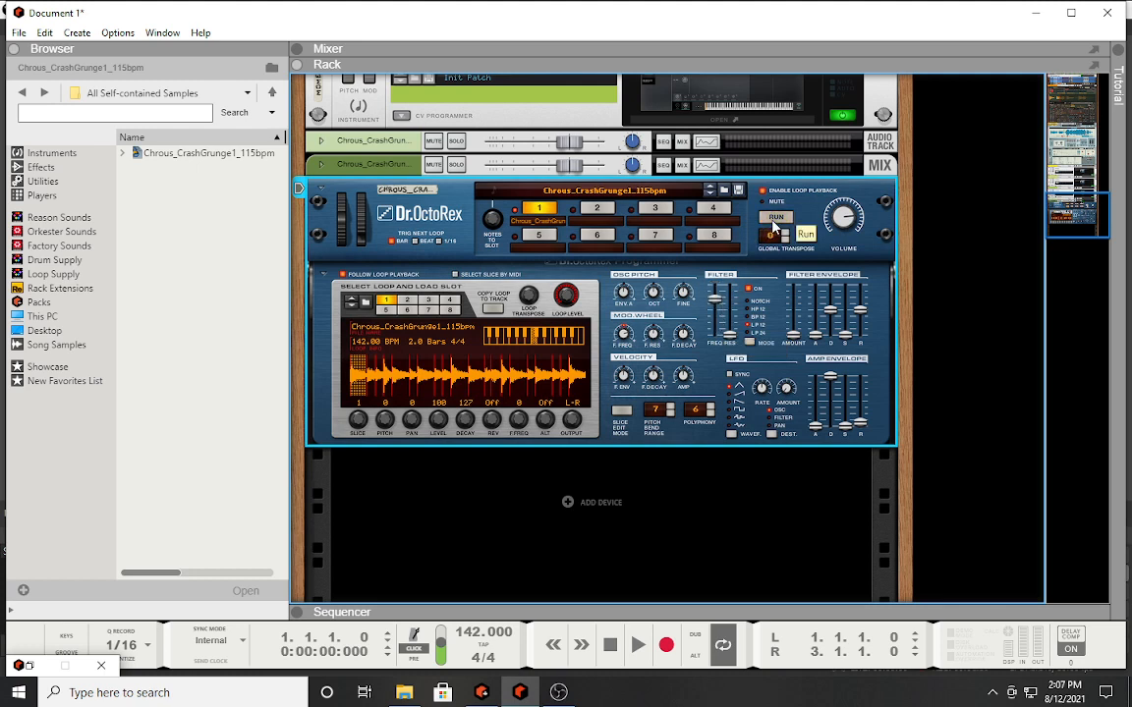
# - Delete the Dr. OctoRex device together with its track and return to the sequencer
pyautogui.press('Delete')
pyautogui.press('Return')
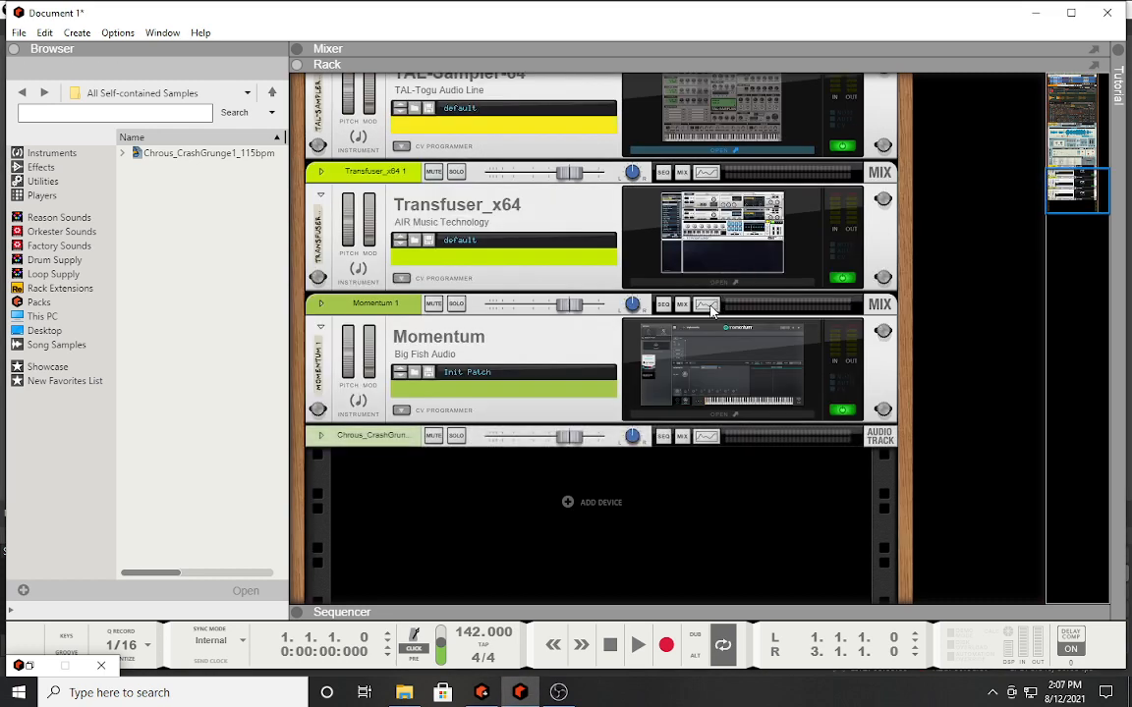
pyautogui.click(709, 305)
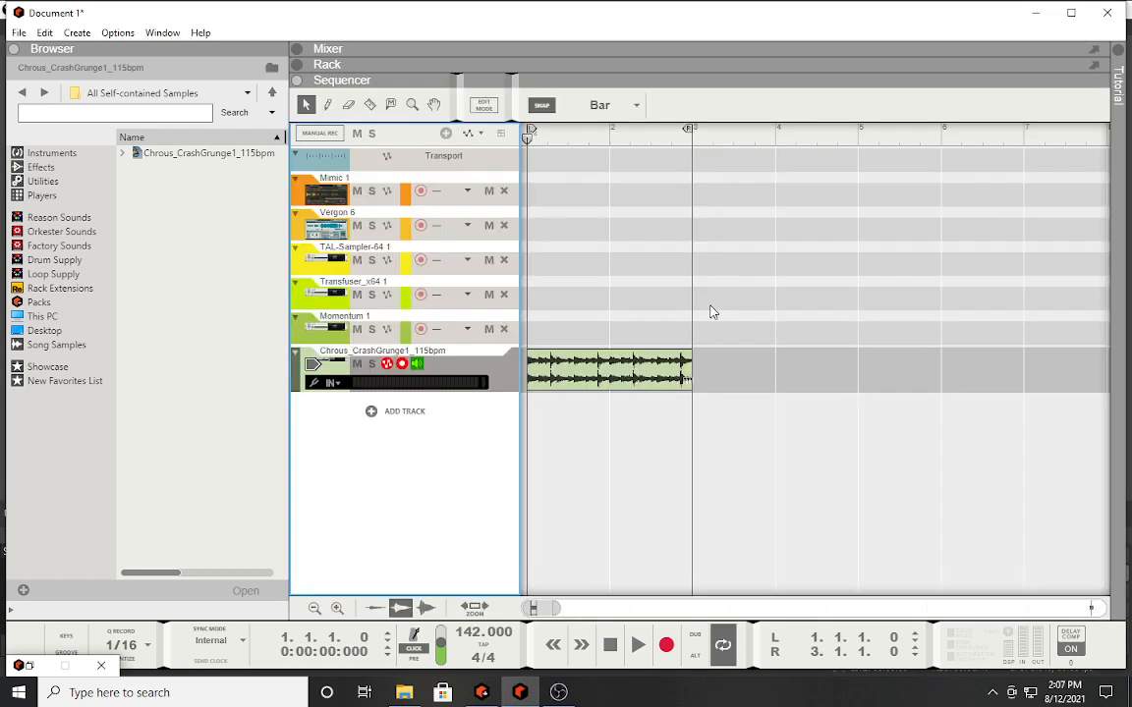
# - Select the Mimic 1 track and show its sampler in the full-height rack
pyautogui.click(328, 196)
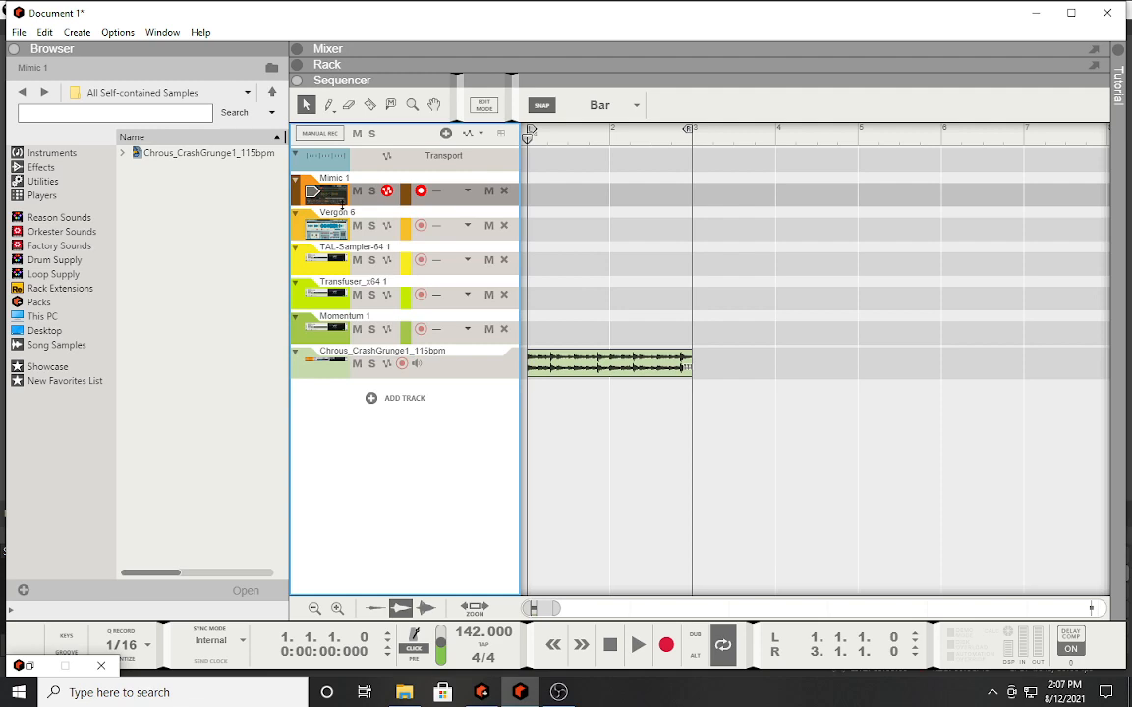
pyautogui.click(311, 189)
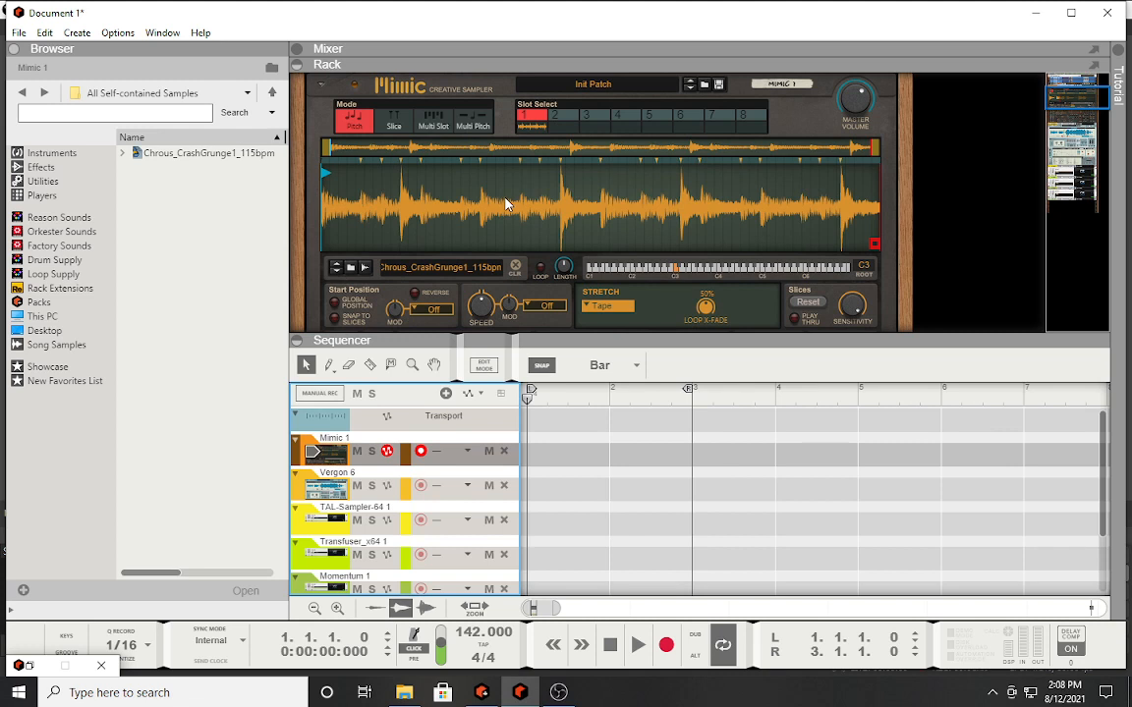
pyautogui.press('F6')
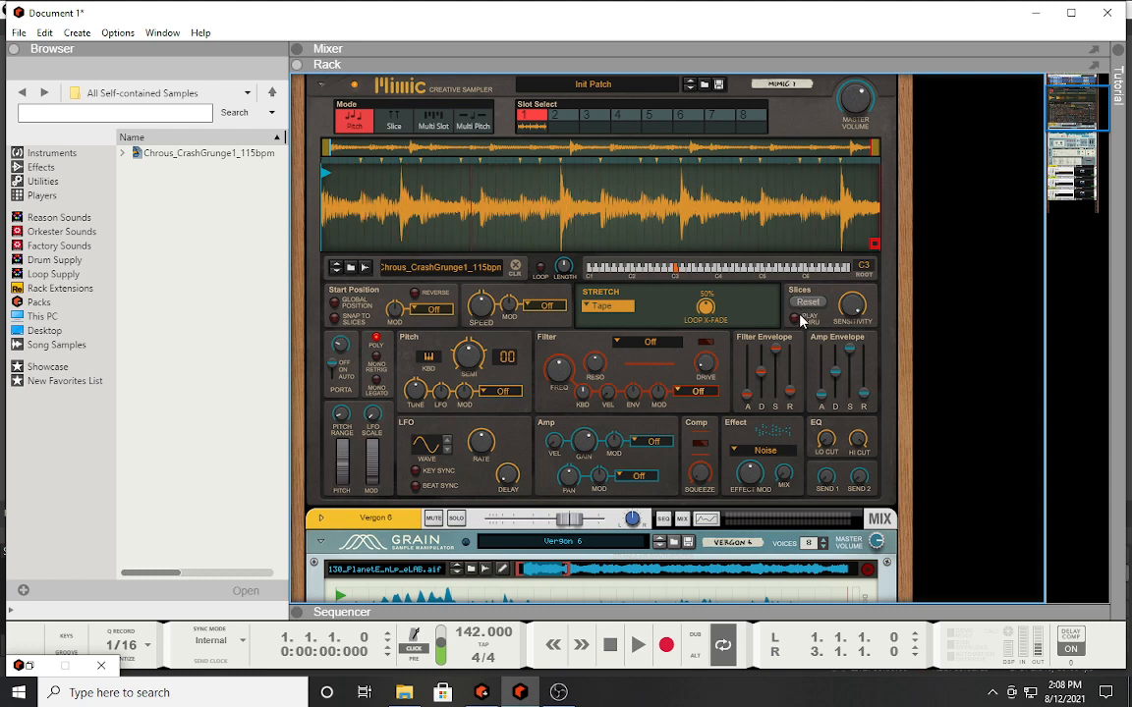
# - Toggle Play Thru on and off for Mimic's slices, and switch the sampler to Slice mode
pyautogui.click(797, 321)
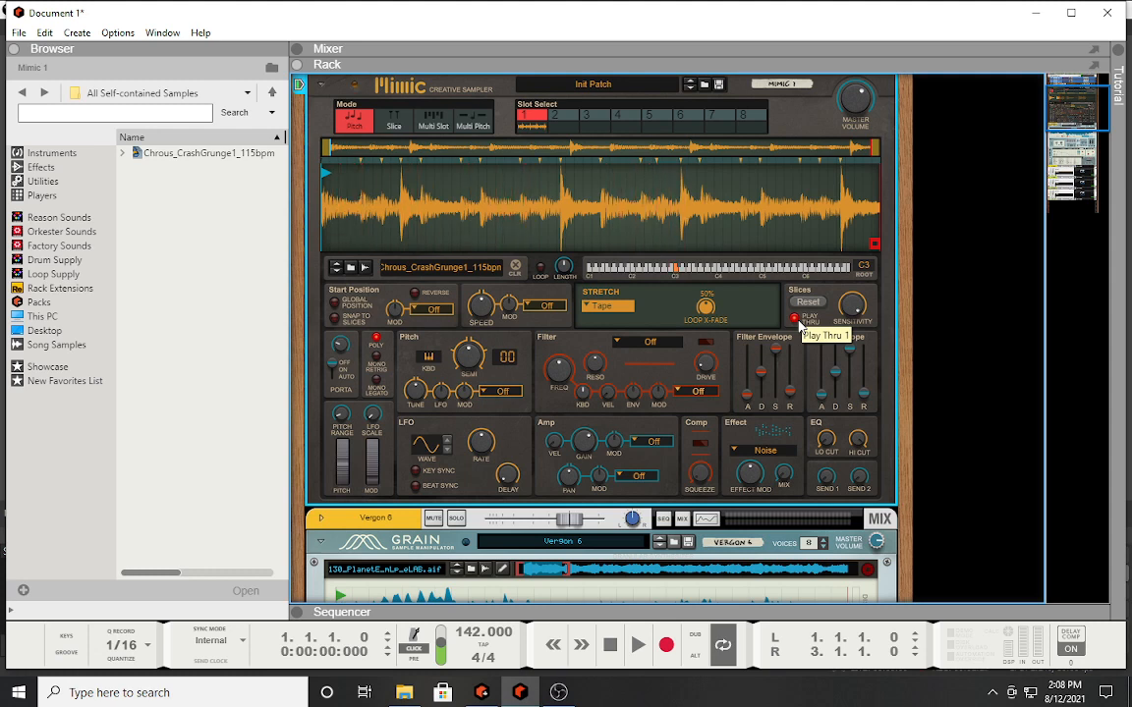
pyautogui.click(799, 321)
pyautogui.click(441, 126)
pyautogui.click(391, 127)
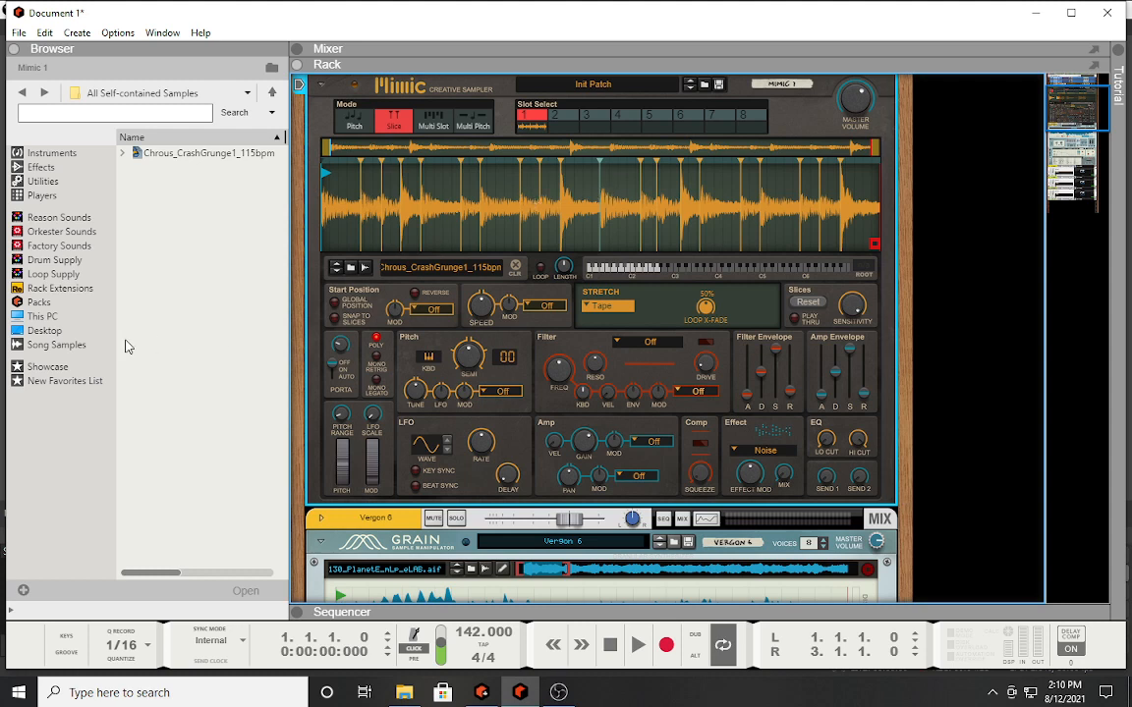
# - Browse to USB Drive (F:) and bring its list of audio files into view
pyautogui.click(43, 316)
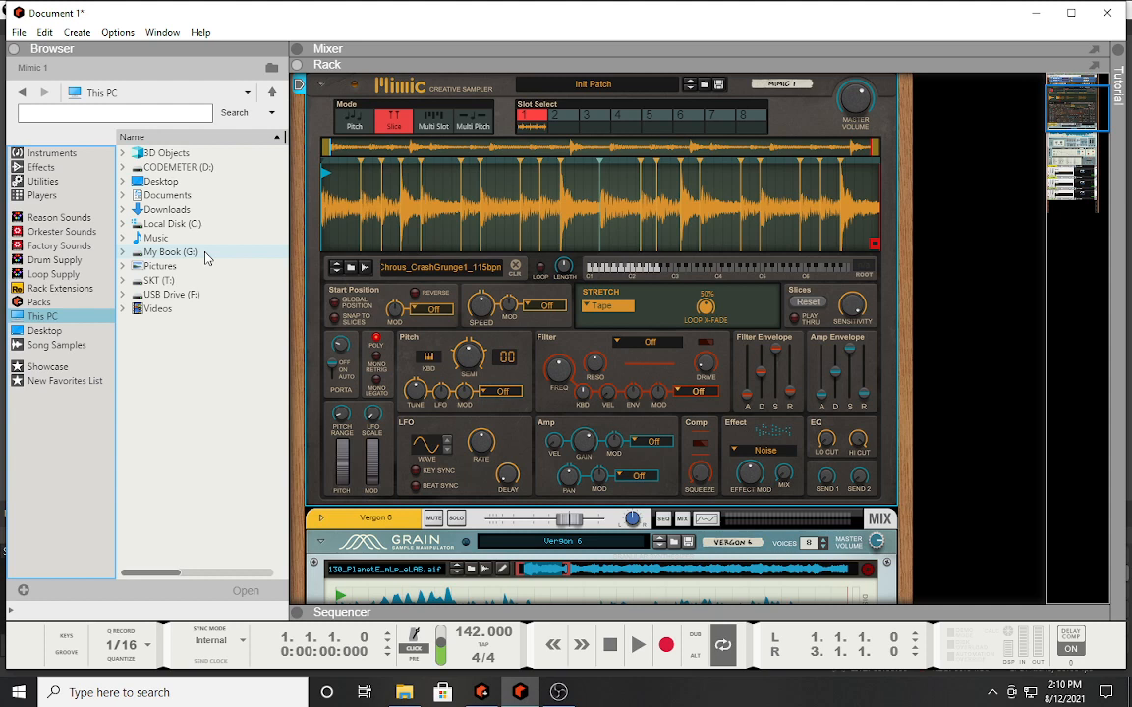
pyautogui.click(189, 295)
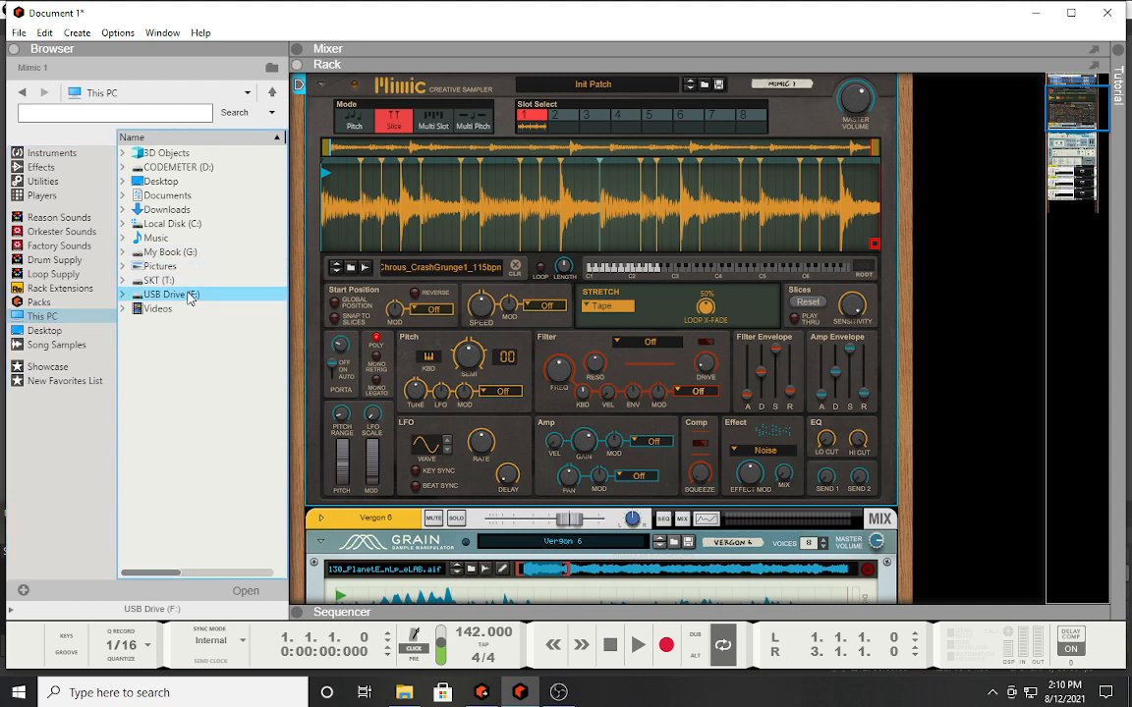
pyautogui.doubleClick(188, 295)
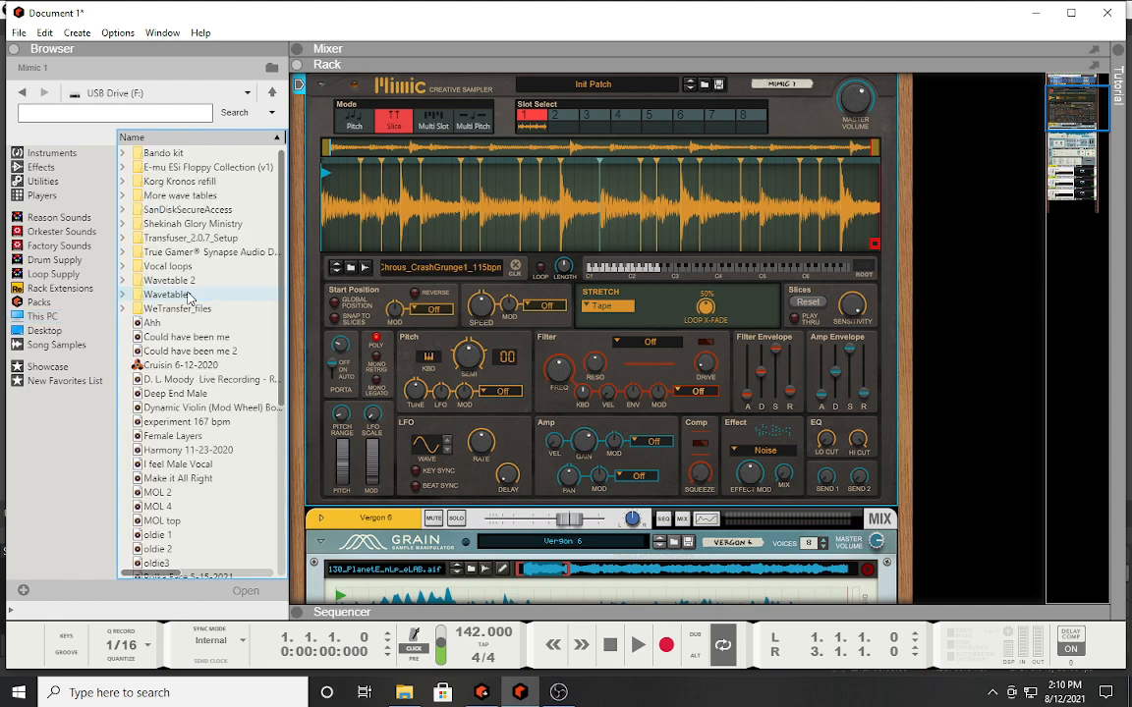
pyautogui.scroll(-2, 201, 437)
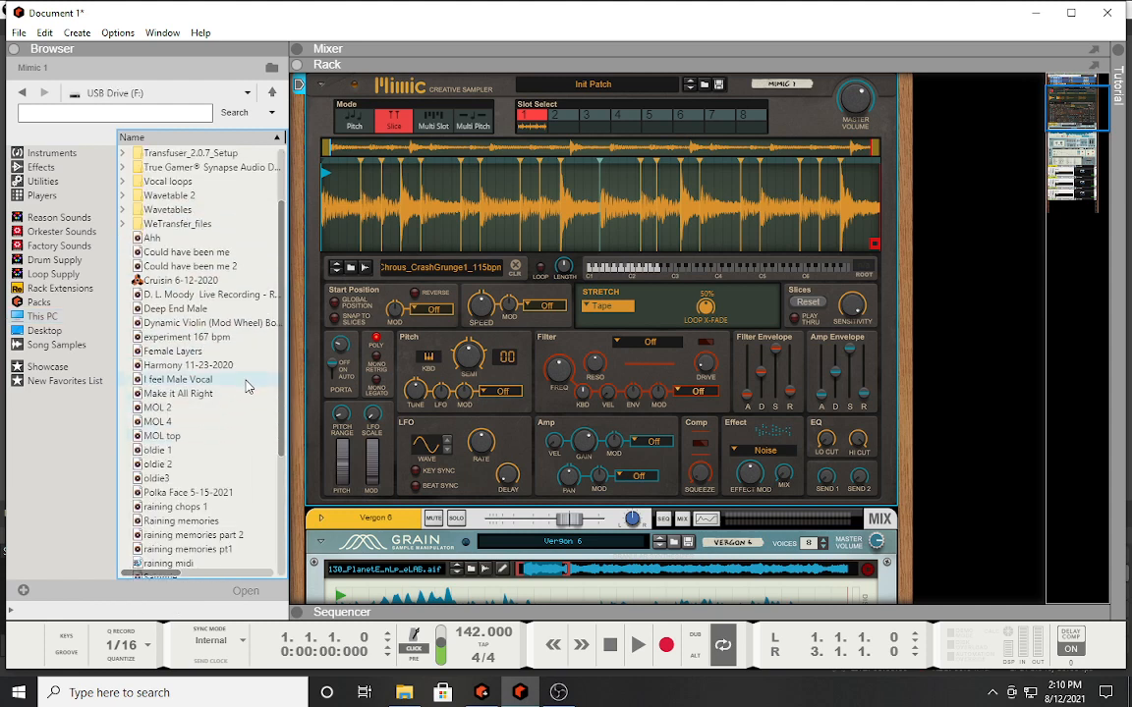
# - Set Mimic to Pitch mode and replace the loop in slot 1 with the Ahh sample
pyautogui.click(352, 119)
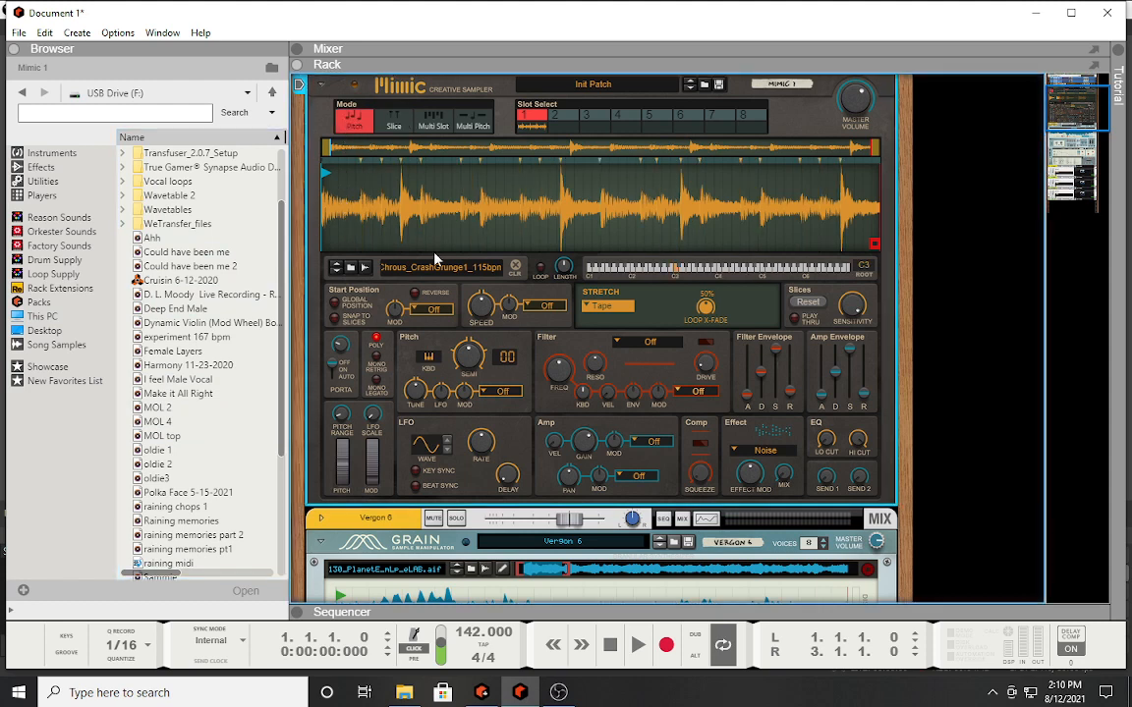
pyautogui.click(515, 267)
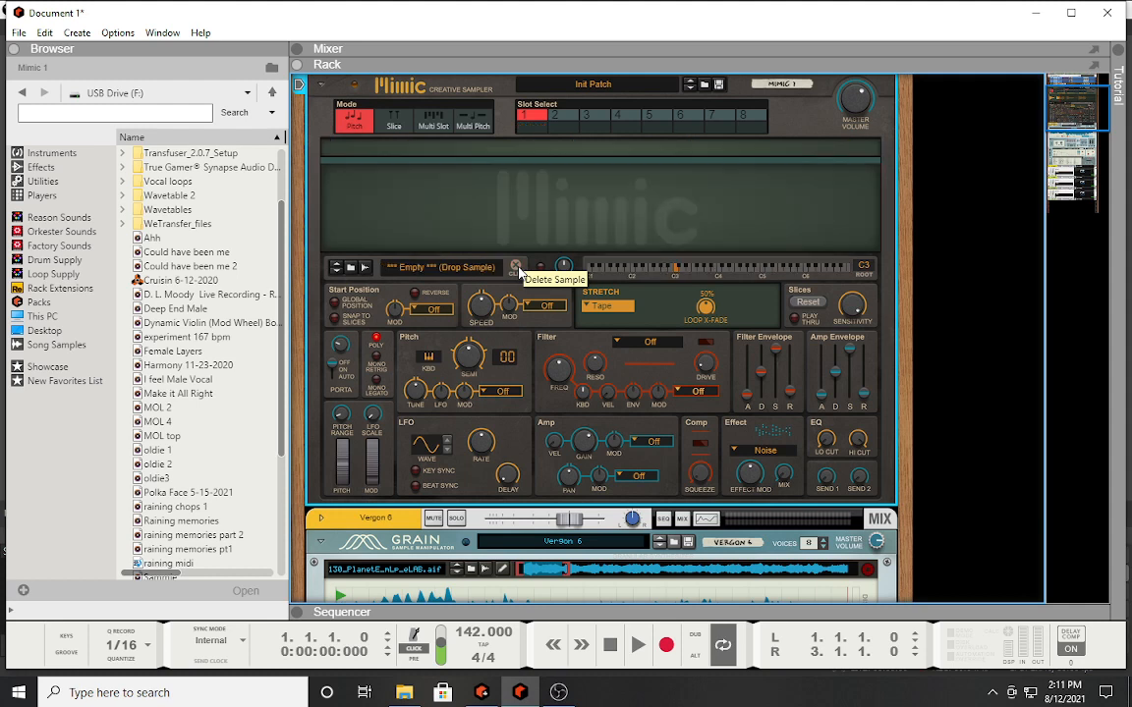
pyautogui.moveTo(152, 236); pyautogui.dragTo(356, 215)
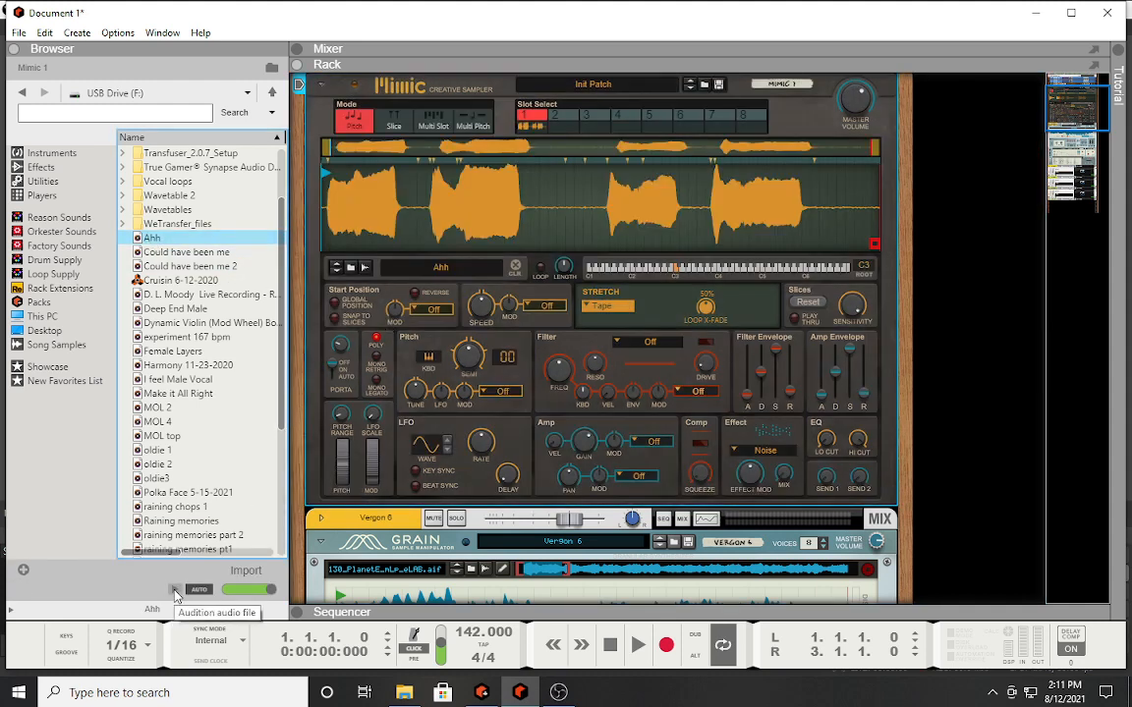
# - Narrow the playback range of the Ahh sample to its first vocal hit using the end and start markers
pyautogui.moveTo(874, 245)
pyautogui.mouseDown()
pyautogui.moveTo(470, 280)
pyautogui.moveTo(391, 303)
pyautogui.moveTo(399, 308)
pyautogui.mouseUp()
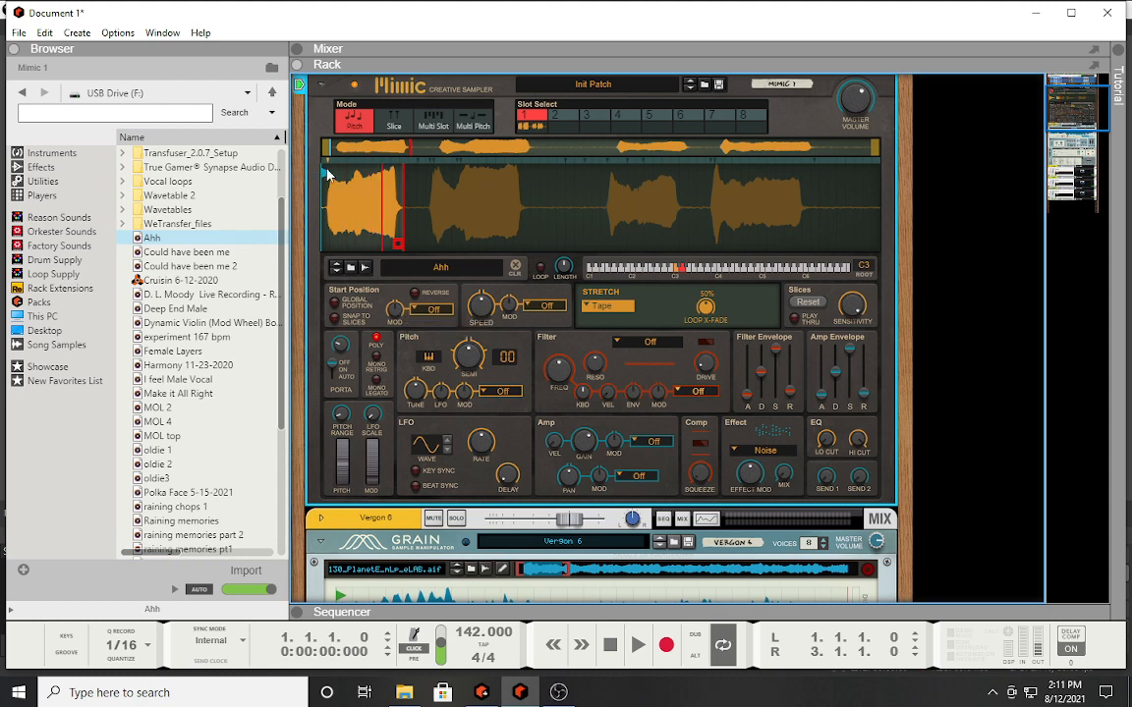
pyautogui.moveTo(324, 172); pyautogui.dragTo(329, 174)
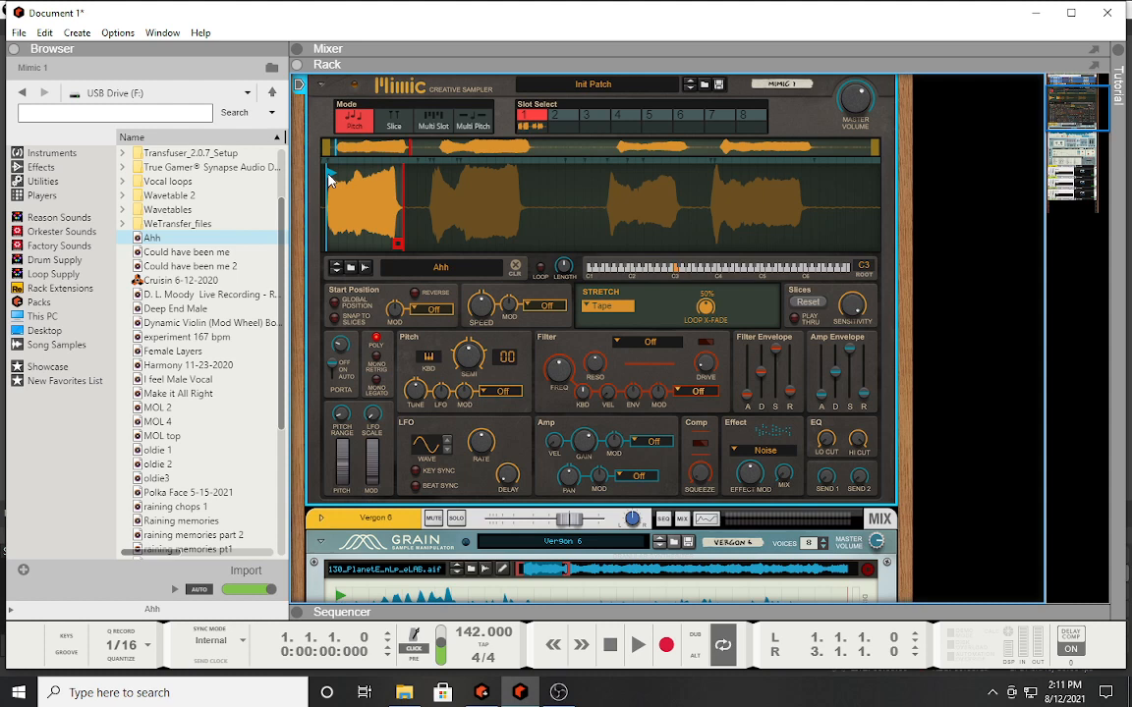
# - Change the Ahh sample's stretch type to Advanced, to Melody and finally to Vocal
pyautogui.click(586, 306)
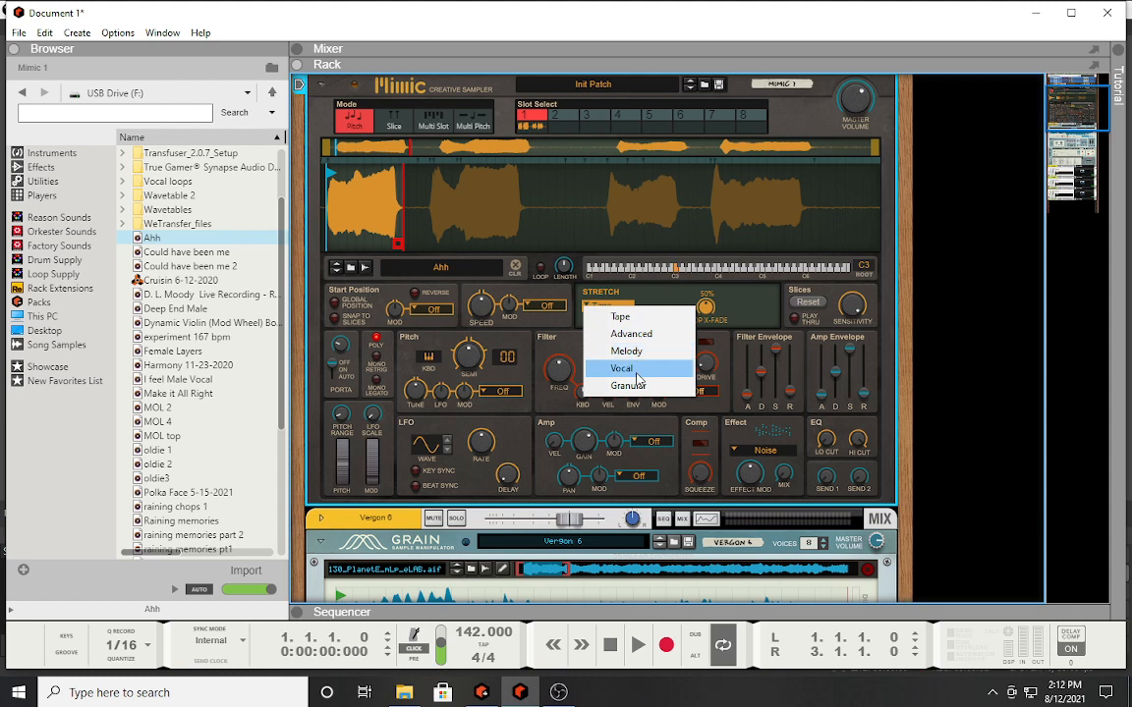
pyautogui.click(629, 334)
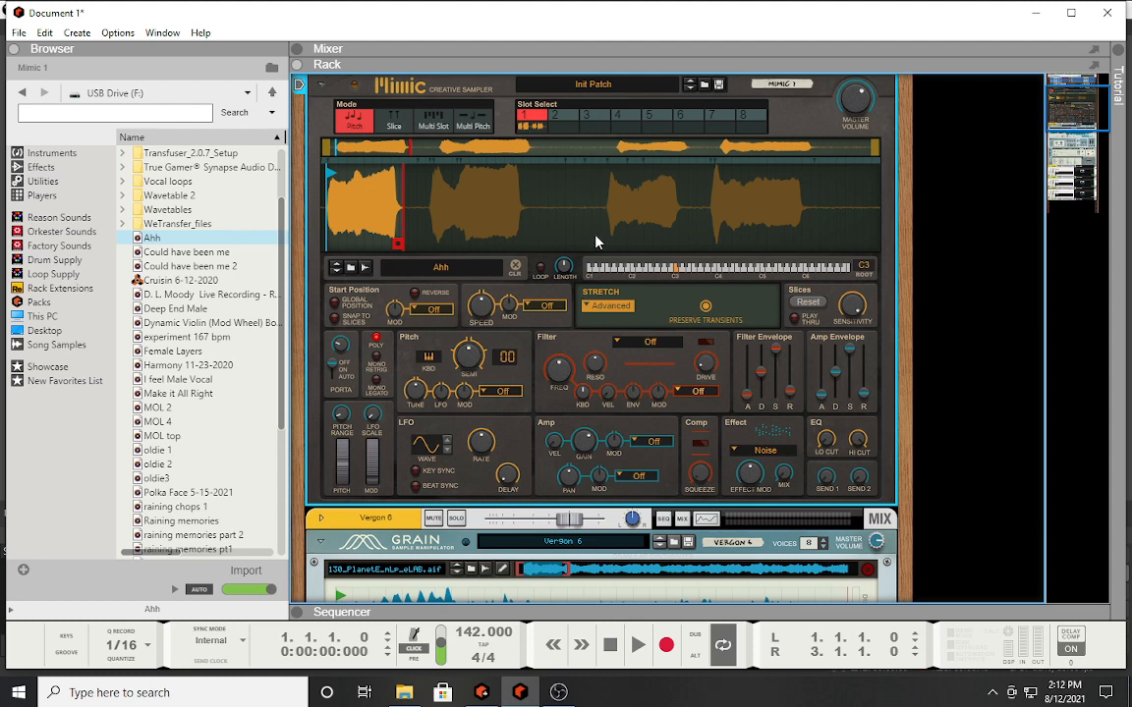
pyautogui.click(596, 315)
pyautogui.click(638, 353)
pyautogui.click(625, 308)
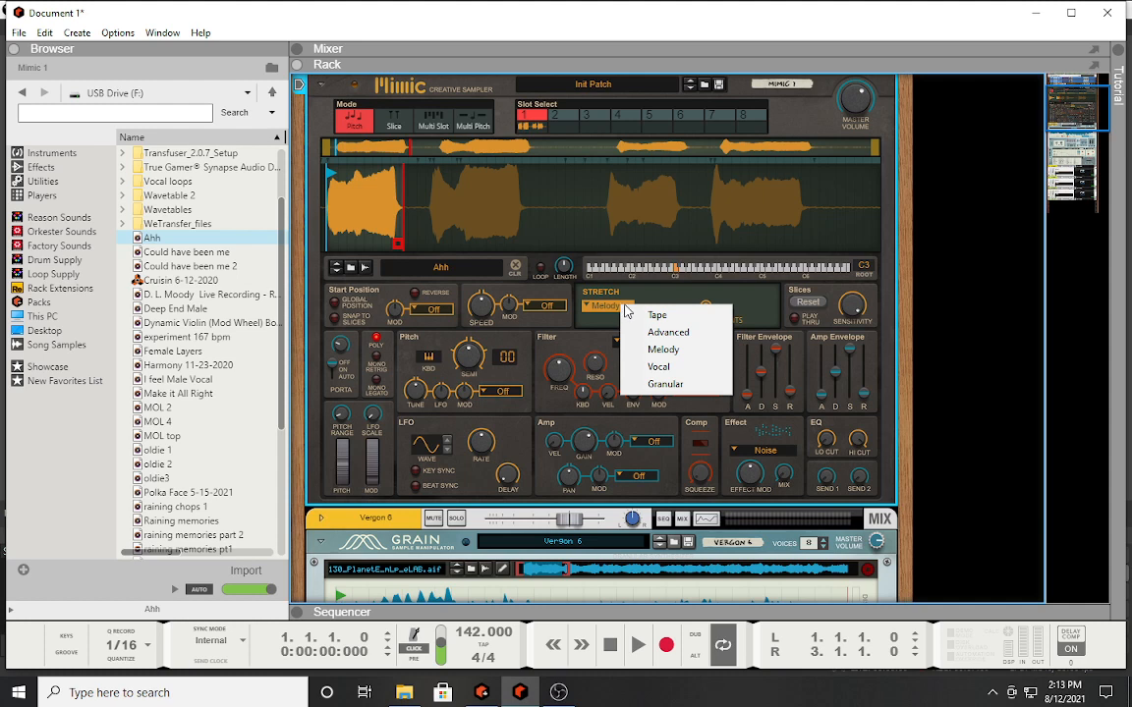
pyautogui.click(668, 366)
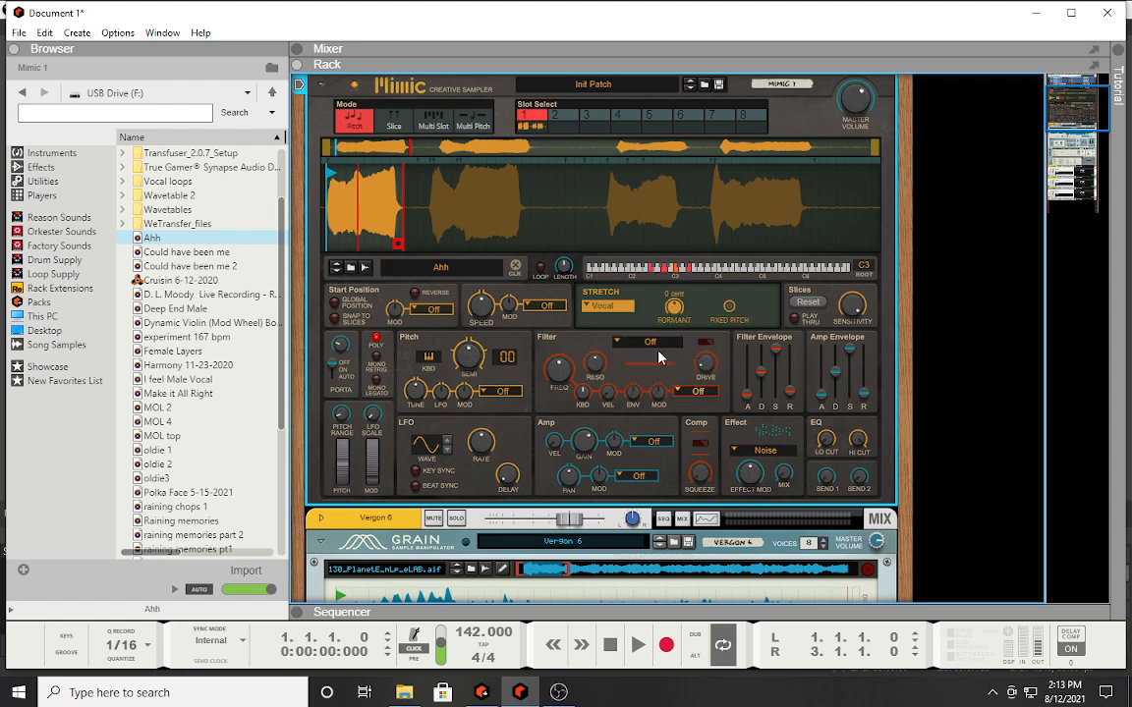
# - Try different formant shifts for the Vocal stretch, enable Fixed Pitch and set Formant to about 656 cent
pyautogui.moveTo(676, 311)
pyautogui.mouseDown()
pyautogui.moveTo(677, 248)
pyautogui.moveTo(668, 398)
pyautogui.moveTo(686, 244)
pyautogui.moveTo(677, 308)
pyautogui.mouseUp()
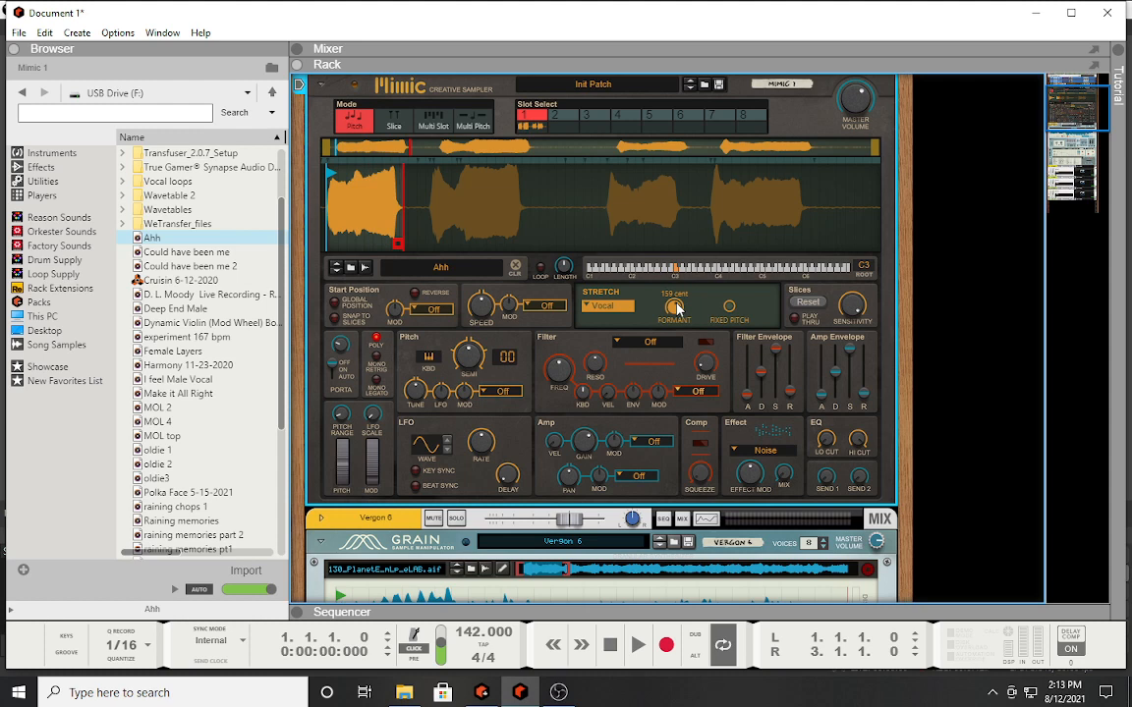
pyautogui.moveTo(677, 307); pyautogui.dragTo(691, 268)
pyautogui.click(588, 306)
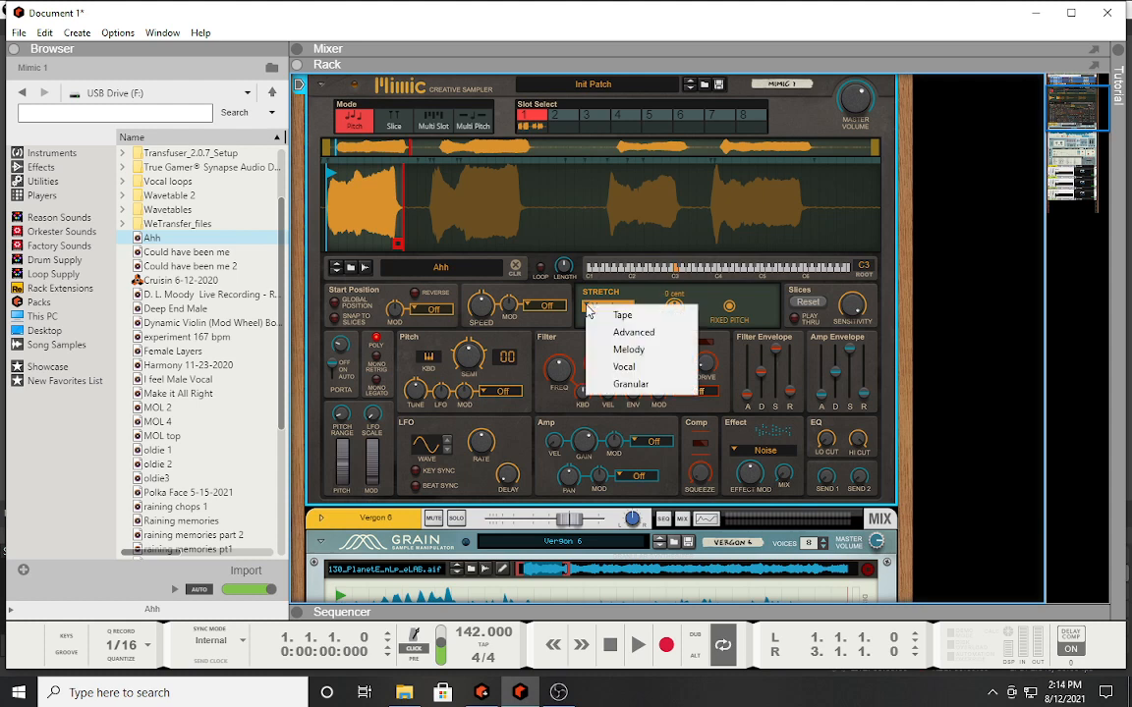
pyautogui.click(624, 367)
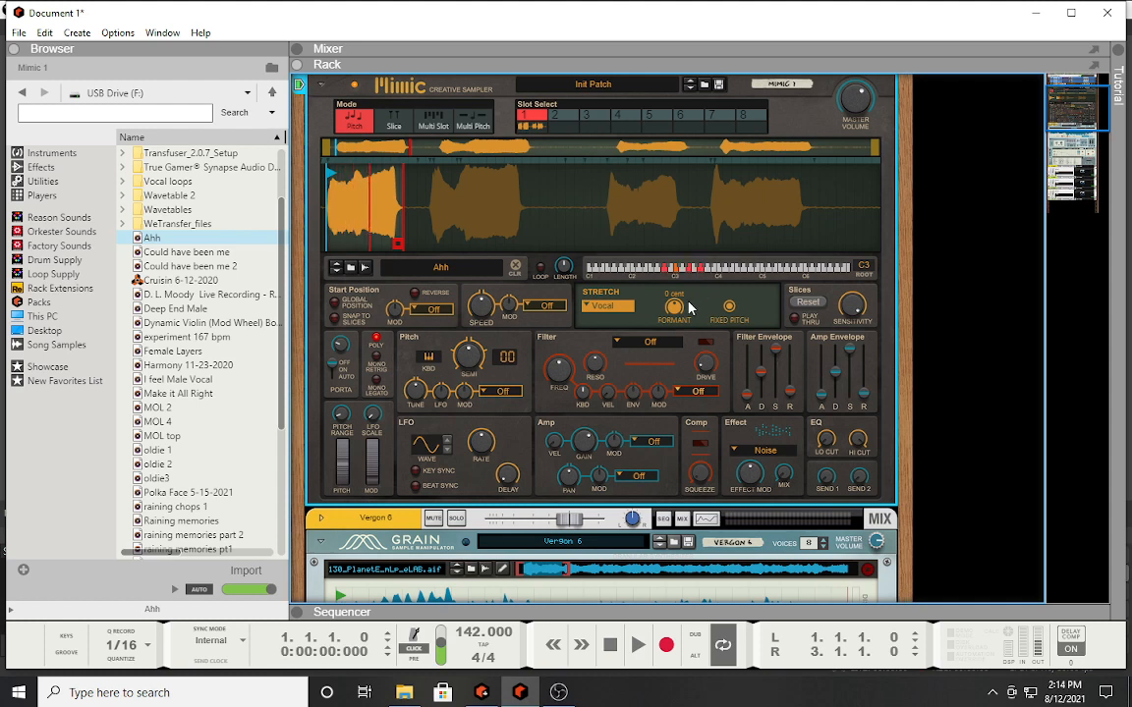
pyautogui.moveTo(689, 307); pyautogui.dragTo(678, 263)
# - Set the stretch type to Granular with Length 57%, Overlap 81%, Jitter 30% and Spread 78%
pyautogui.click(603, 305)
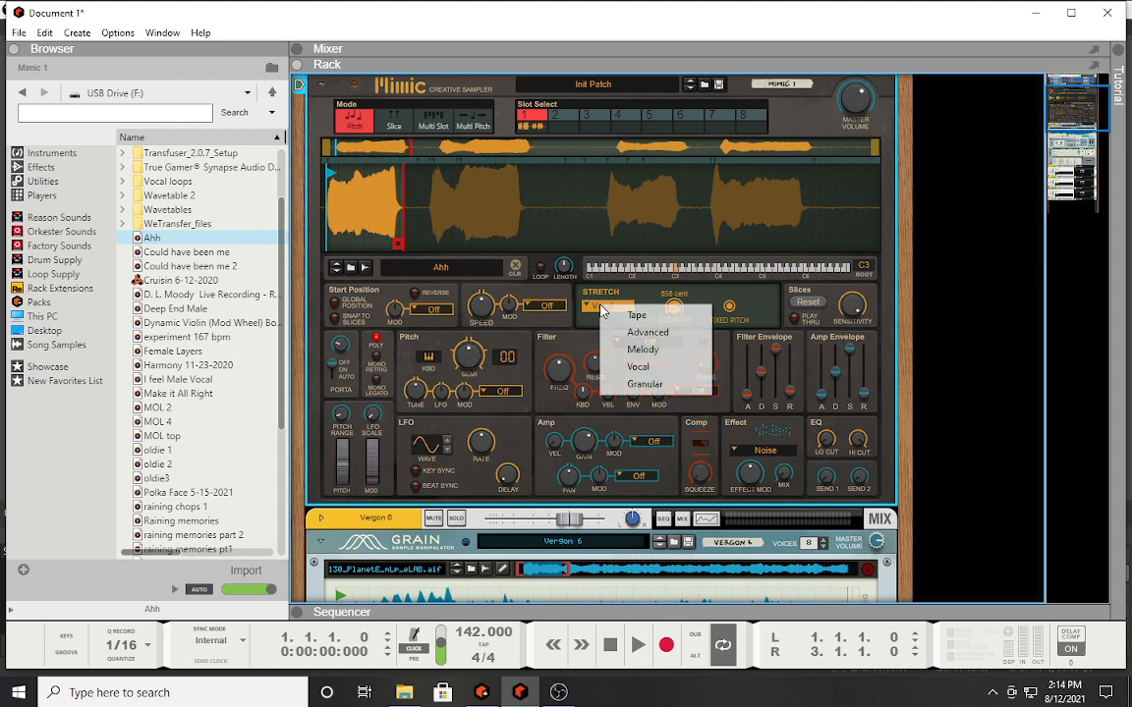
pyautogui.click(646, 385)
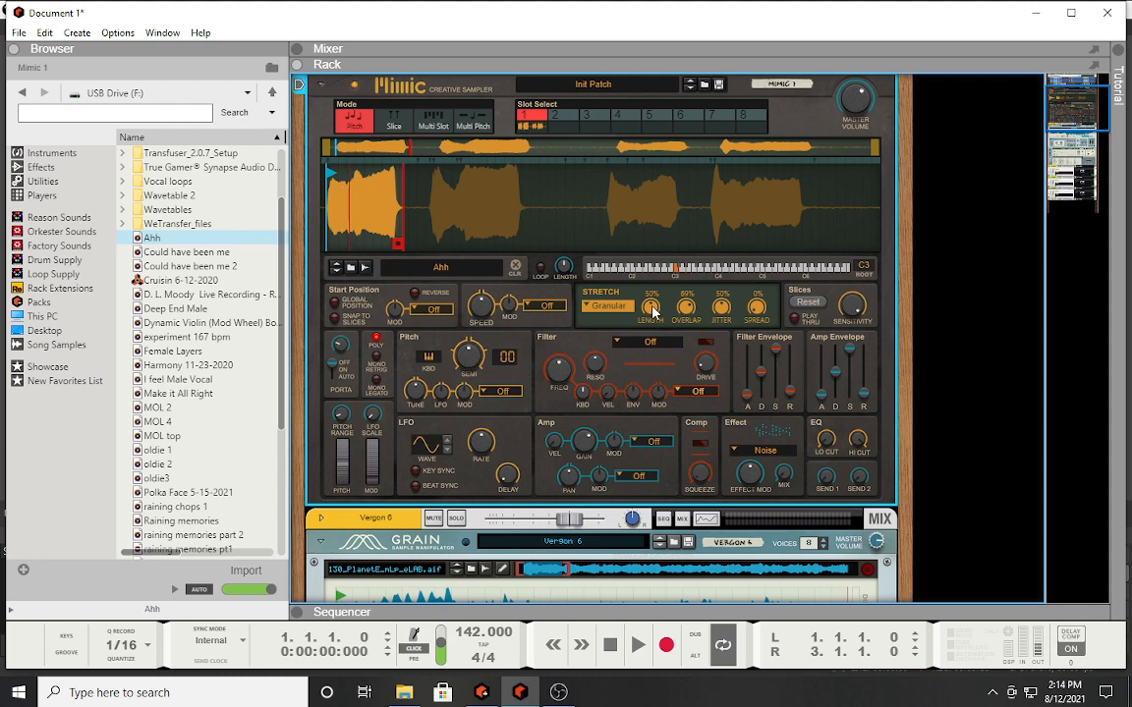
pyautogui.moveTo(651, 311); pyautogui.dragTo(657, 411)
pyautogui.moveTo(652, 312); pyautogui.dragTo(782, 153)
pyautogui.moveTo(721, 305); pyautogui.dragTo(743, 229)
pyautogui.moveTo(721, 308); pyautogui.dragTo(644, 286)
pyautogui.moveTo(722, 309); pyautogui.dragTo(726, 401)
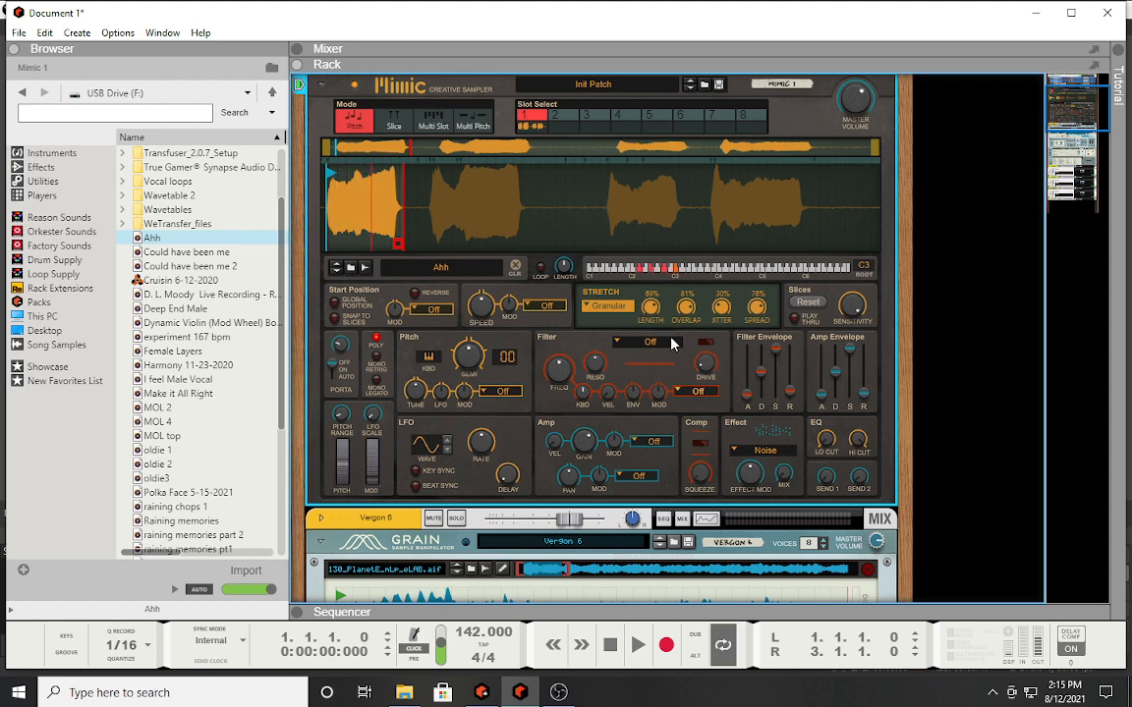
pyautogui.moveTo(655, 312); pyautogui.dragTo(652, 333)
# - Turn on looping for the Ahh sample and move its end marker slightly earlier, to the edge of the first vocal hit
pyautogui.click(540, 268)
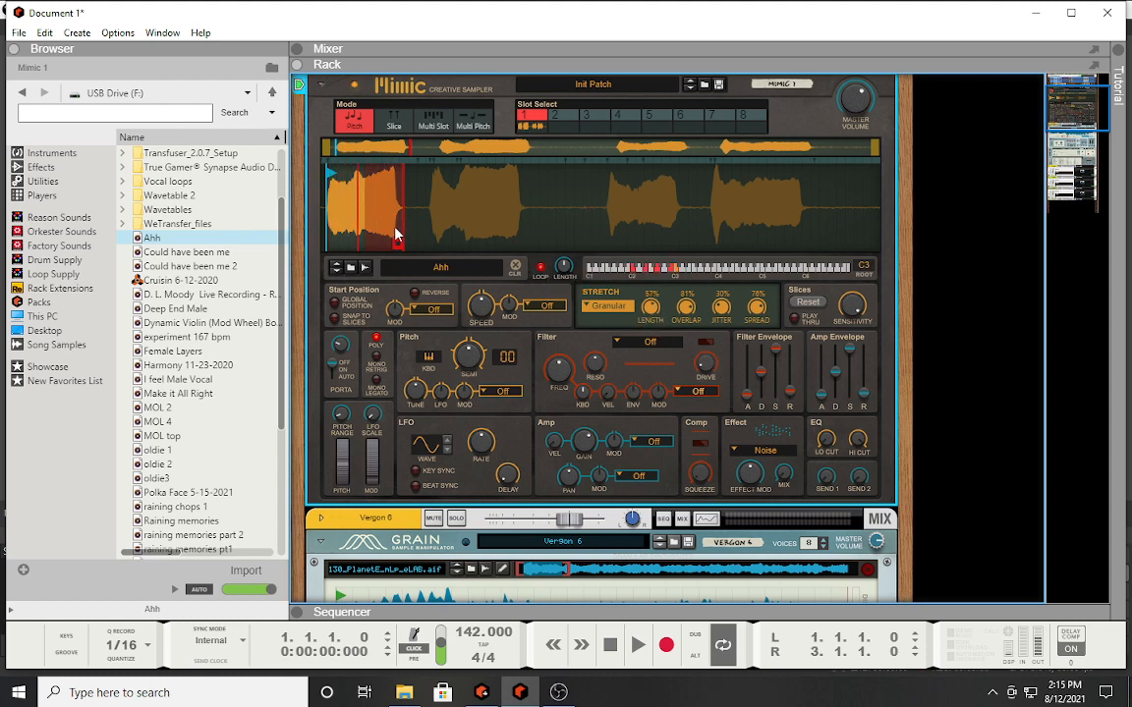
pyautogui.moveTo(397, 246); pyautogui.dragTo(387, 245)
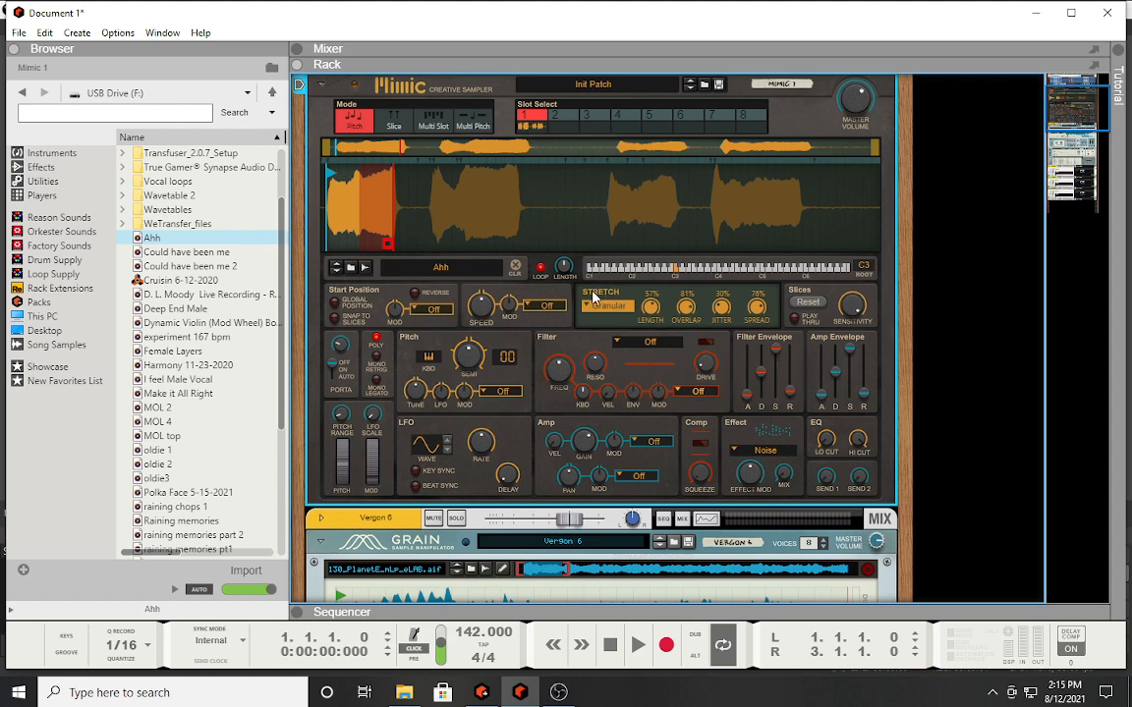
# - Compare Mimic's stretch types with the playback algorithms offered by the Grain sample manipulator below it
pyautogui.click(595, 300)
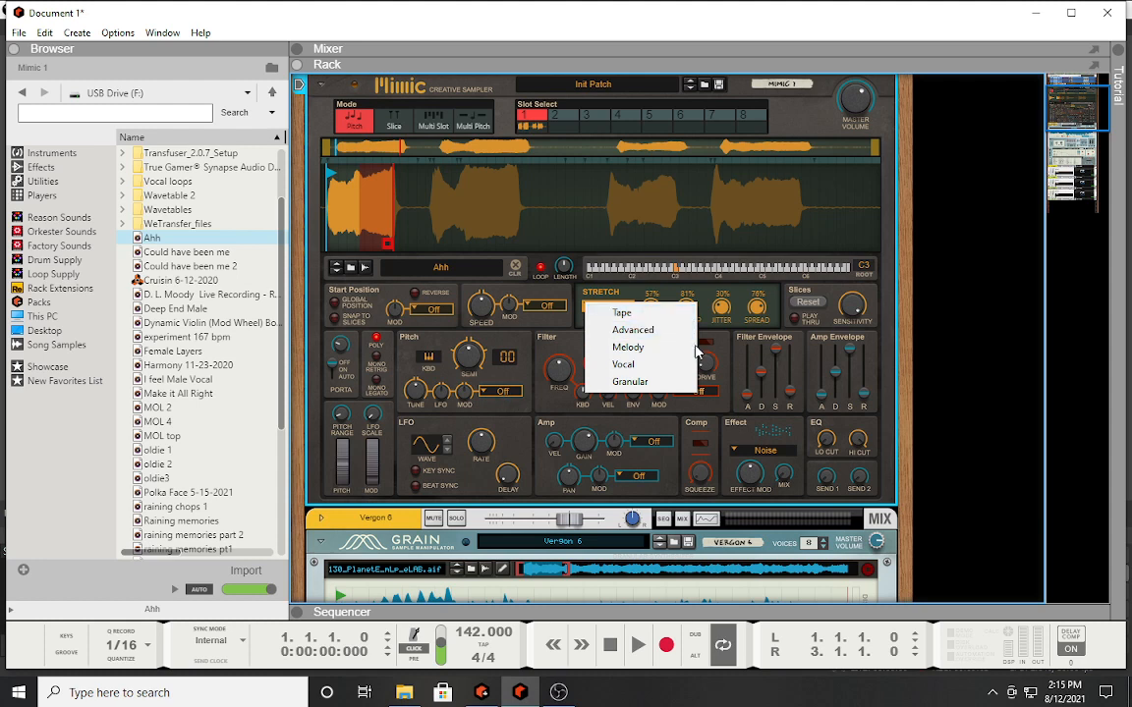
pyautogui.click(629, 381)
pyautogui.scroll(-8, 529, 371)
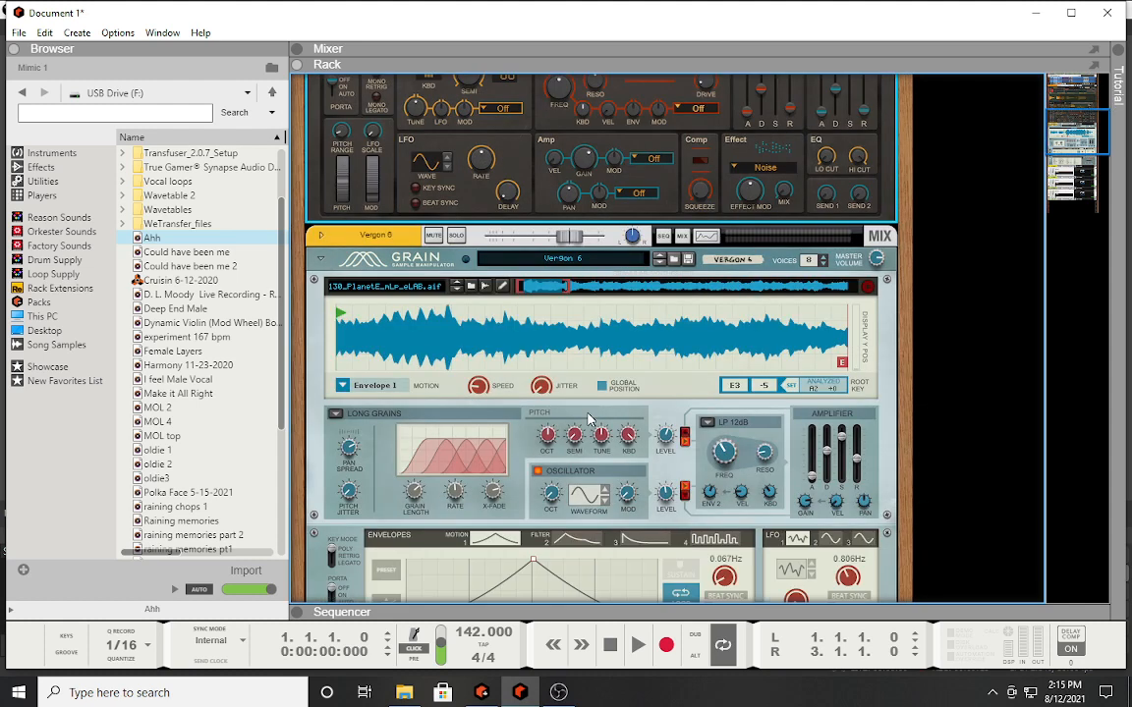
pyautogui.scroll(2, 590, 420)
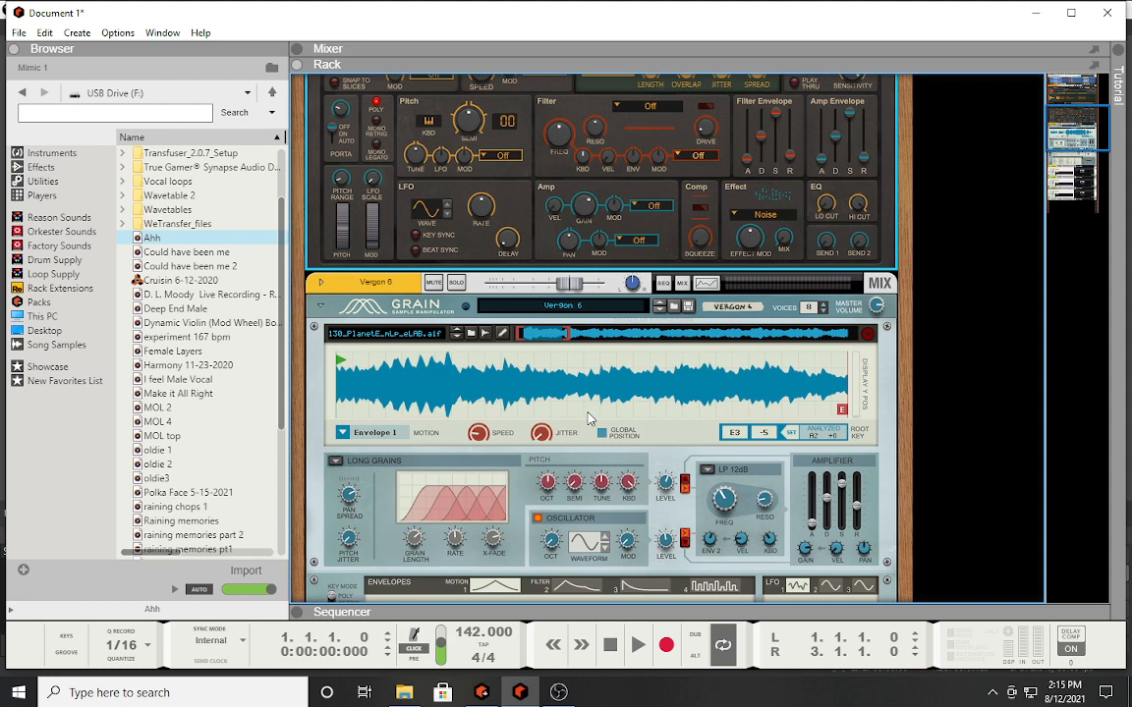
pyautogui.scroll(-2, 590, 420)
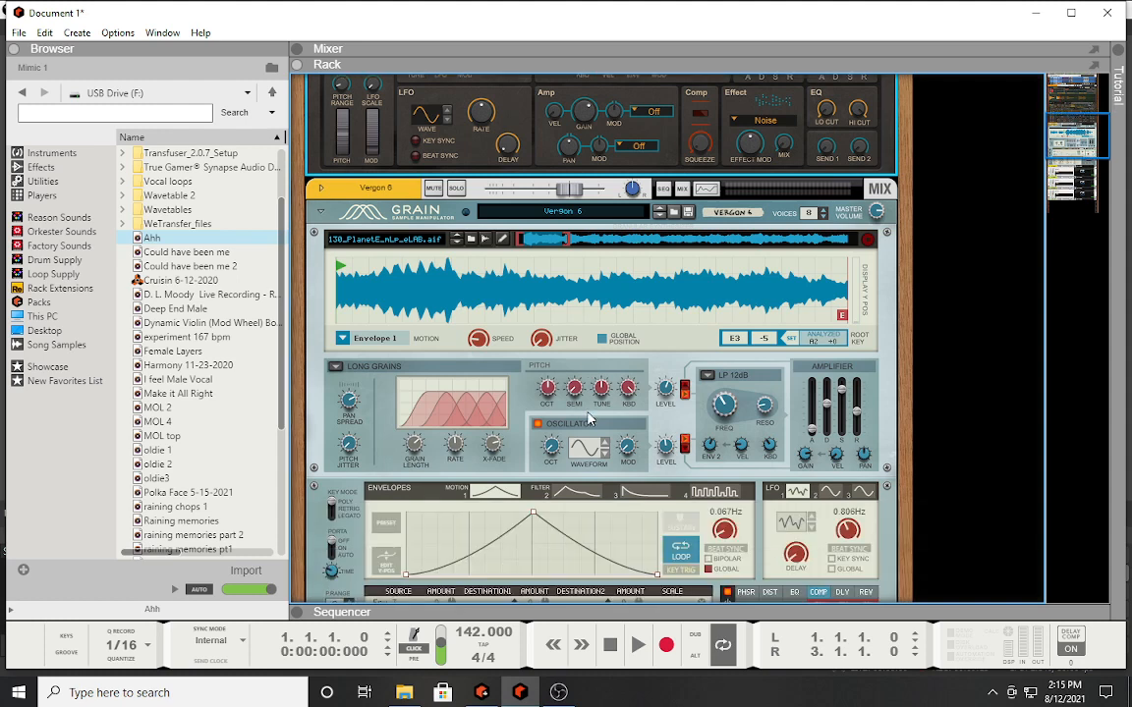
pyautogui.click(335, 366)
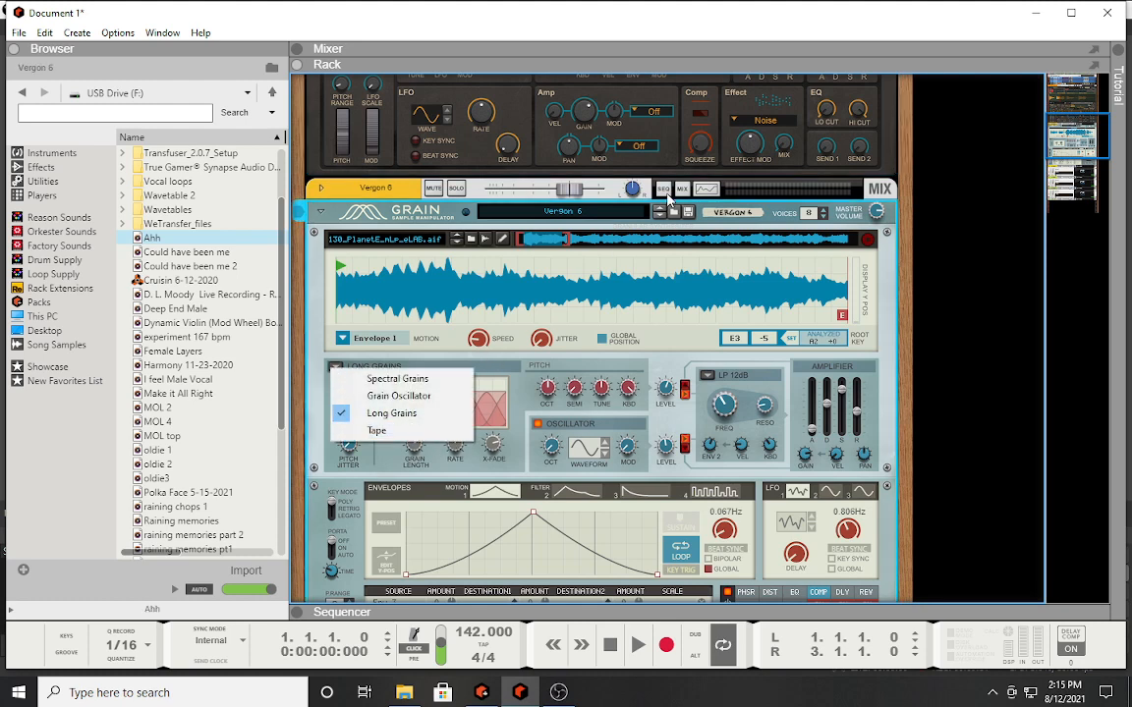
pyautogui.click(605, 114)
pyautogui.scroll(3, 604, 118)
pyautogui.scroll(-3, 666, 151)
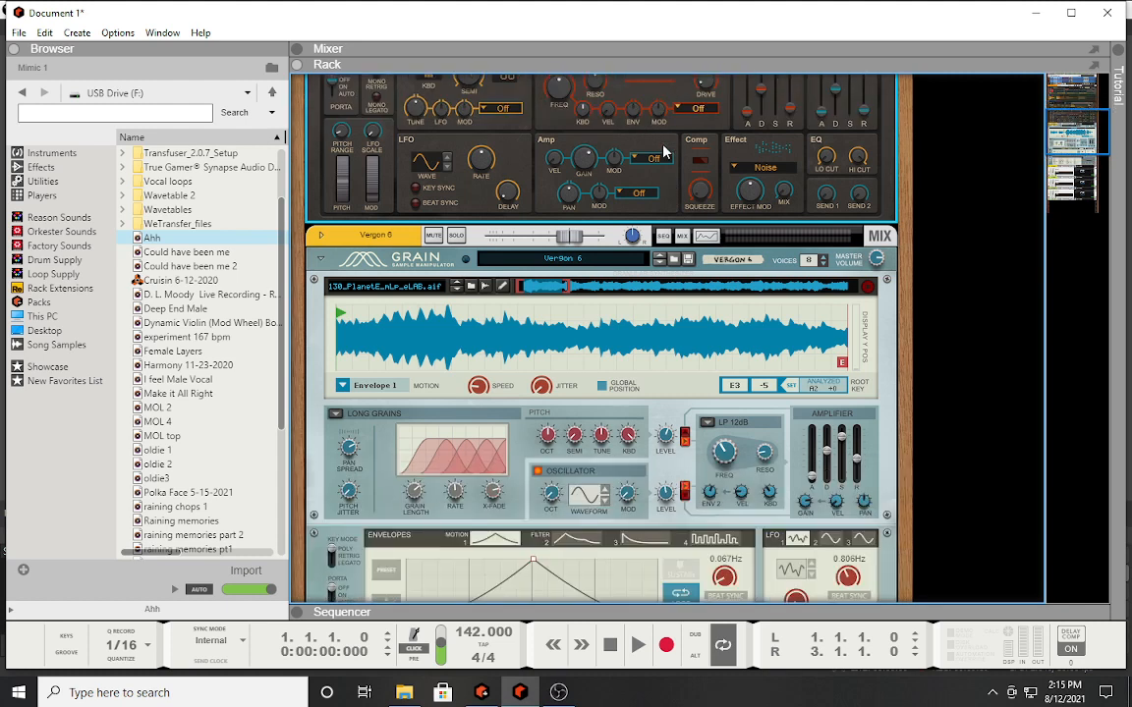
pyautogui.scroll(3, 510, 182)
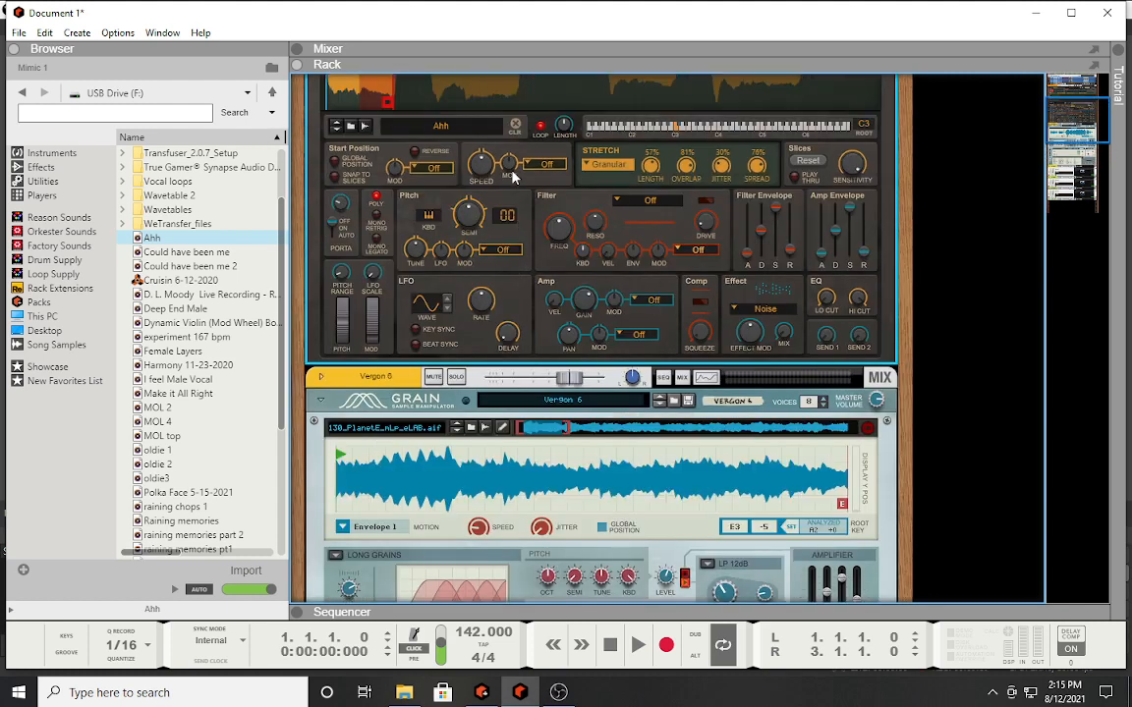
pyautogui.scroll(-3, 393, 370)
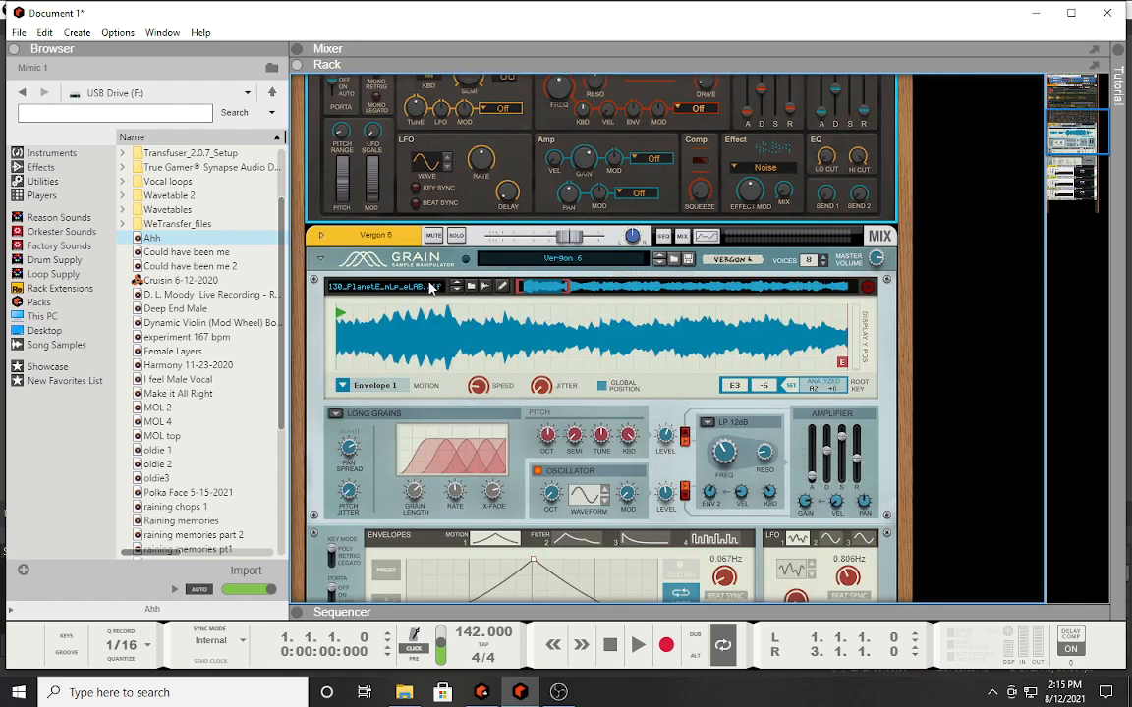
pyautogui.click(337, 414)
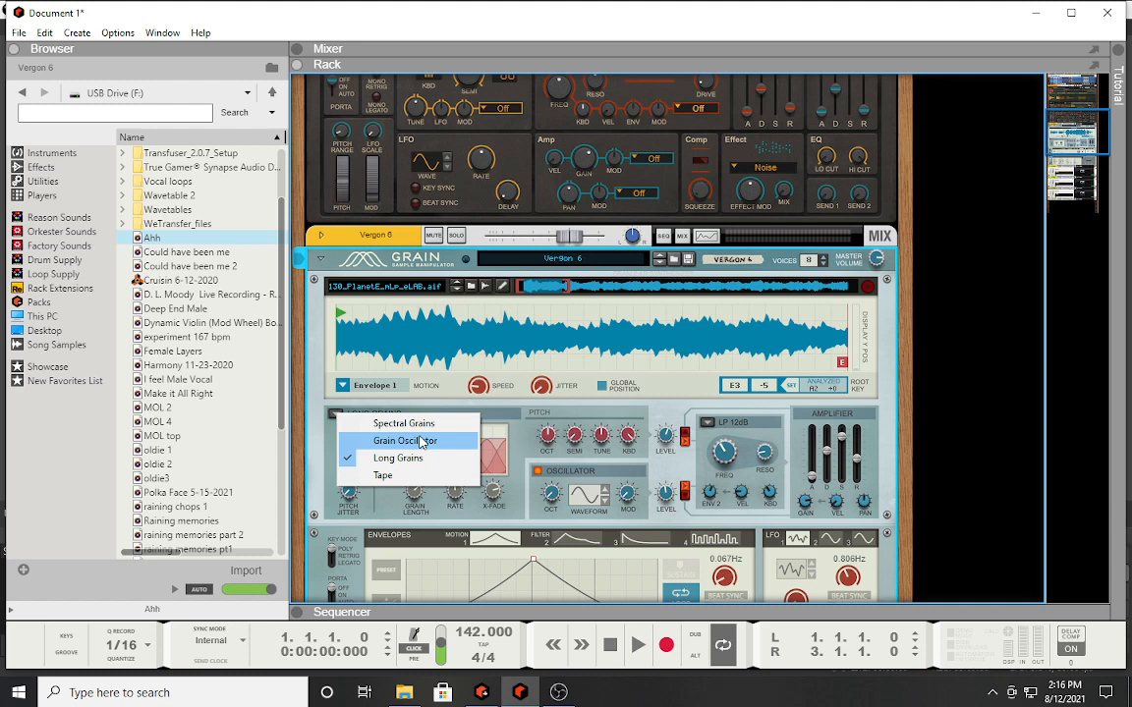
pyautogui.click(562, 348)
pyautogui.scroll(4, 562, 348)
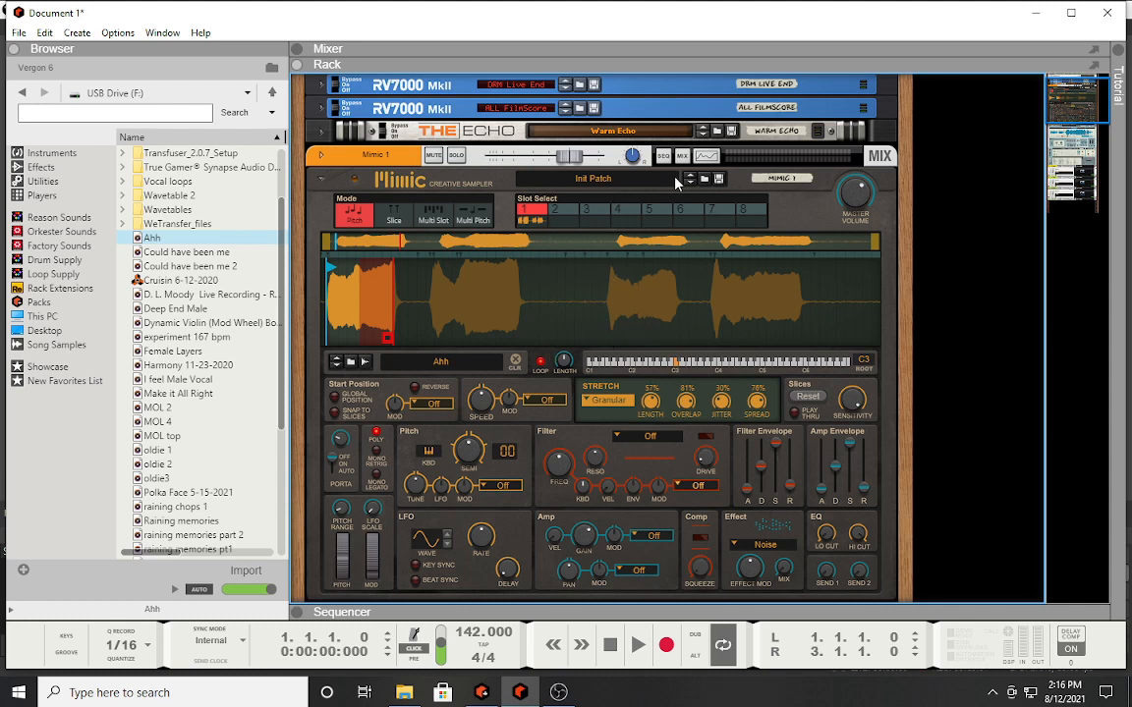
# - Step through Mimic's empty slots up to slot 8, and switch the sampler through Slice mode to Multi Slot mode
pyautogui.click(556, 224)
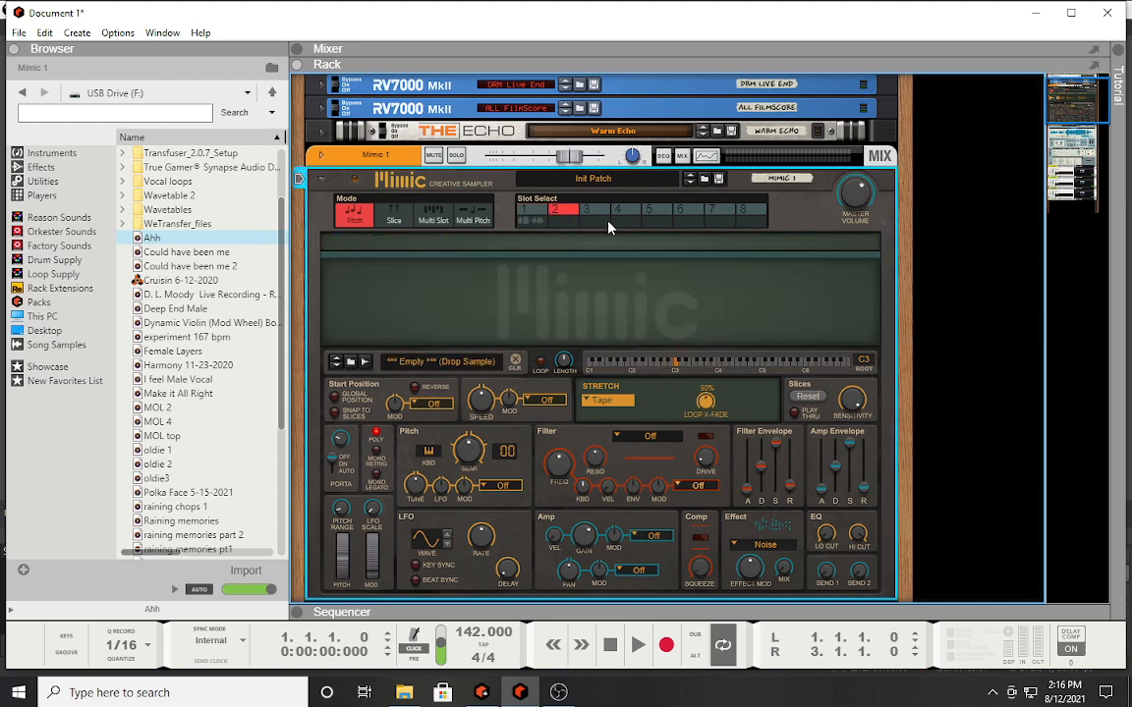
pyautogui.click(601, 225)
pyautogui.click(718, 218)
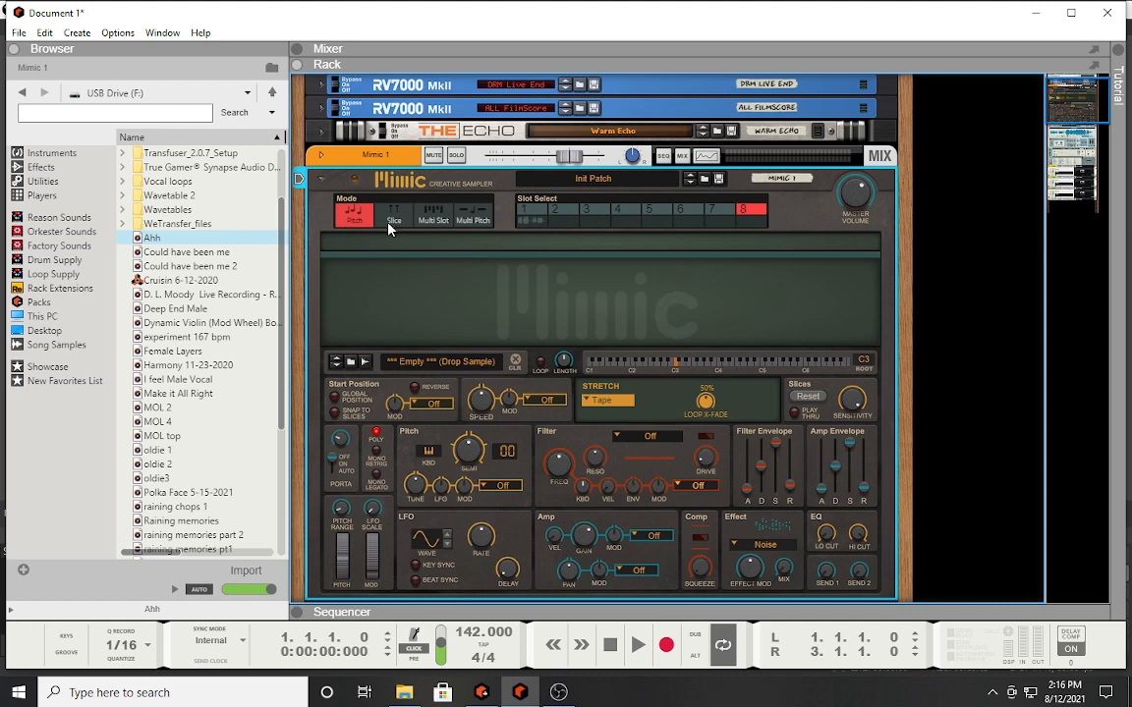
pyautogui.click(344, 229)
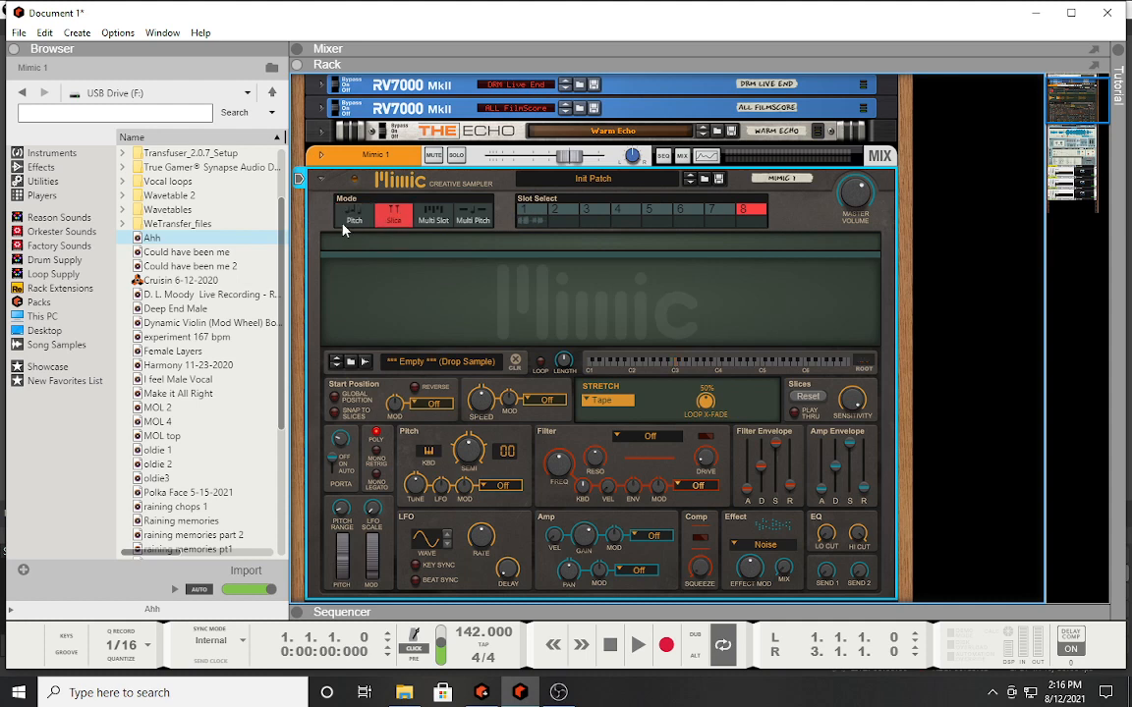
pyautogui.click(442, 222)
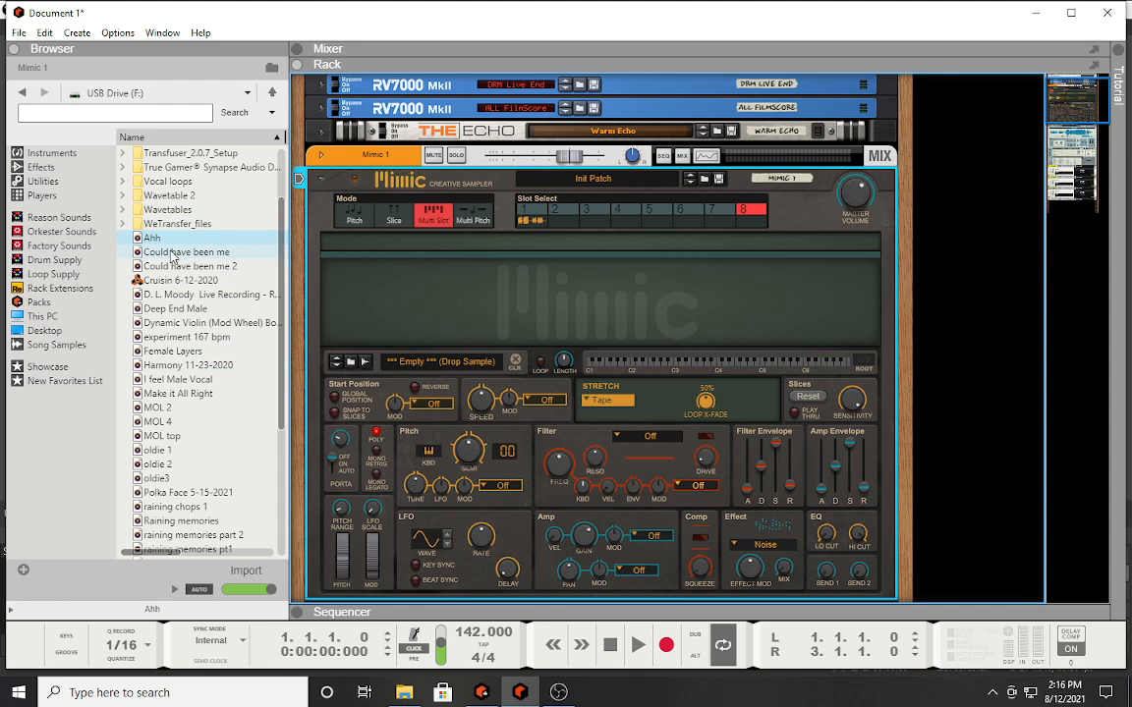
# - Find the raining chops 1 audio file on the USB drive and load it into Mimic's slot 2
pyautogui.moveTo(152, 238)
pyautogui.mouseDown()
pyautogui.moveTo(481, 246)
pyautogui.moveTo(156, 245)
pyautogui.mouseUp()
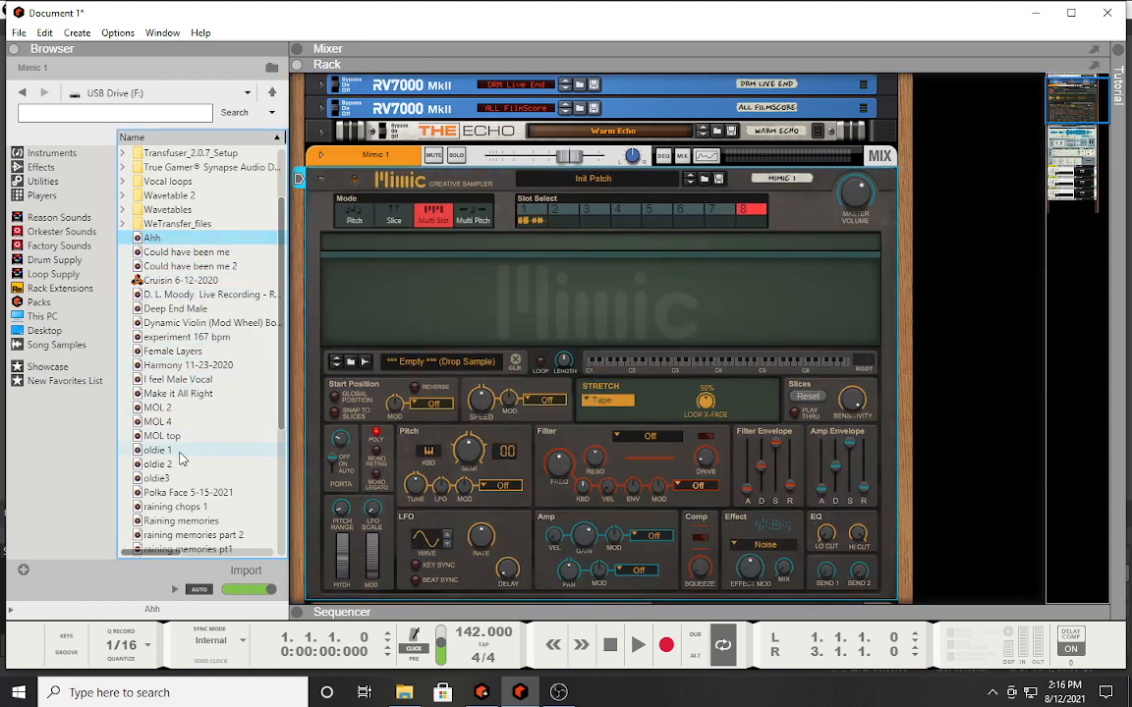
pyautogui.scroll(-5, 179, 455)
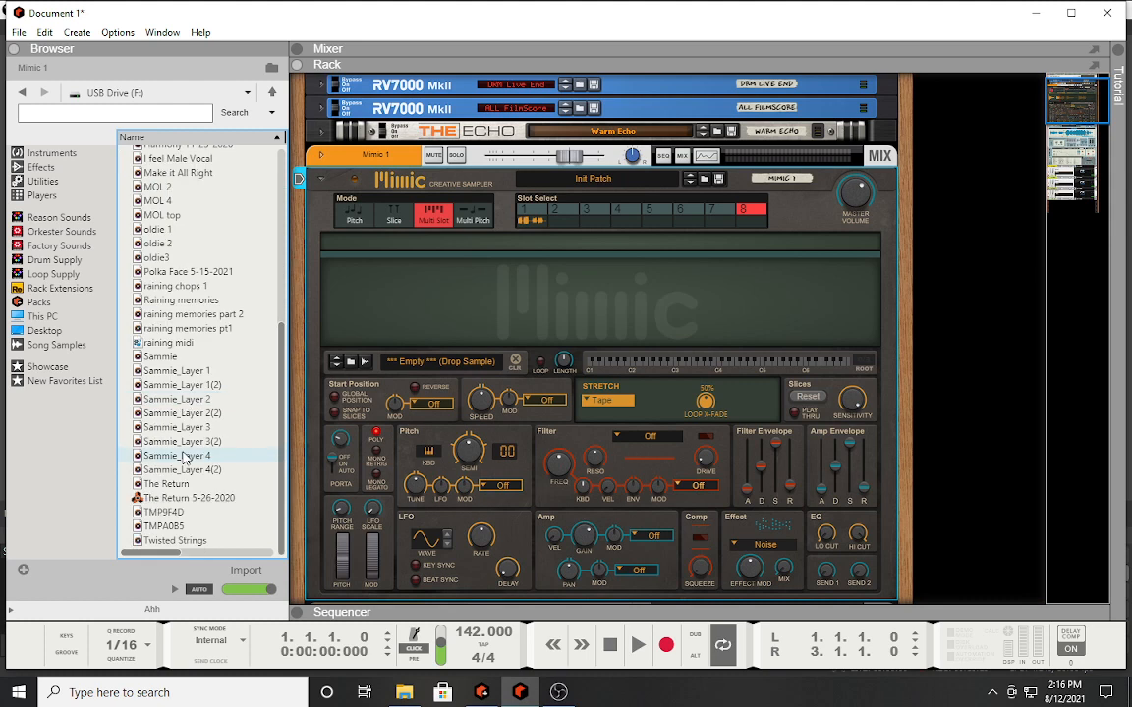
pyautogui.scroll(7, 183, 458)
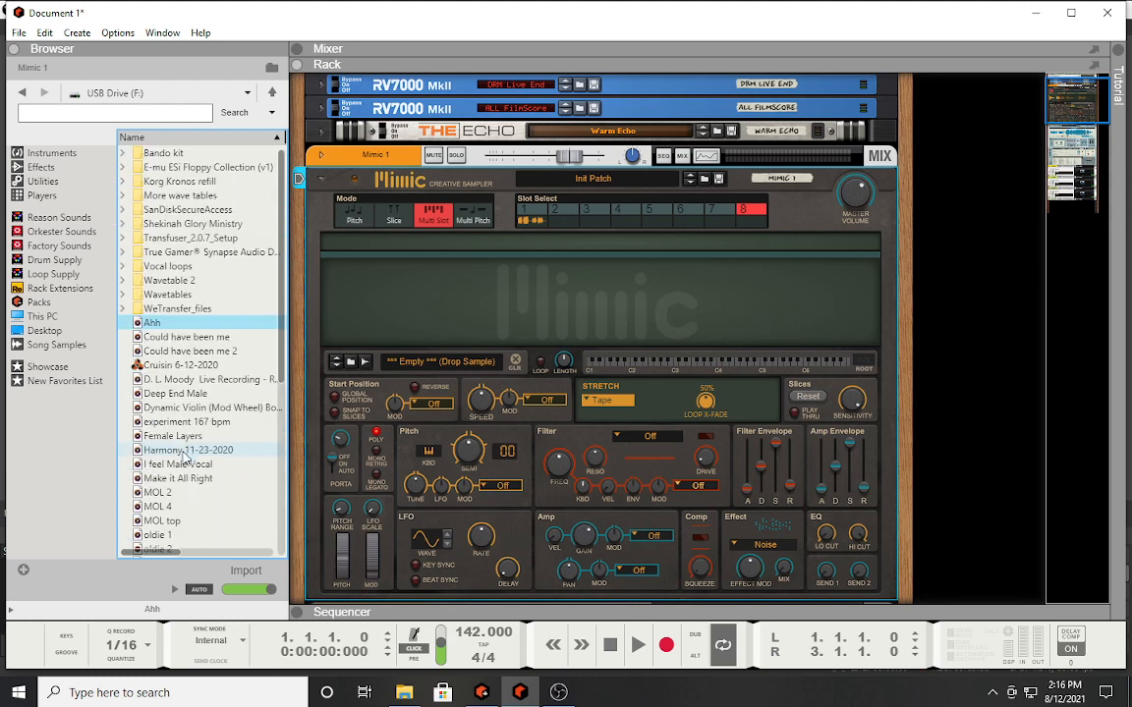
pyautogui.scroll(-4, 188, 453)
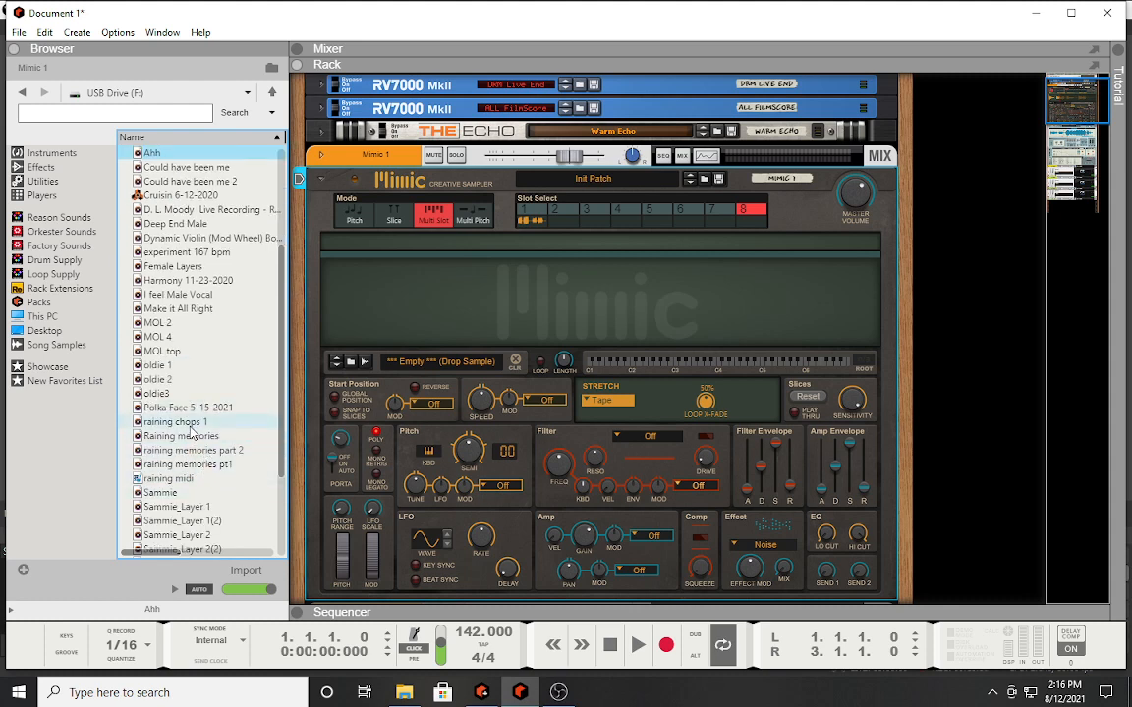
pyautogui.click(233, 424)
pyautogui.moveTo(236, 433); pyautogui.dragTo(570, 226)
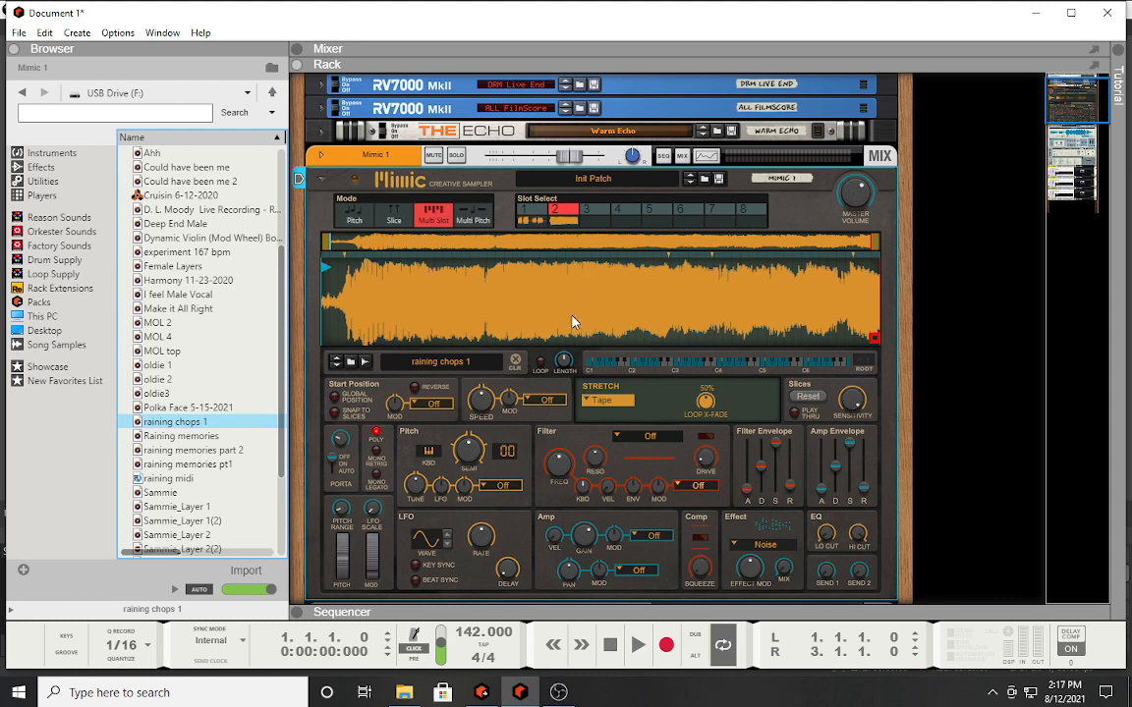
# - Load Sammie_Layer 1 into Mimic's slot 3 and Sammie into slot 4
pyautogui.click(558, 222)
pyautogui.moveTo(177, 506); pyautogui.dragTo(607, 232)
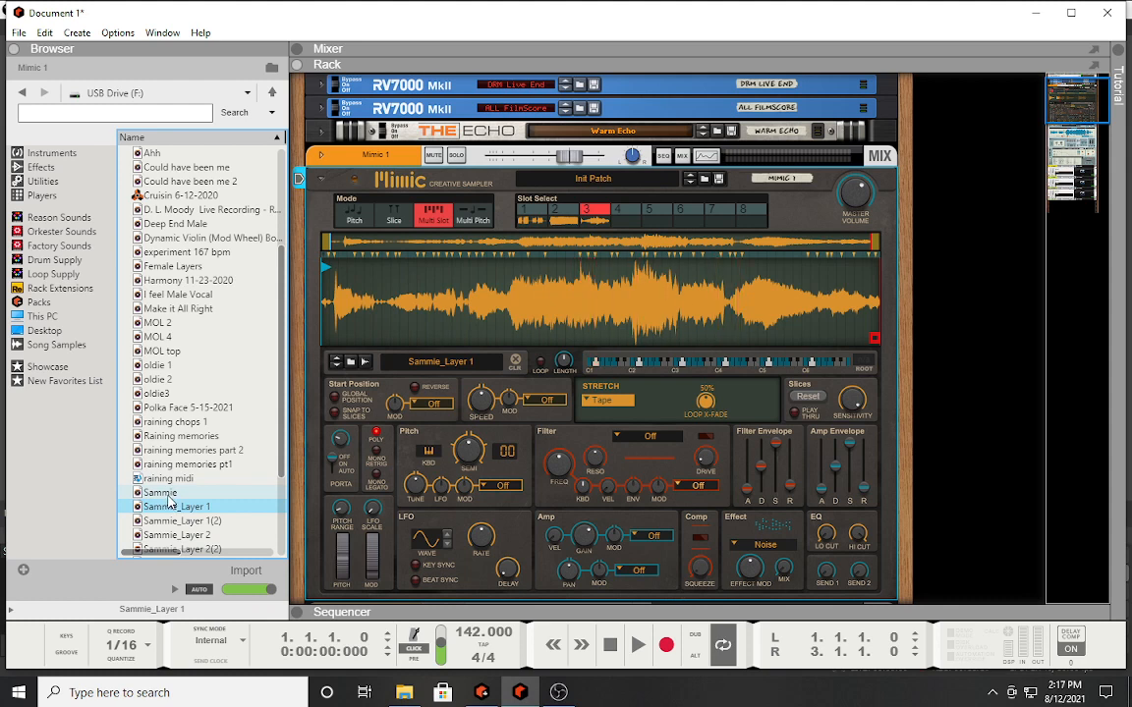
pyautogui.moveTo(160, 492); pyautogui.dragTo(628, 228)
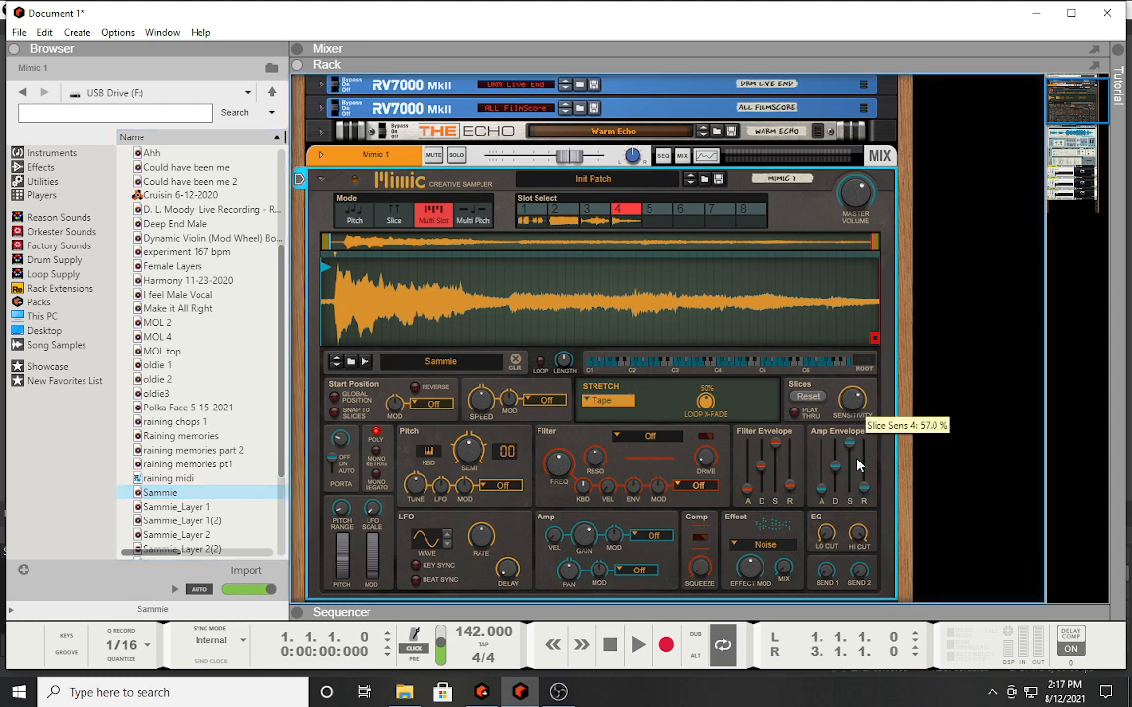
# - Adjust the slice sensitivity of the Sammie sample to add slice markers, and switch Mimic to Multi Pitch mode
pyautogui.moveTo(873, 378); pyautogui.dragTo(882, 337)
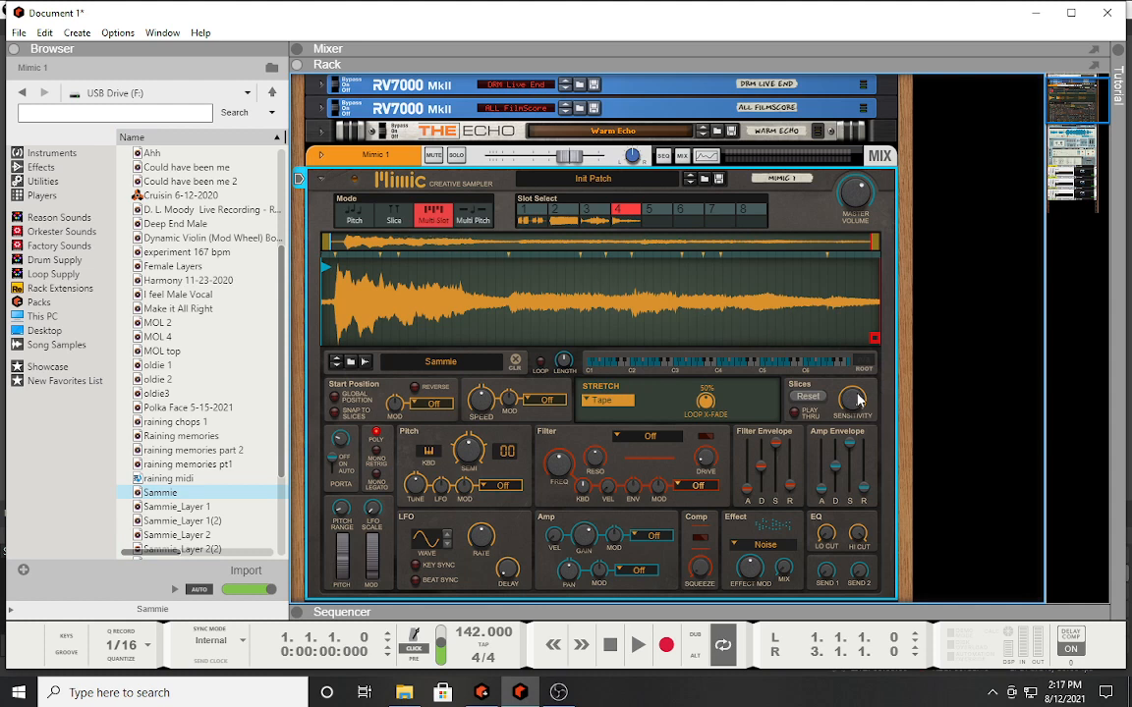
pyautogui.moveTo(850, 398)
pyautogui.mouseDown()
pyautogui.moveTo(840, 445)
pyautogui.moveTo(851, 385)
pyautogui.mouseUp()
pyautogui.click(472, 215)
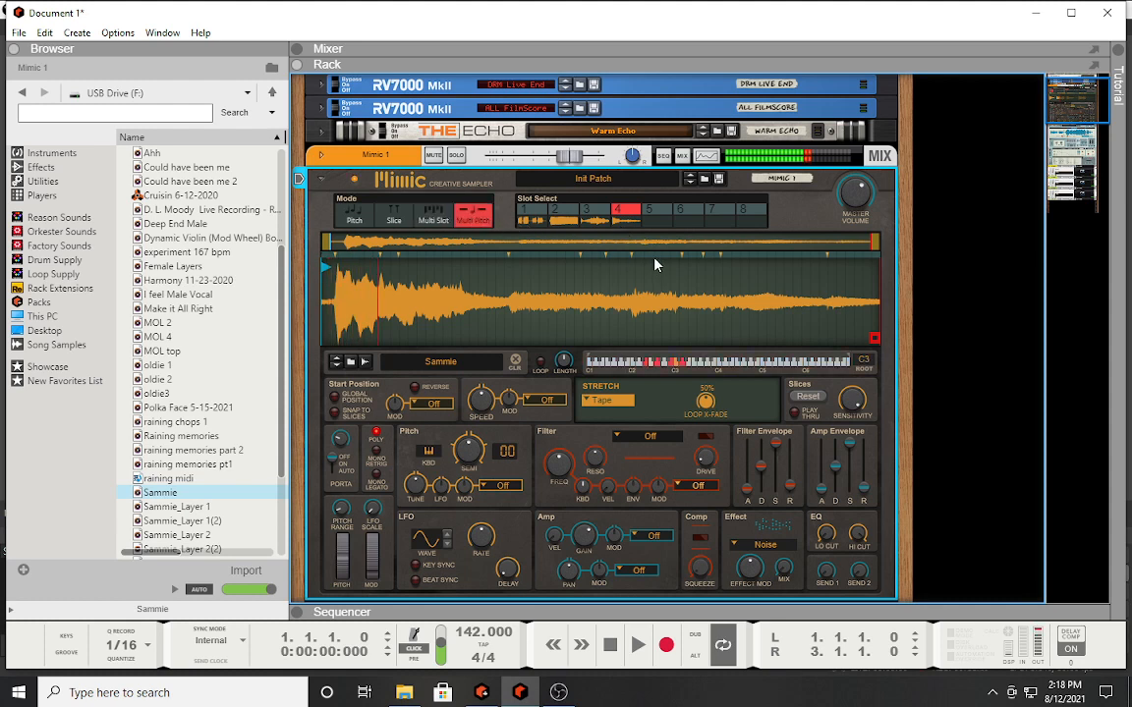
# - Adjust Mimic's master volume while the Sammie sample plays
pyautogui.moveTo(851, 191); pyautogui.dragTo(855, 238)
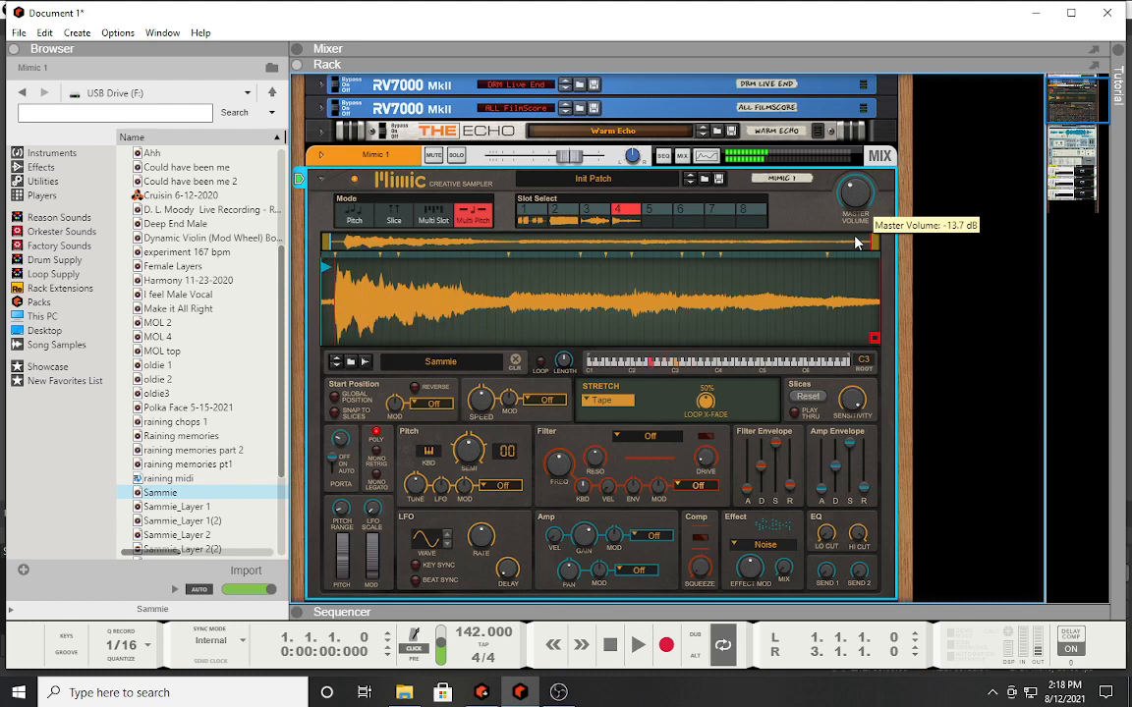
pyautogui.moveTo(855, 243); pyautogui.dragTo(850, 199)
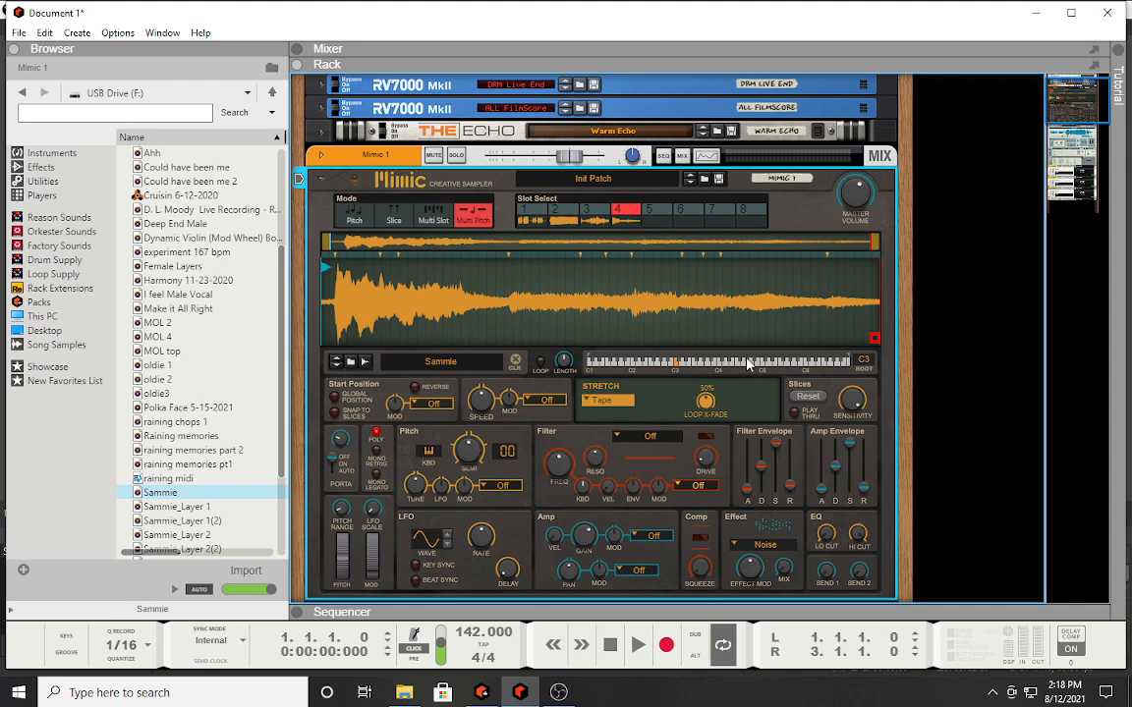
# - Step through the samples in Mimic's slots 1 to 4 to compare their individual settings
pyautogui.click(530, 211)
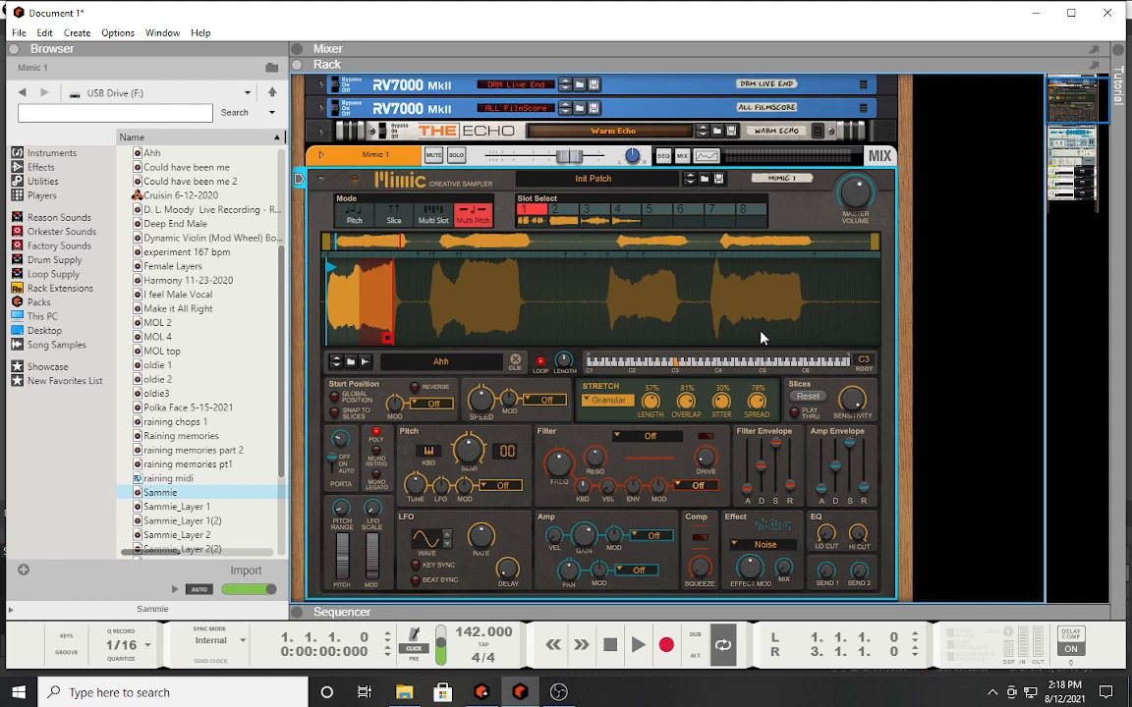
pyautogui.scroll(-3, 762, 338)
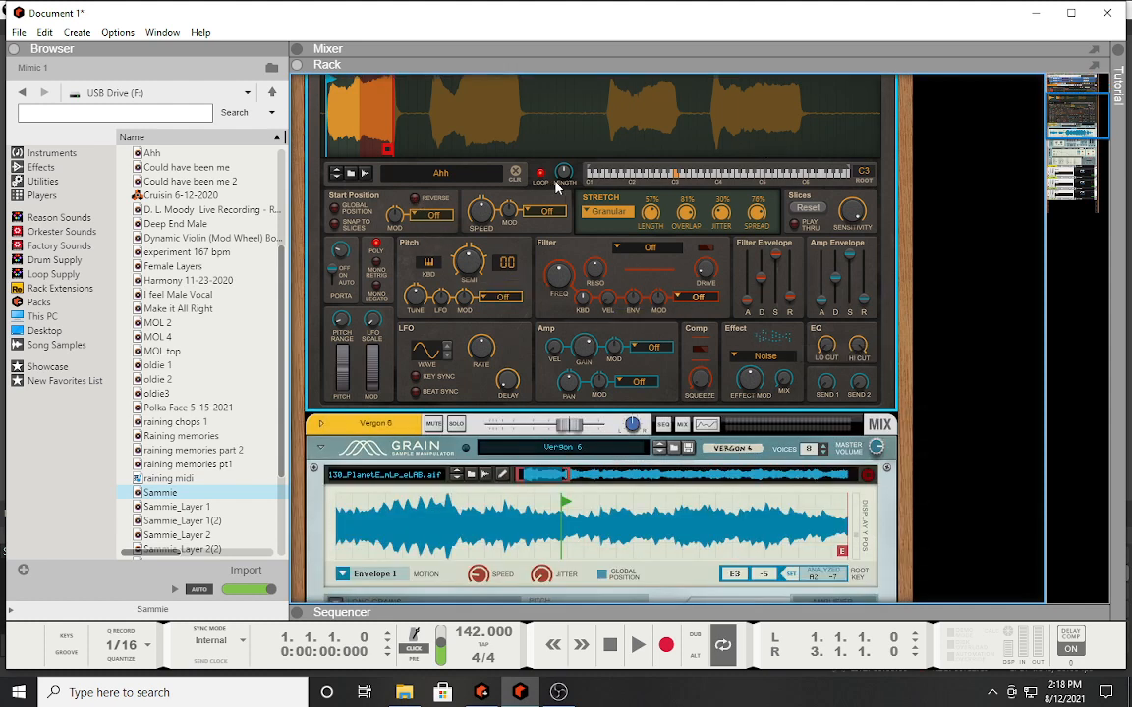
pyautogui.scroll(2, 491, 161)
pyautogui.click(558, 135)
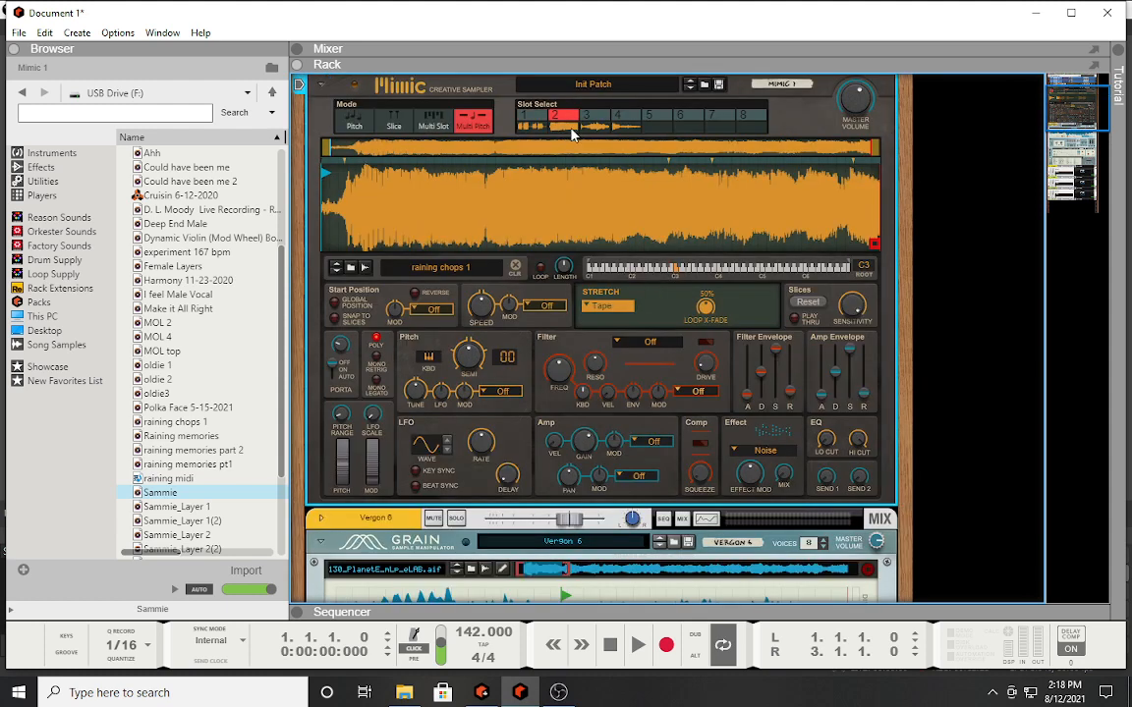
pyautogui.click(587, 123)
pyautogui.click(622, 126)
# - Try reversed playback on the Ahh sample in slot 1 and switch it back off
pyautogui.click(531, 117)
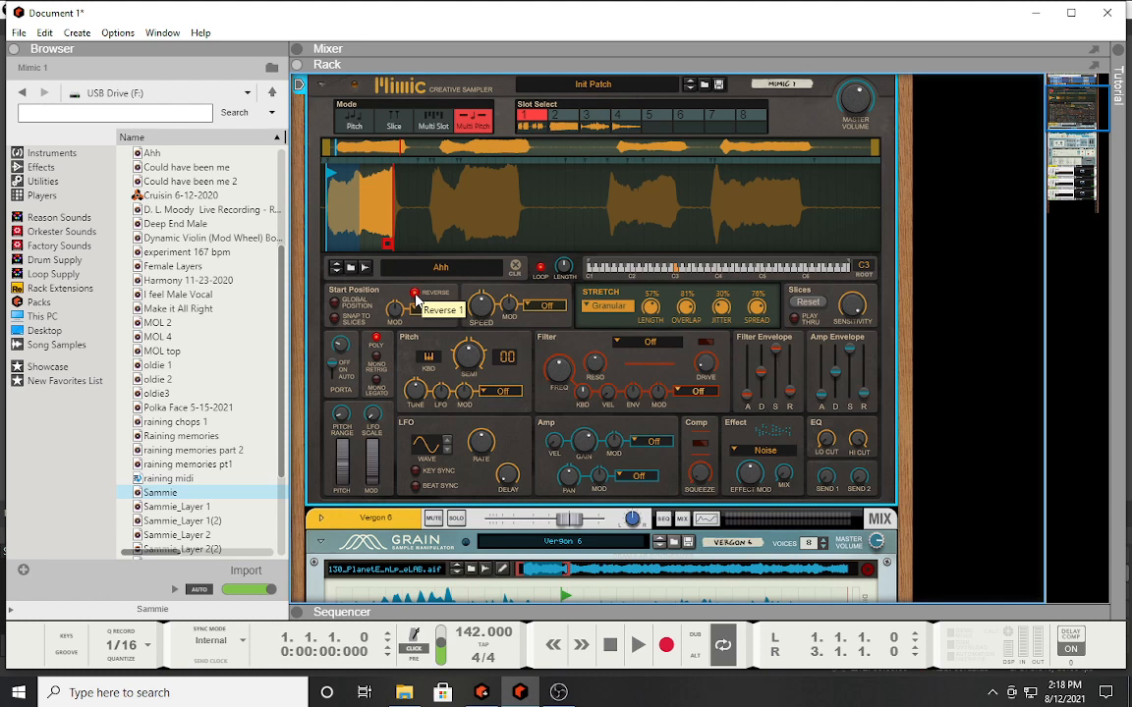
pyautogui.click(415, 293)
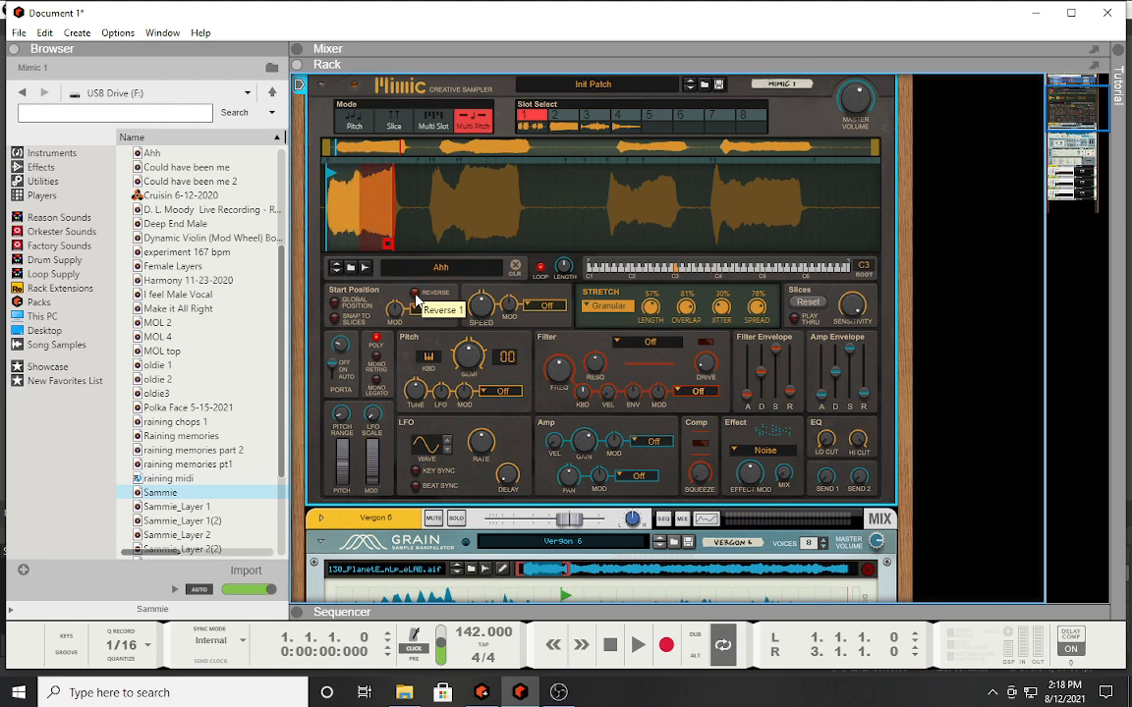
# - Turn on looping and reverse playback for the raining chops 1 sample in slot 2
pyautogui.click(556, 115)
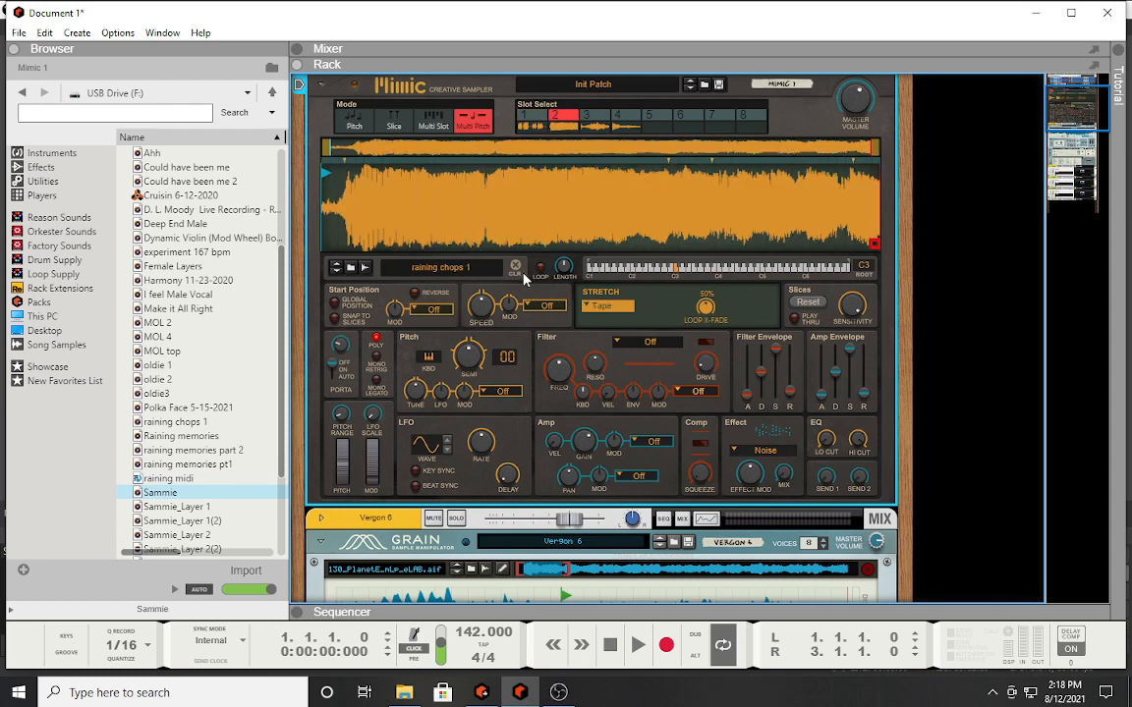
pyautogui.click(540, 267)
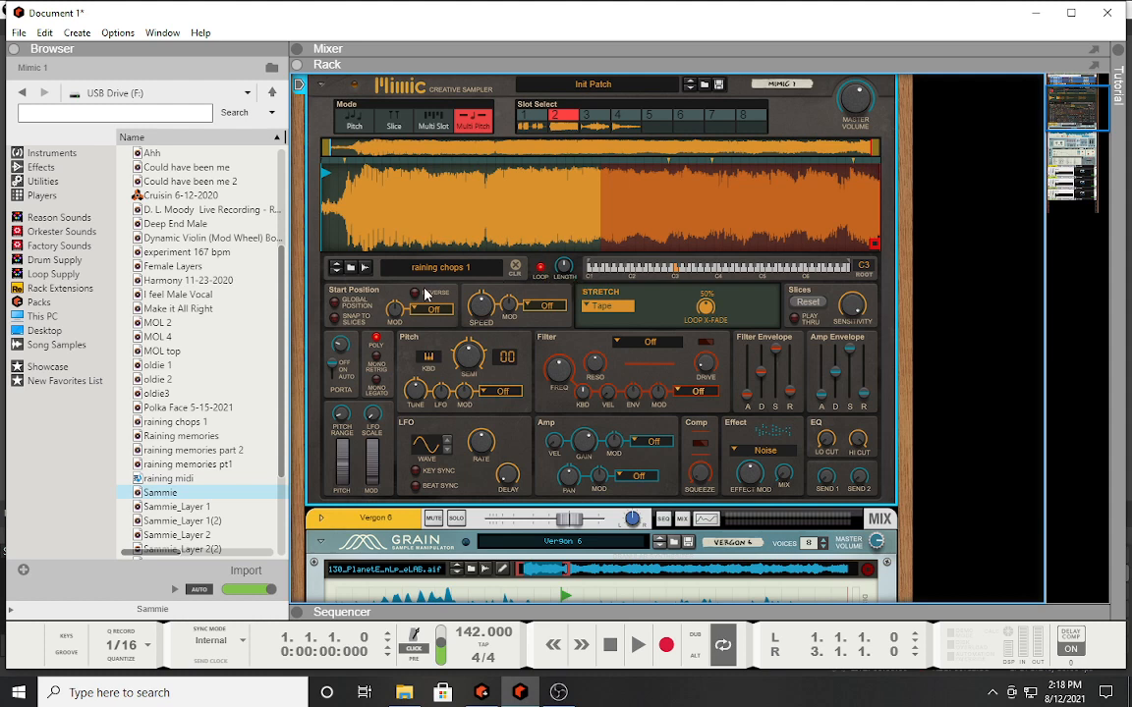
pyautogui.click(414, 293)
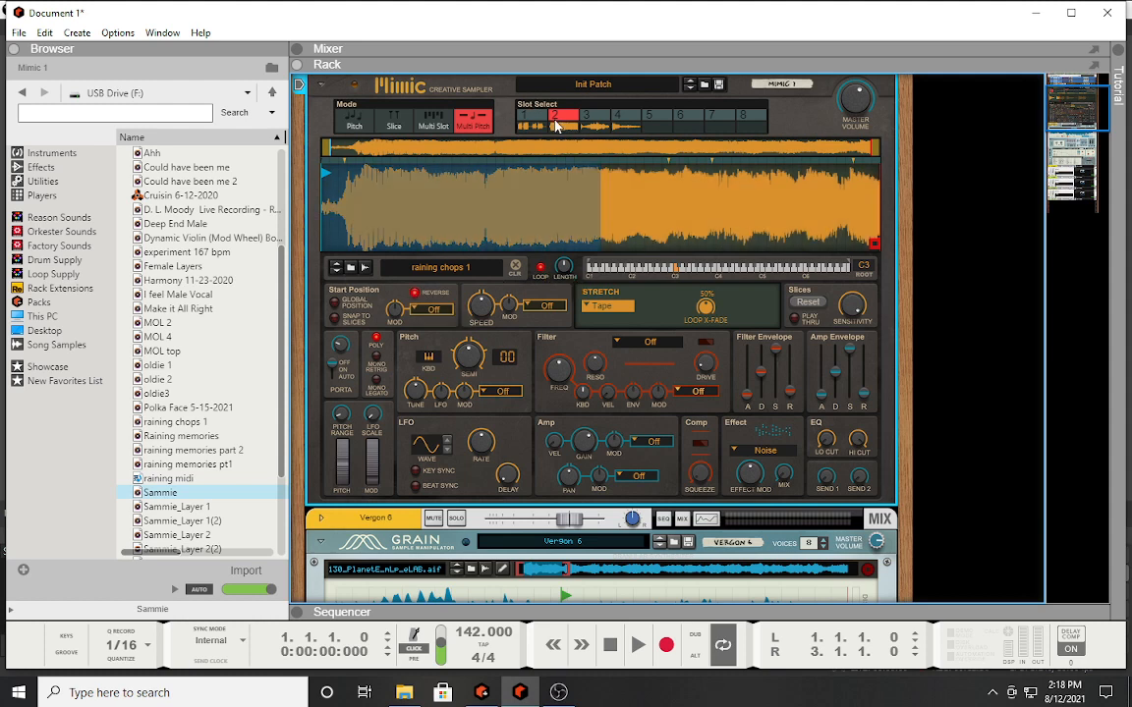
# - Set the stretch type of raining chops 1 in slot 2 to Advanced
pyautogui.click(589, 125)
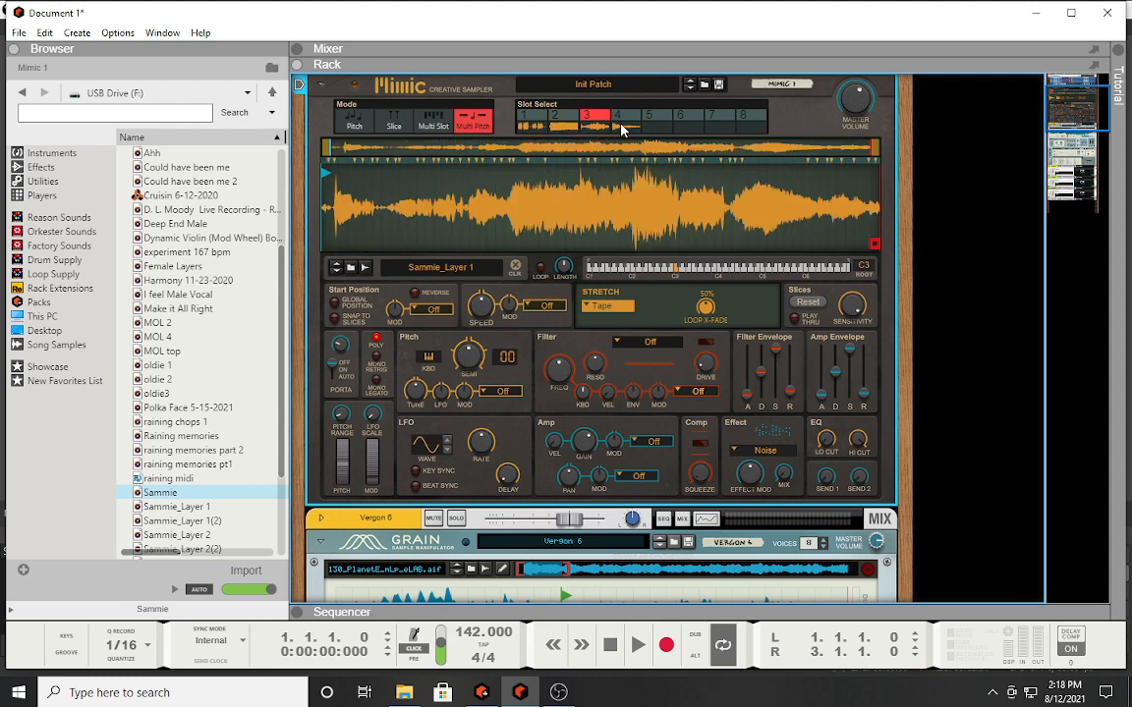
pyautogui.click(555, 118)
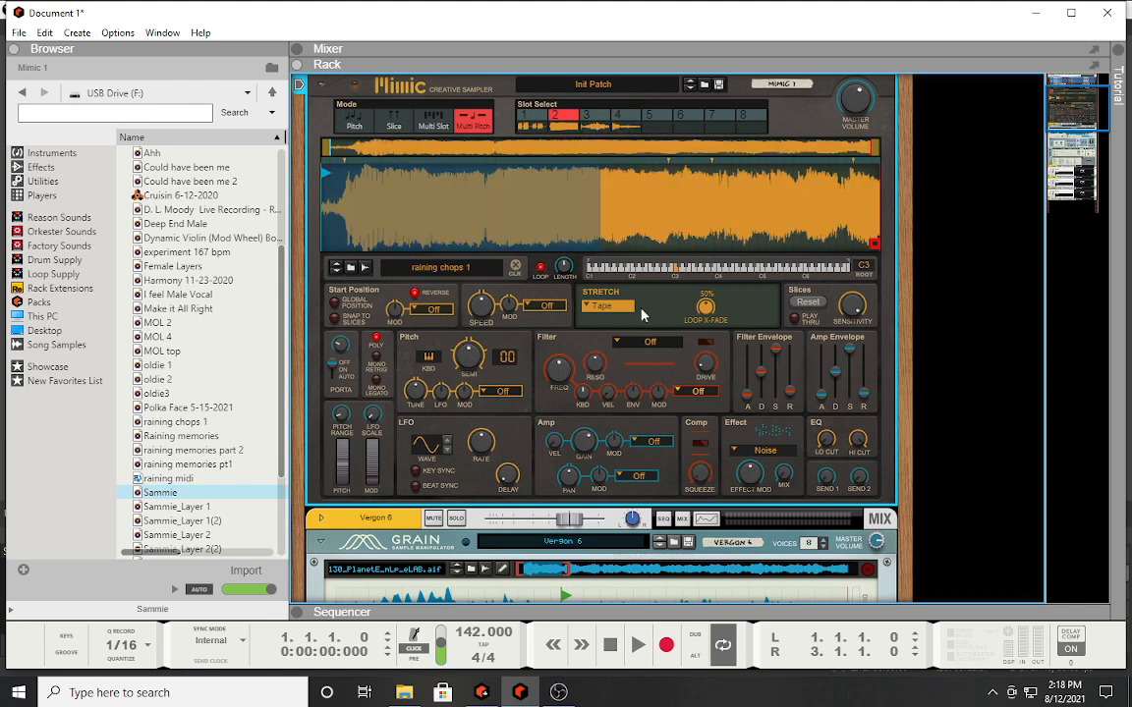
pyautogui.click(595, 307)
pyautogui.click(619, 336)
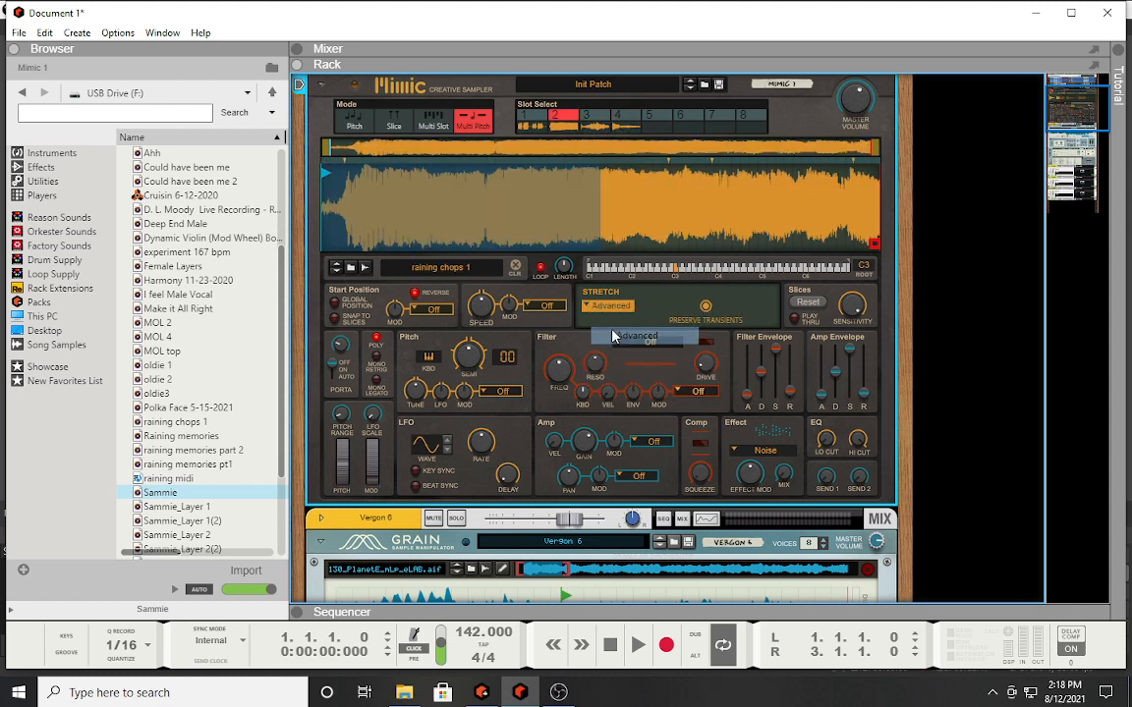
# - Step through Mimic's slots 1 to 4 and view the stretch types offered for the Sammie sample
pyautogui.click(532, 121)
pyautogui.click(555, 117)
pyautogui.click(587, 118)
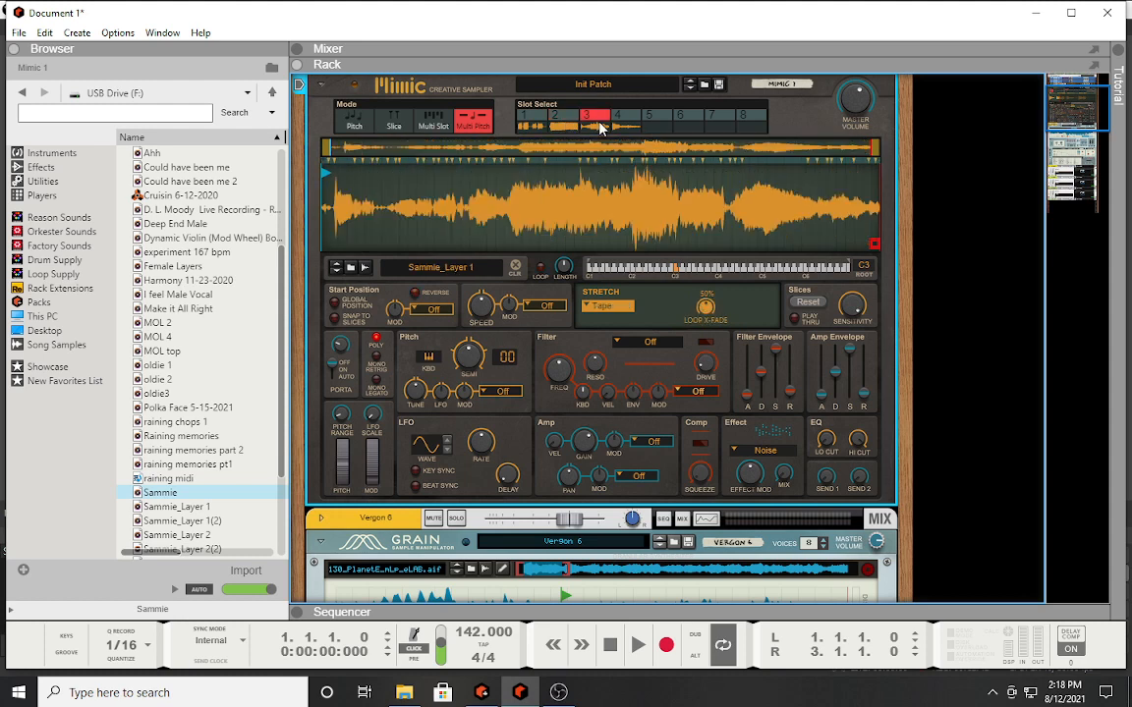
pyautogui.click(618, 118)
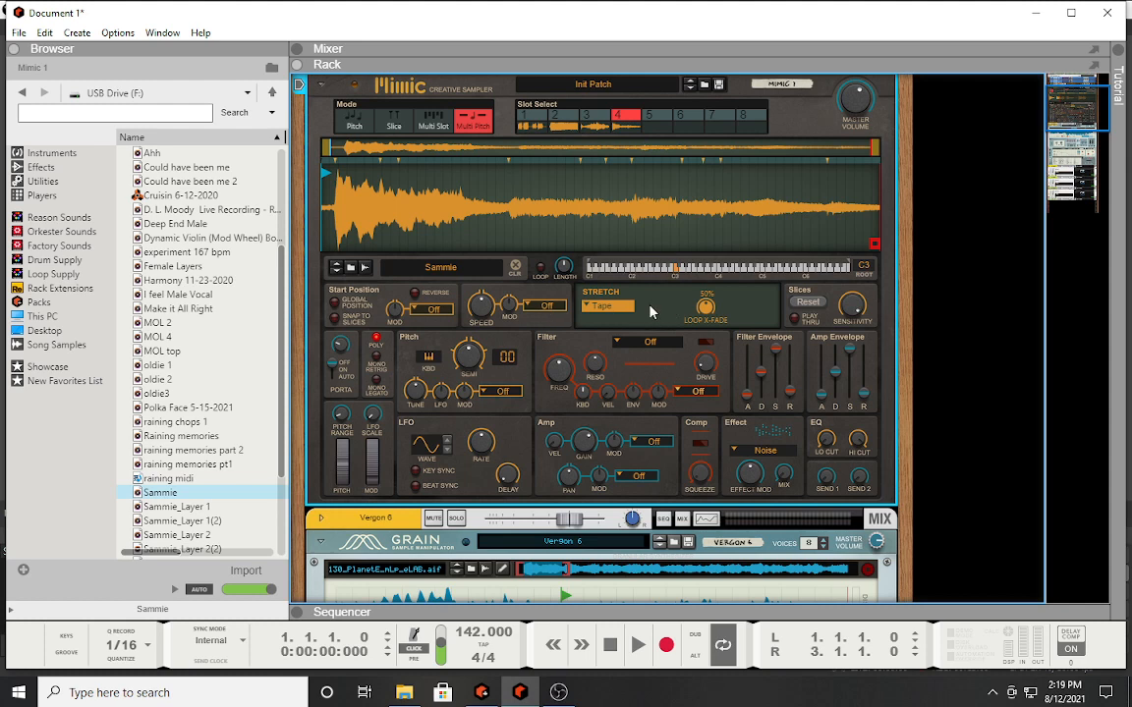
pyautogui.click(604, 306)
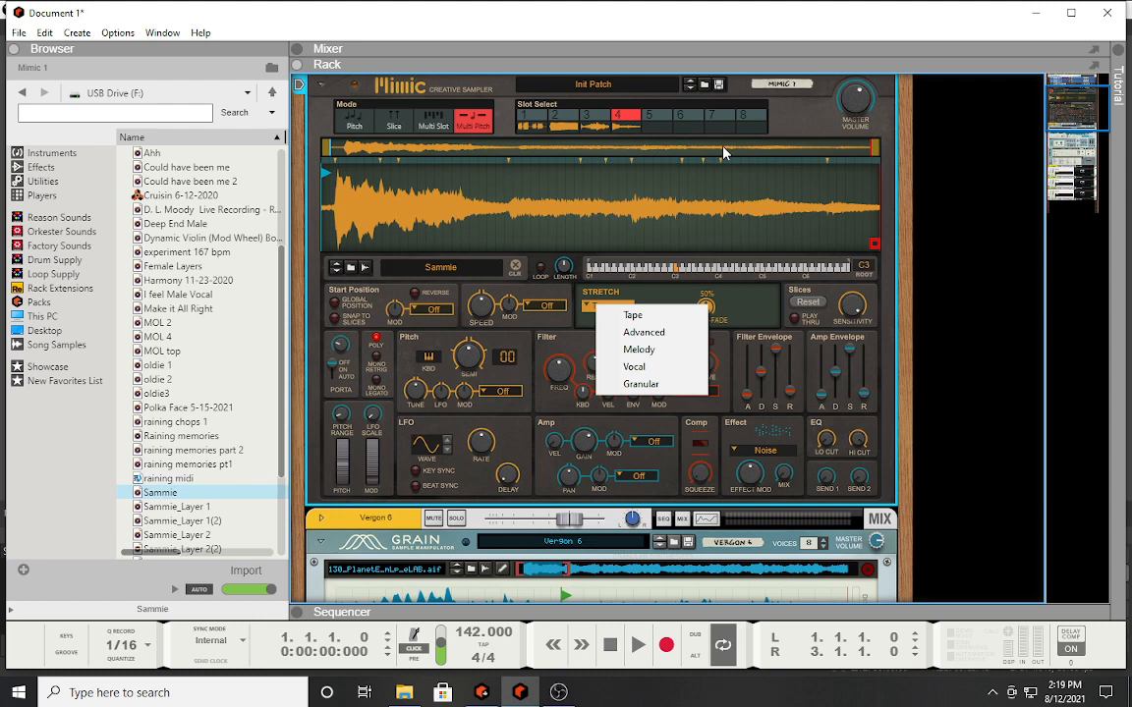
# - Switch Mimic to Slice mode for the Sammie sample and try out its slice sensitivity
pyautogui.click(410, 126)
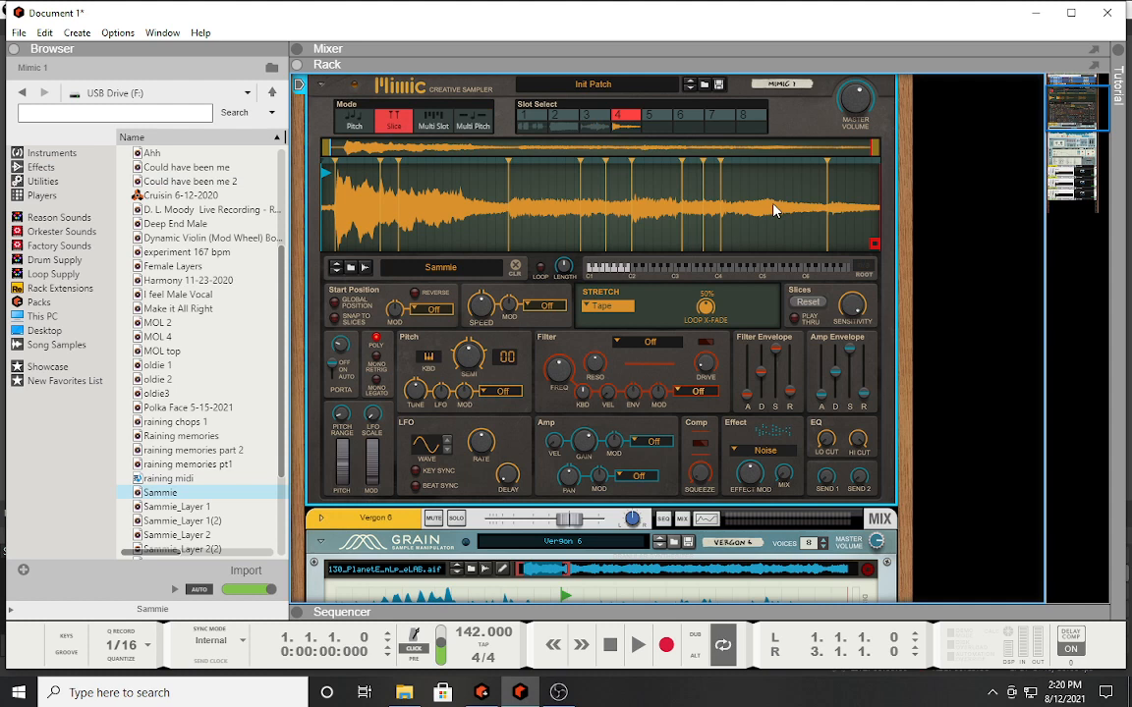
pyautogui.moveTo(853, 303); pyautogui.dragTo(866, 268)
# - Compare Mimic's controls with the Grain sample manipulator and view Grain's list of playback types
pyautogui.scroll(-3, 680, 445)
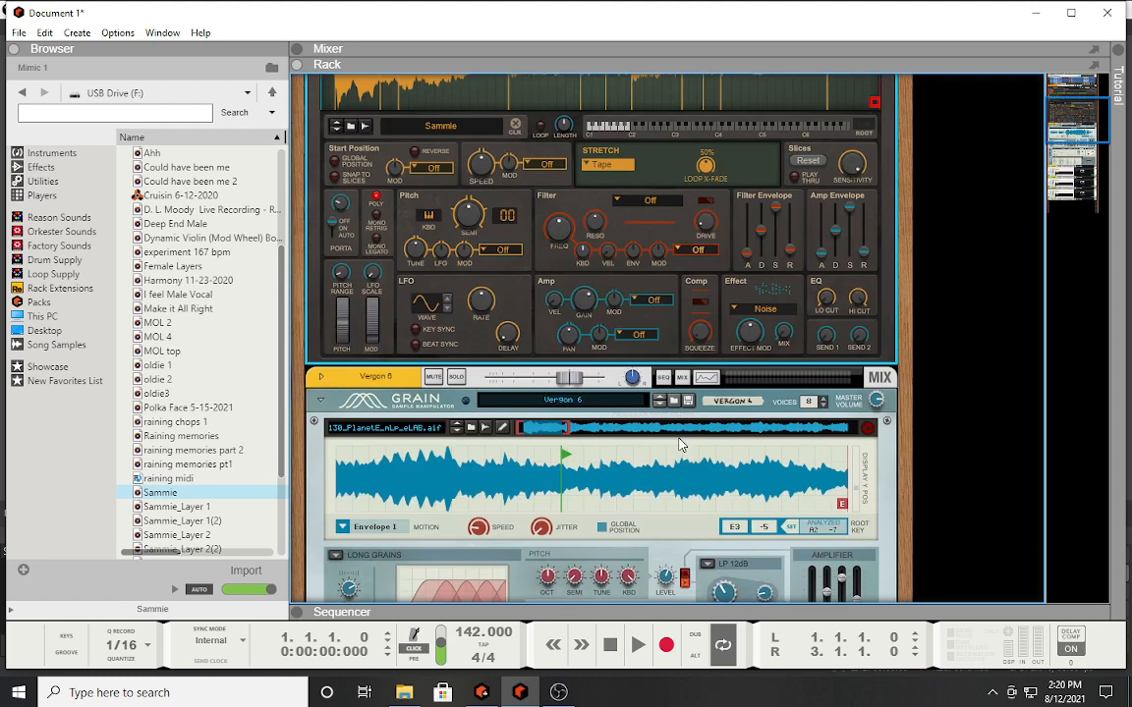
pyautogui.scroll(-3, 680, 445)
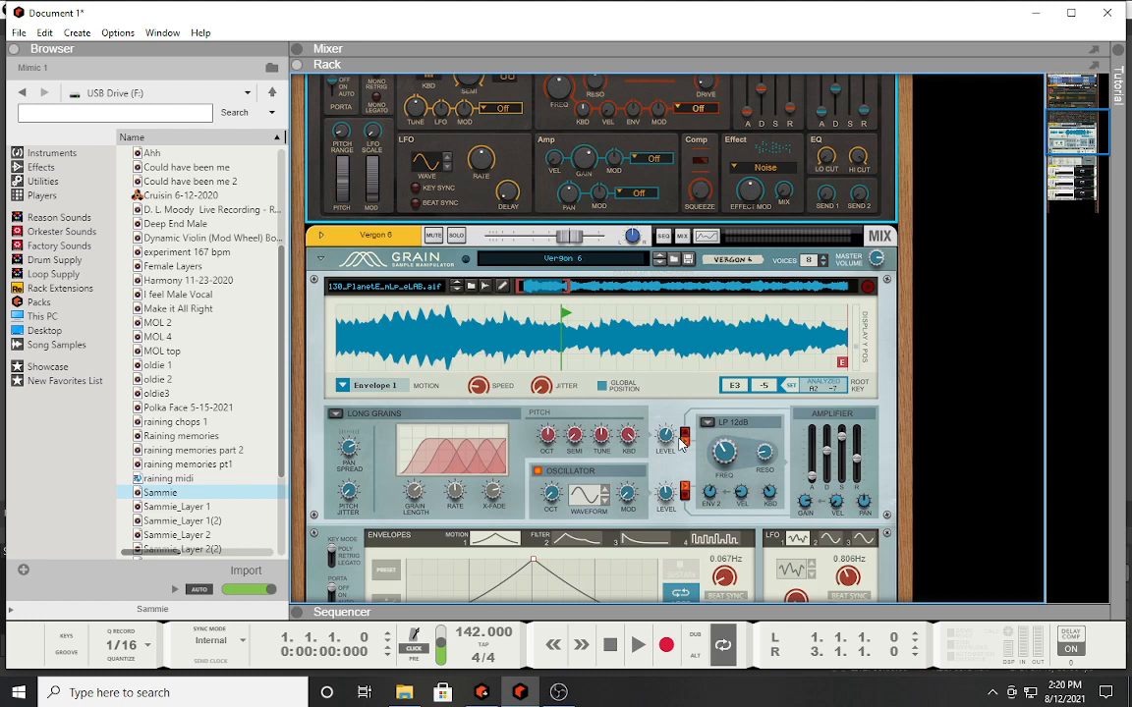
pyautogui.scroll(2, 680, 445)
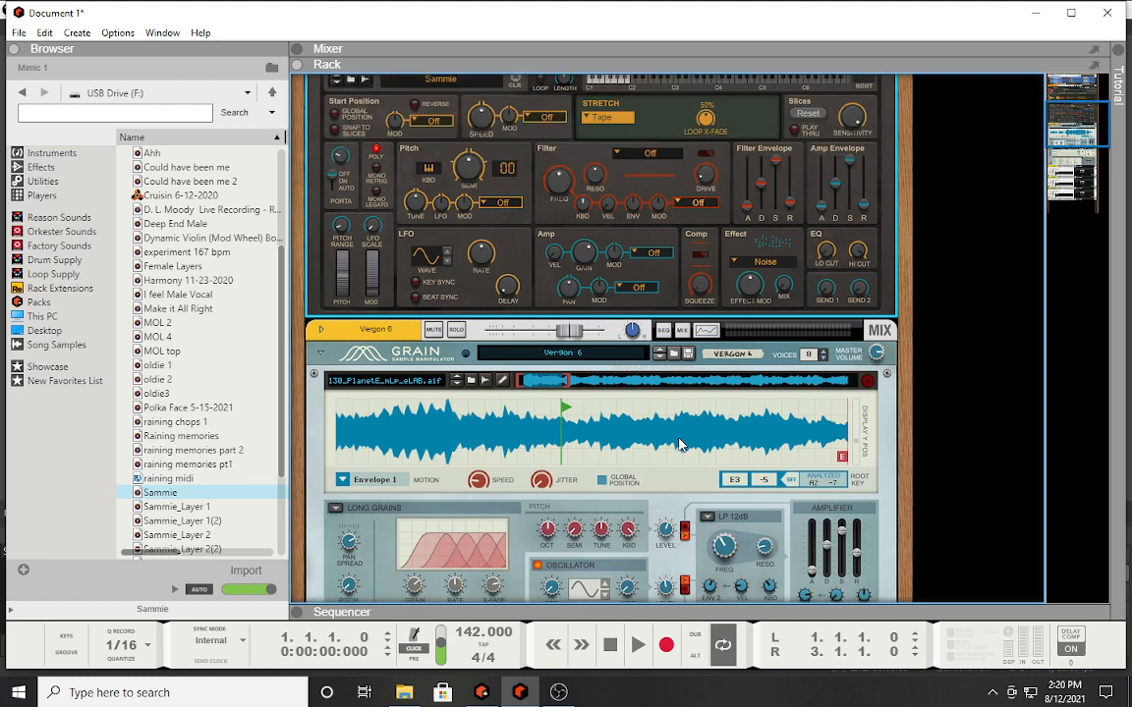
pyautogui.scroll(1, 680, 445)
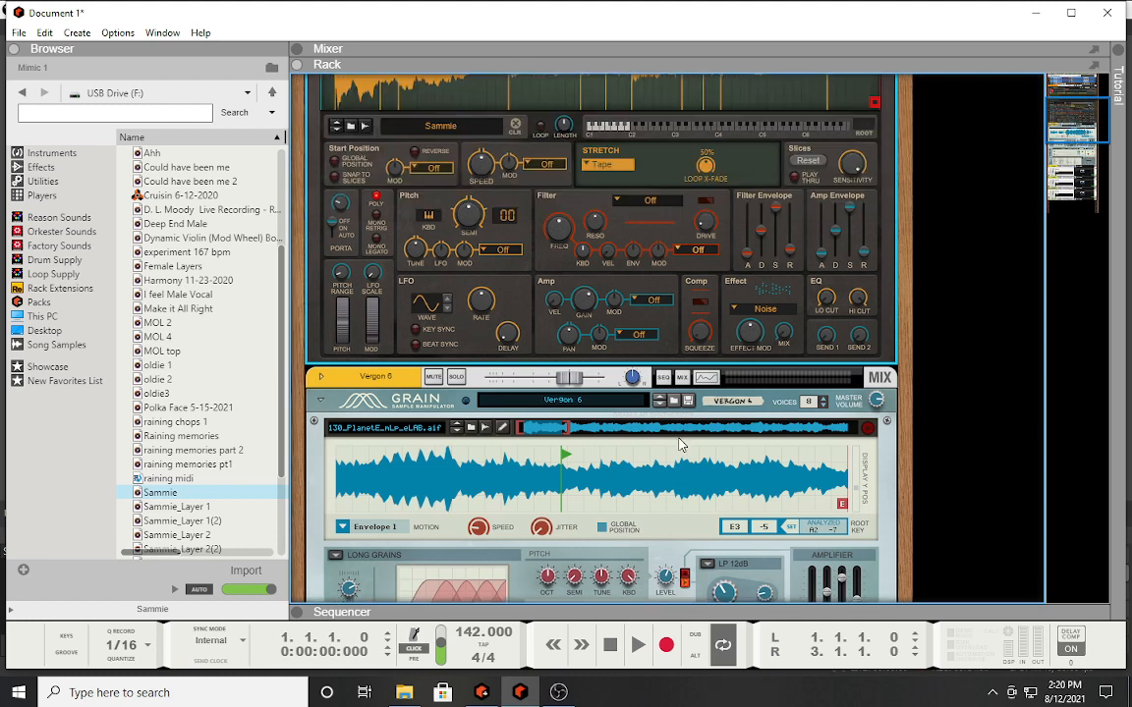
pyautogui.scroll(-2, 679, 445)
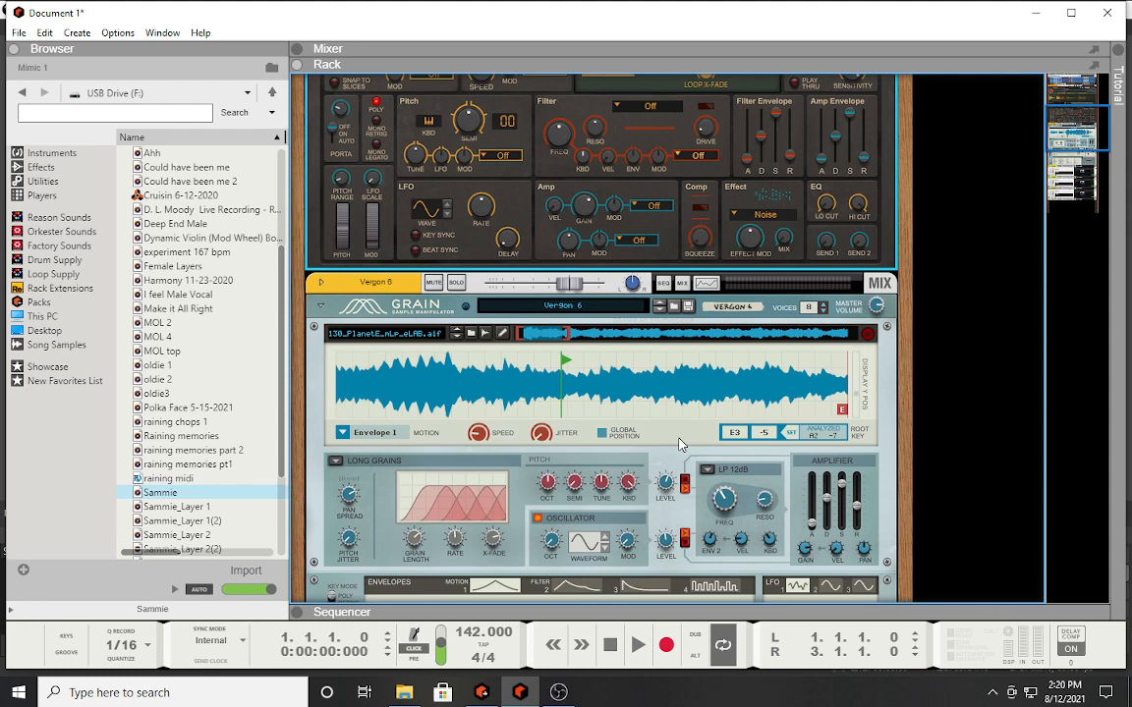
pyautogui.scroll(6, 680, 445)
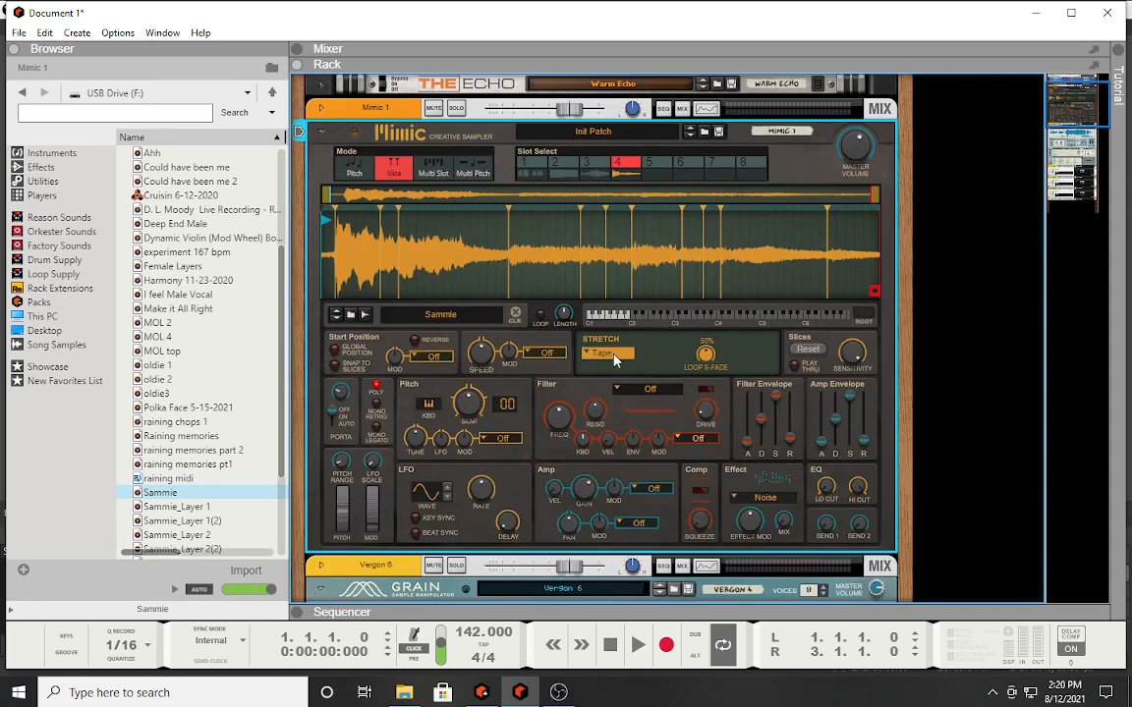
pyautogui.scroll(-3, 615, 360)
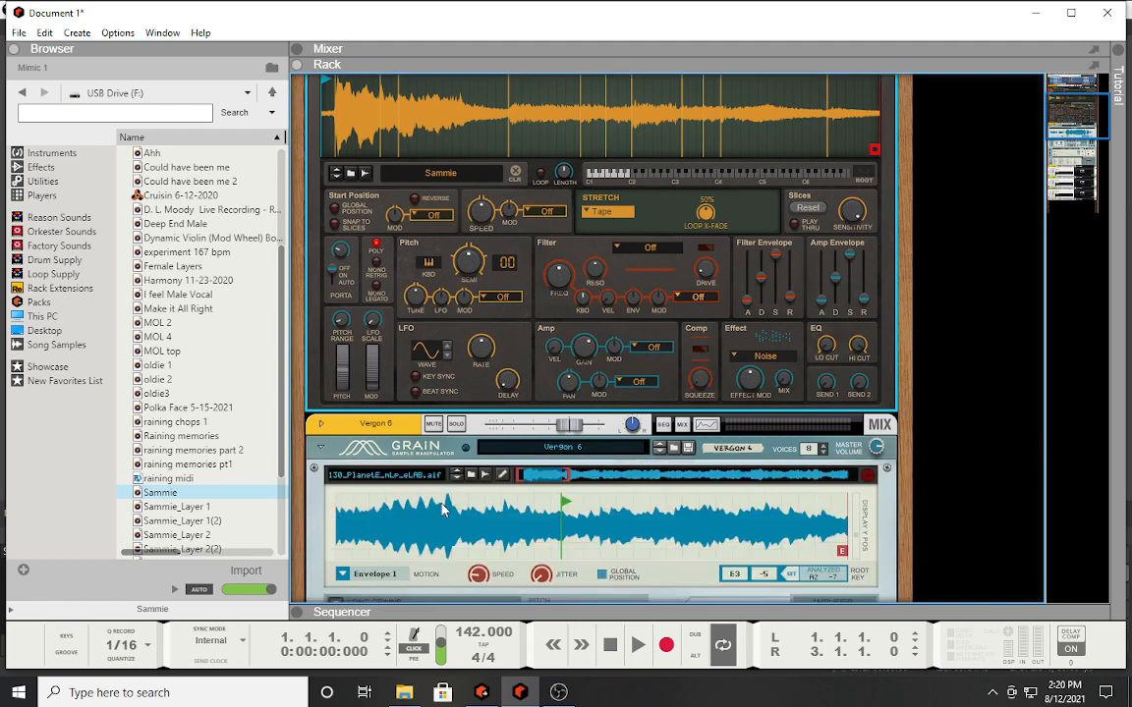
pyautogui.scroll(-2, 615, 361)
pyautogui.click(339, 507)
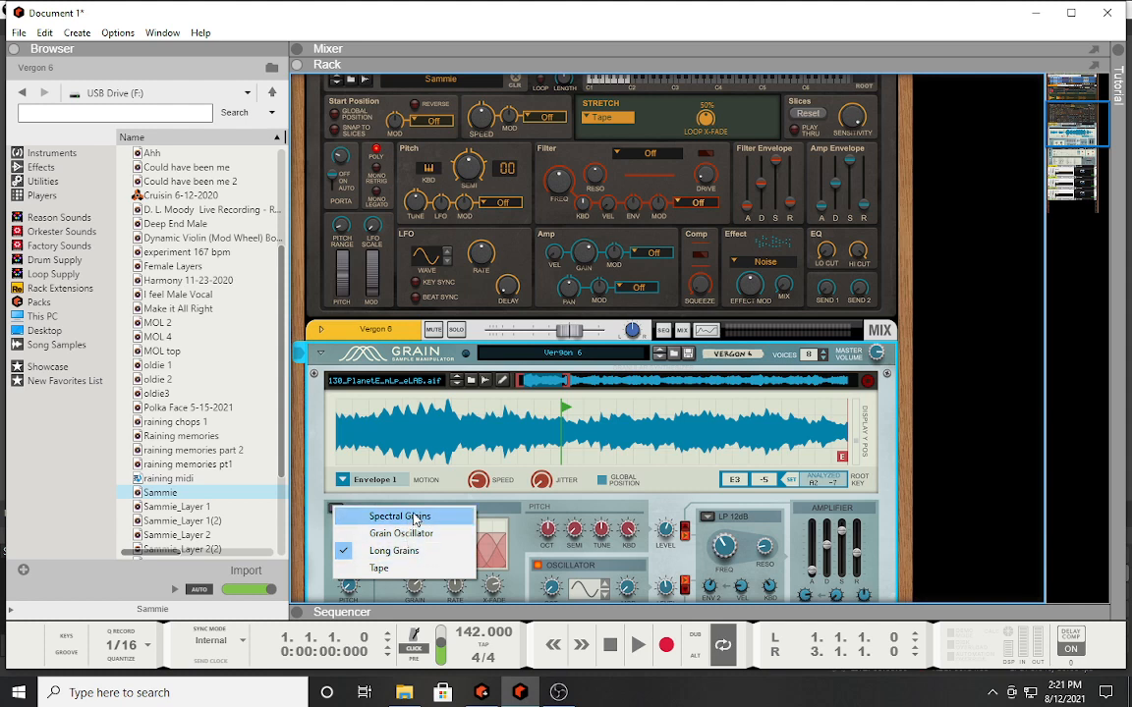
pyautogui.click(531, 436)
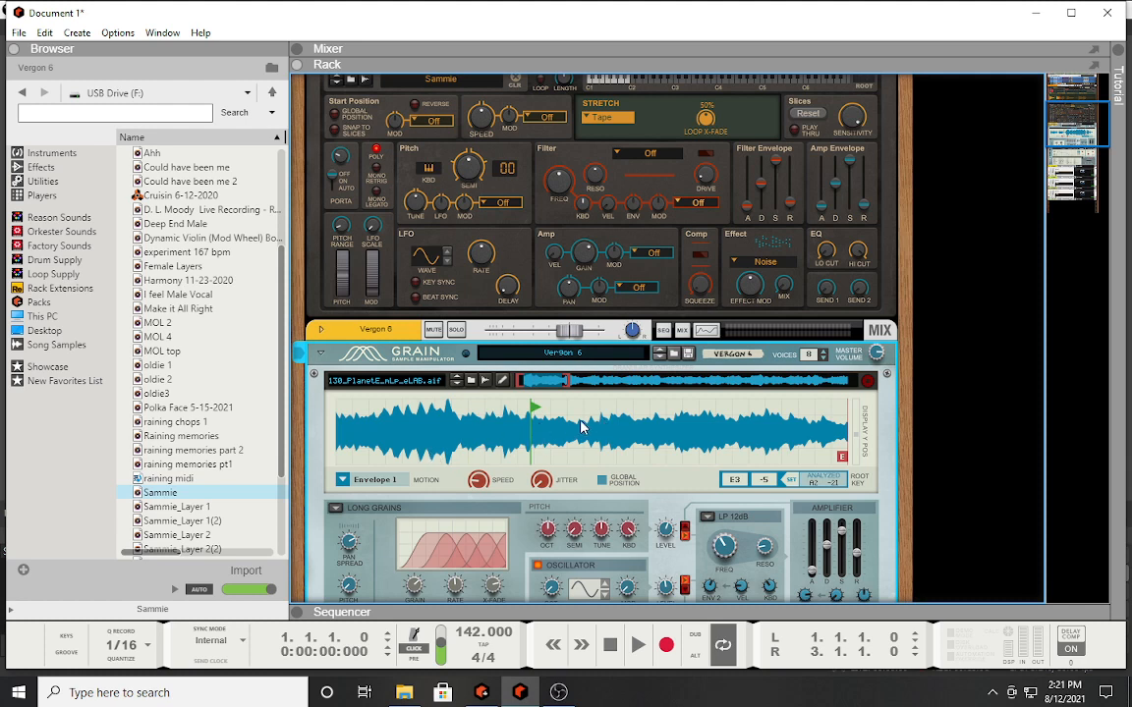
# - Return to Mimic and view the effect types available in its Effect section
pyautogui.scroll(5, 580, 427)
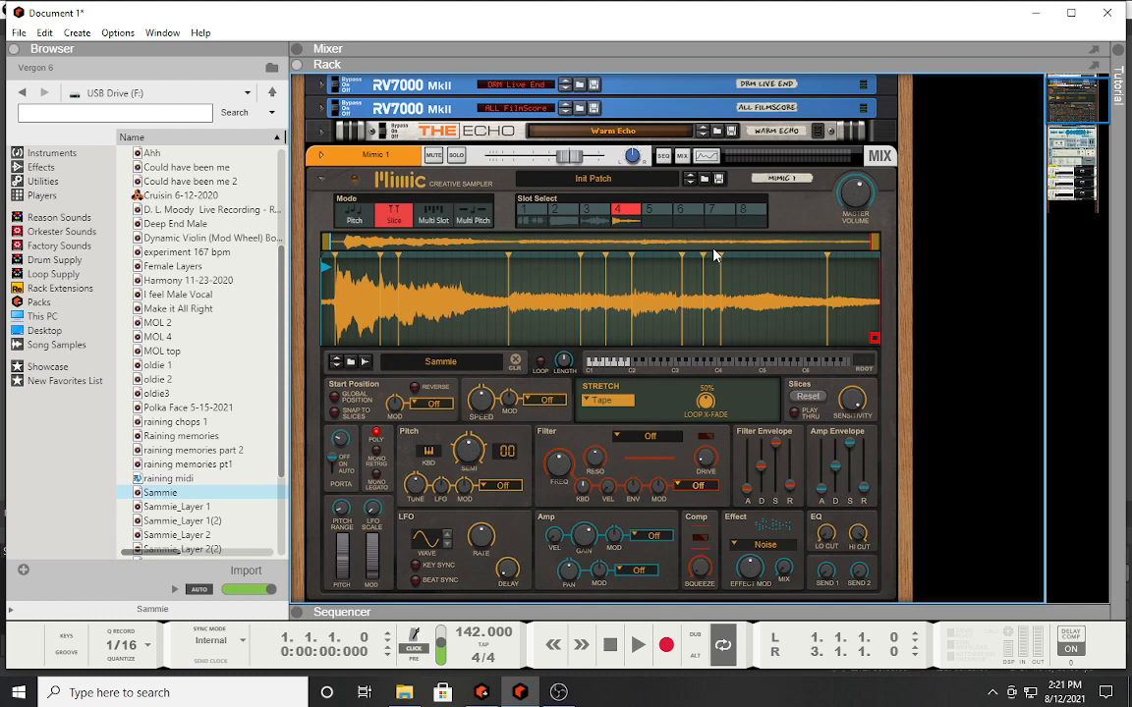
pyautogui.scroll(-2, 631, 315)
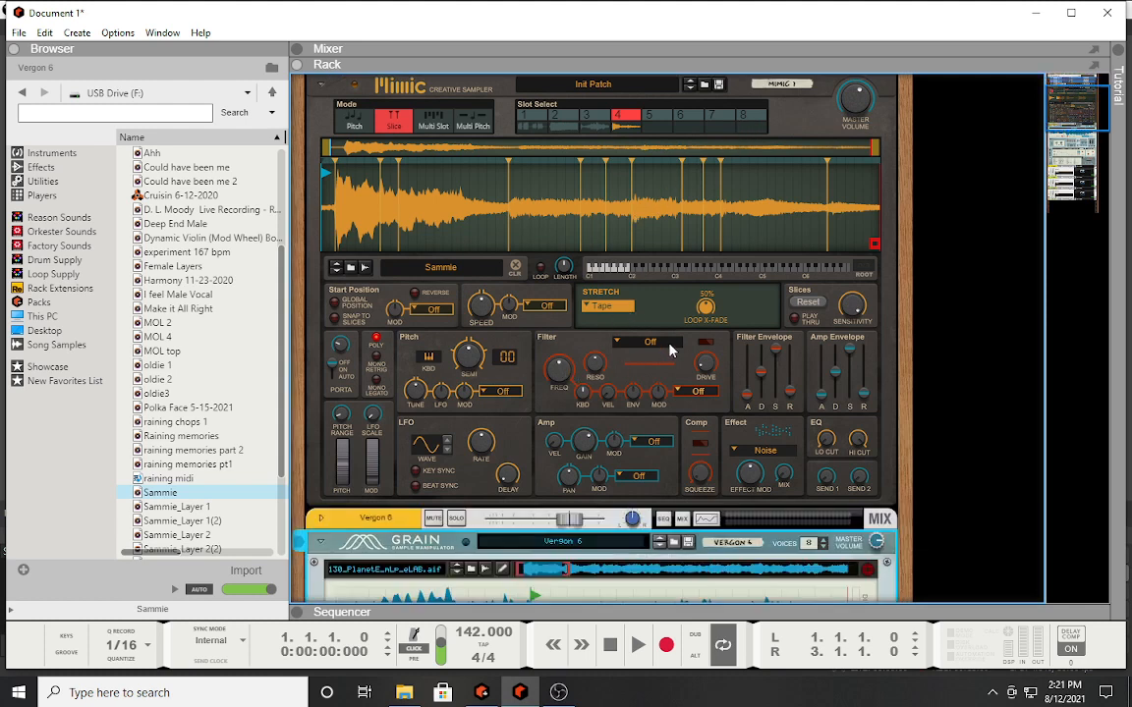
pyautogui.click(762, 451)
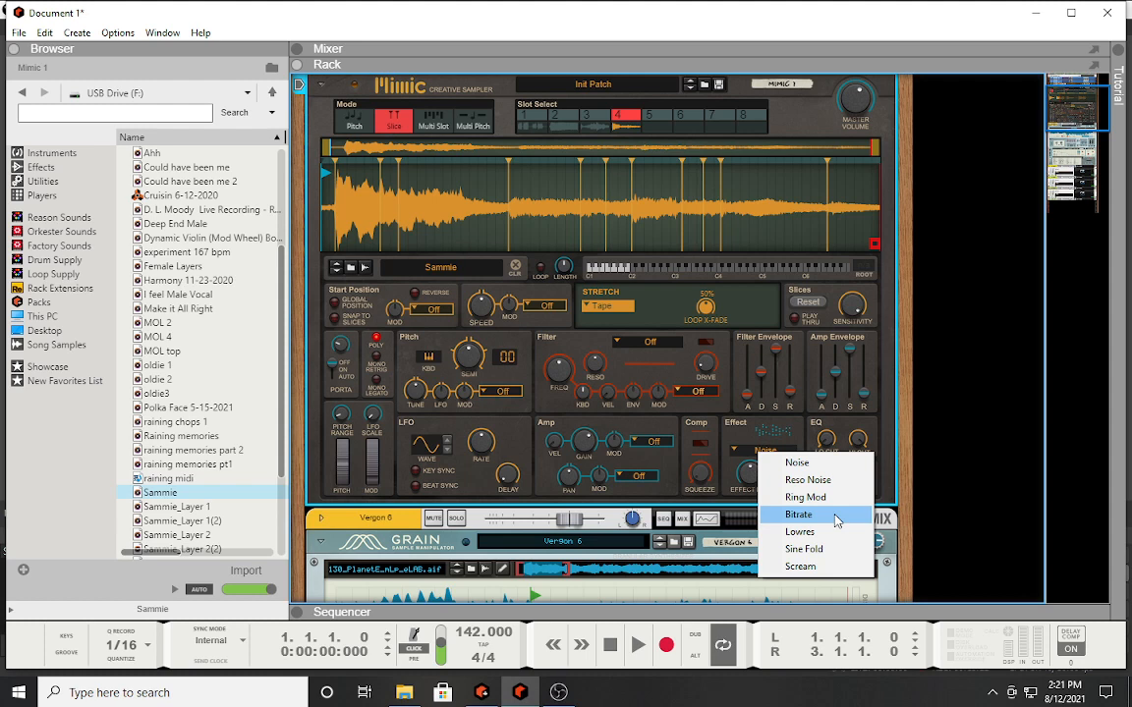
pyautogui.click(787, 230)
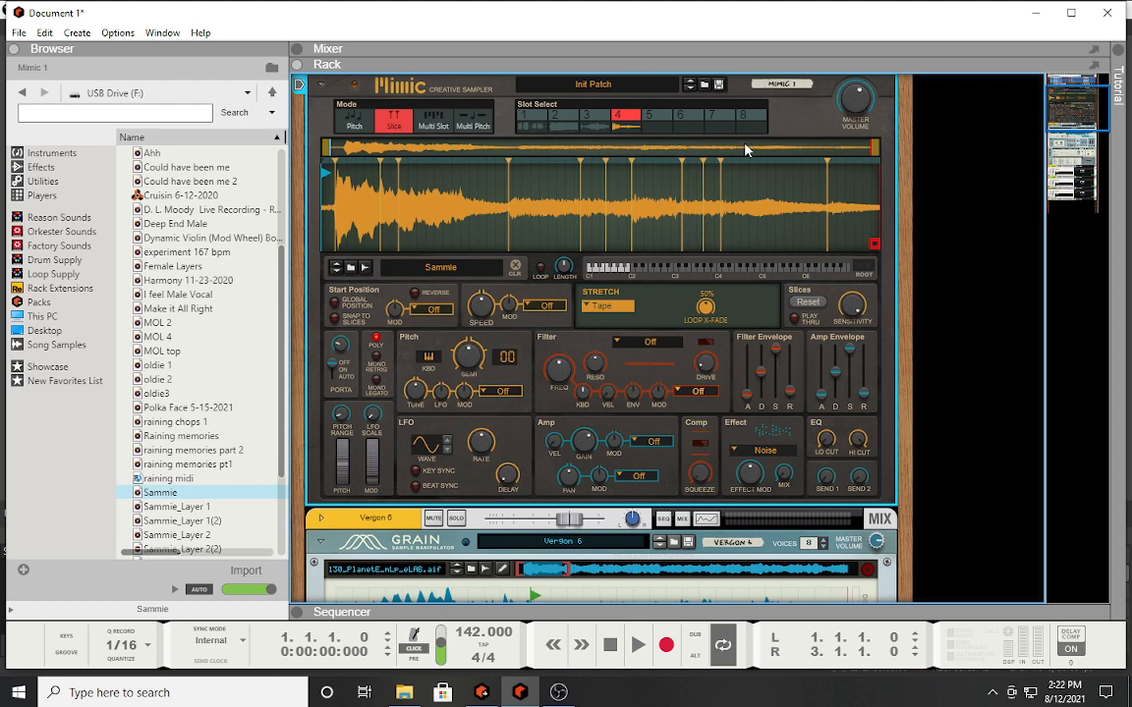
# - Show the sequencer and open the plugin window of the TAL-Sampler-64 1 track
pyautogui.scroll(-1, 689, 234)
pyautogui.scroll(2, 689, 234)
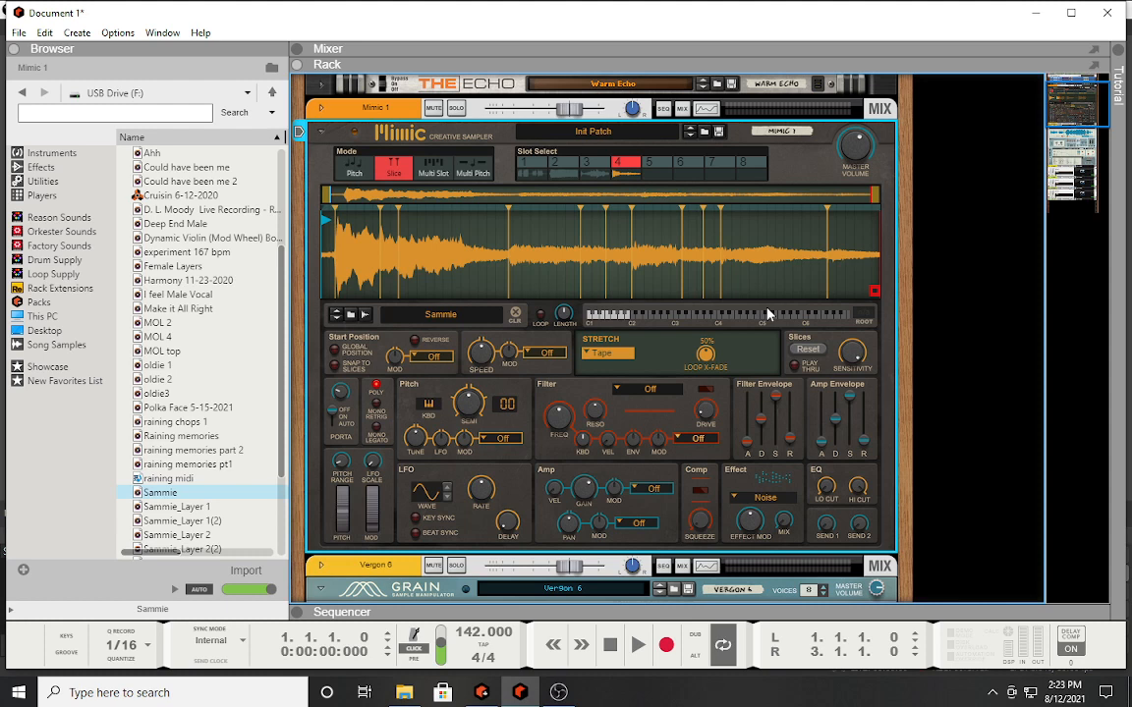
pyautogui.press('F5')
pyautogui.press('F7')
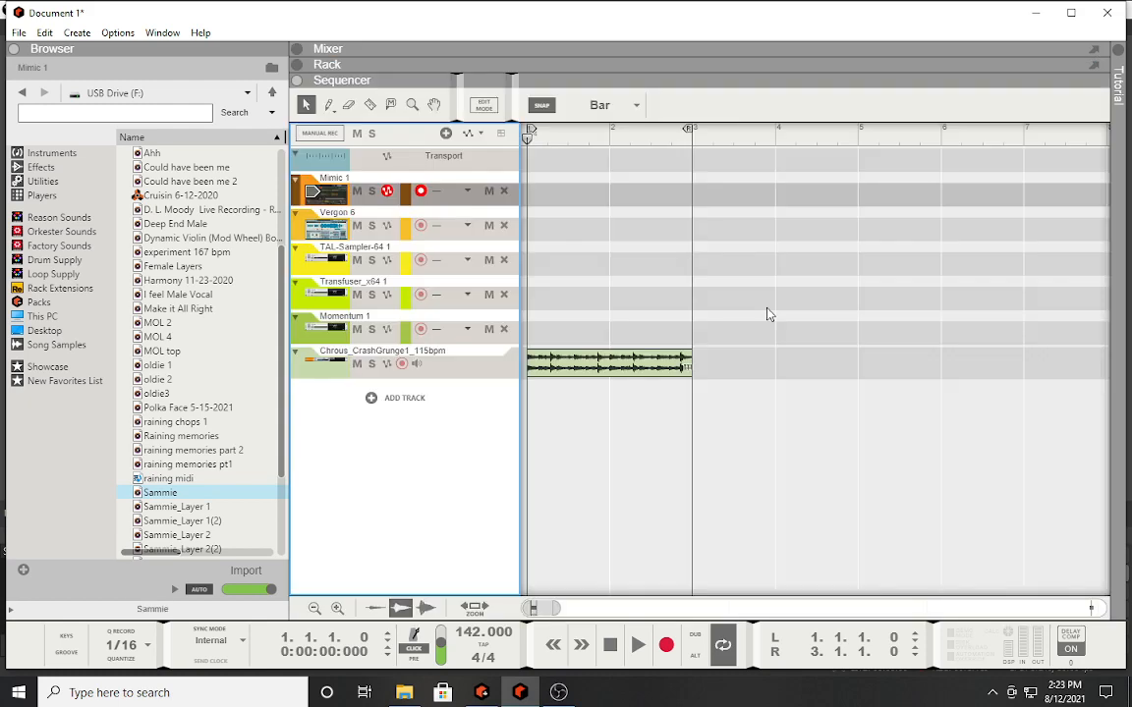
pyautogui.click(321, 272)
pyautogui.doubleClick(321, 272)
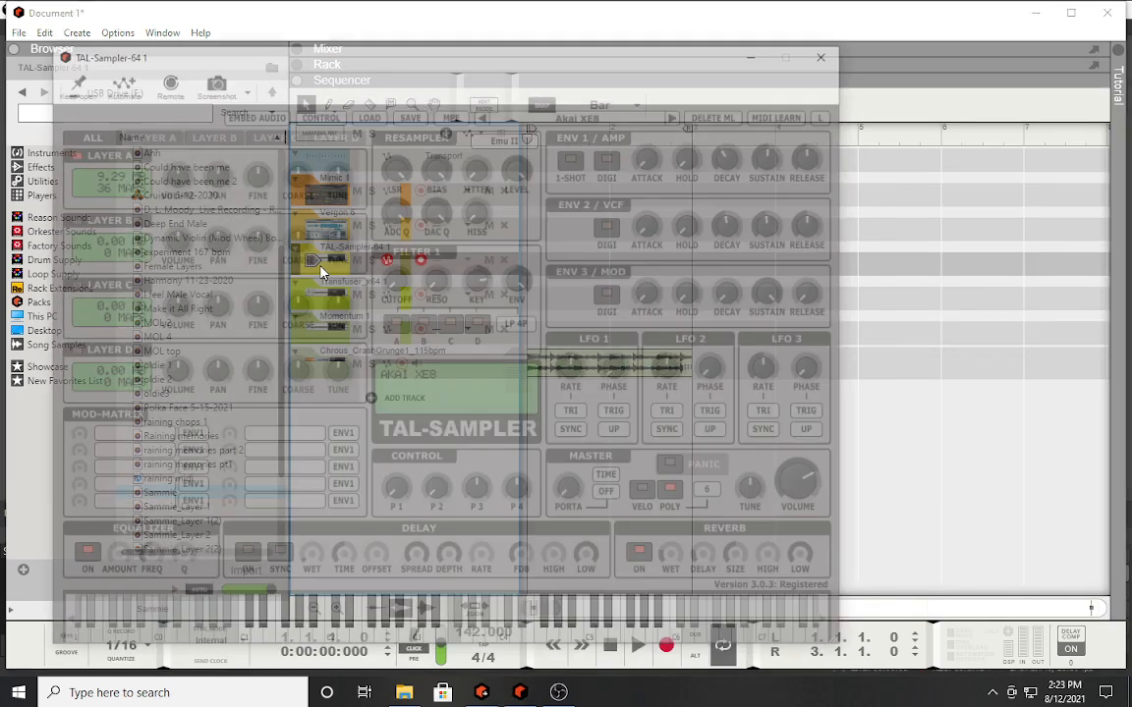
# - View TAL-Sampler's resampler types and the filter types of Filter 1, leaving both as they are, and close its window
pyautogui.click(451, 487)
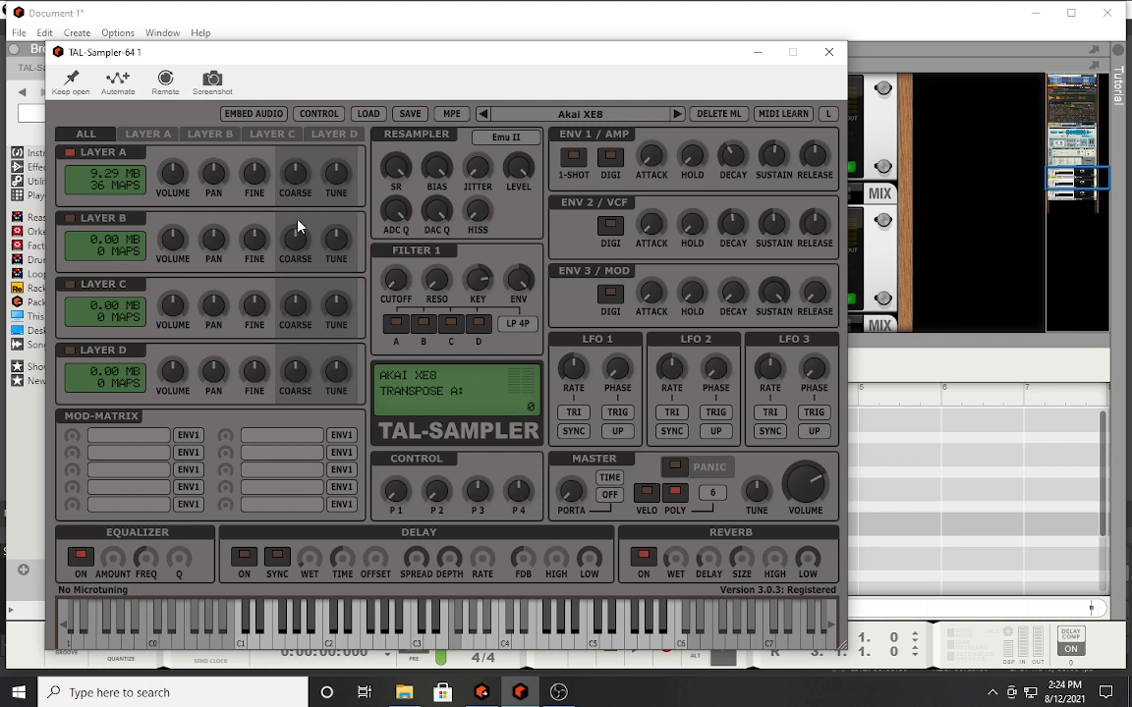
pyautogui.click(491, 140)
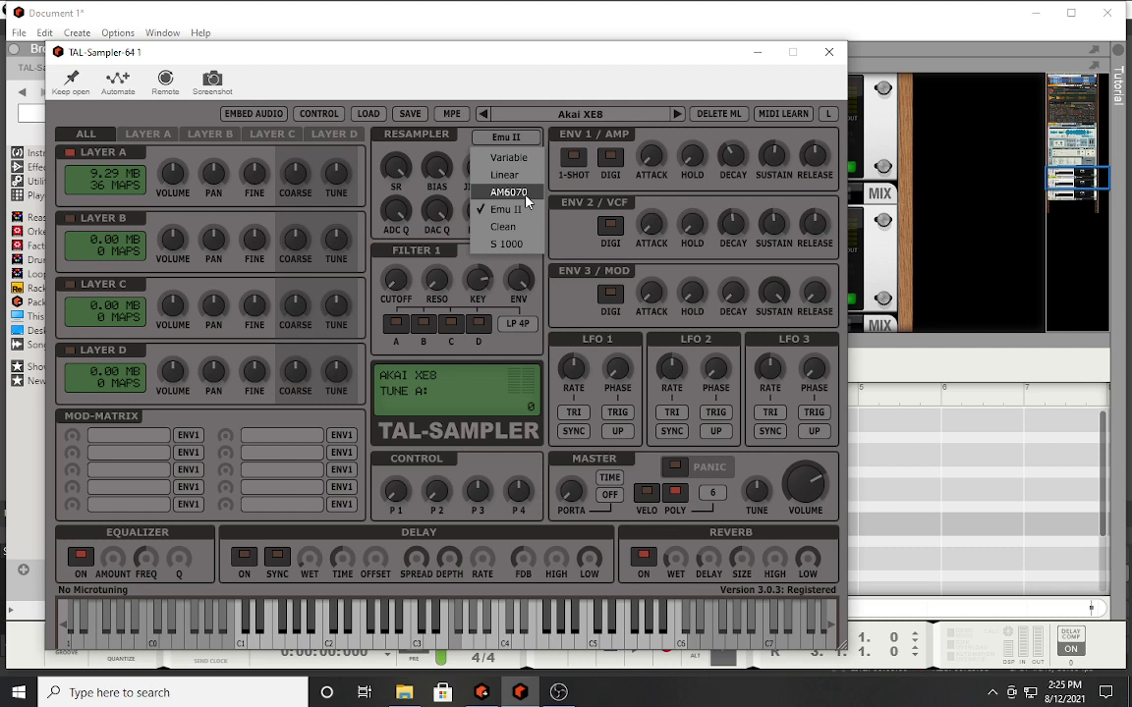
pyautogui.click(570, 336)
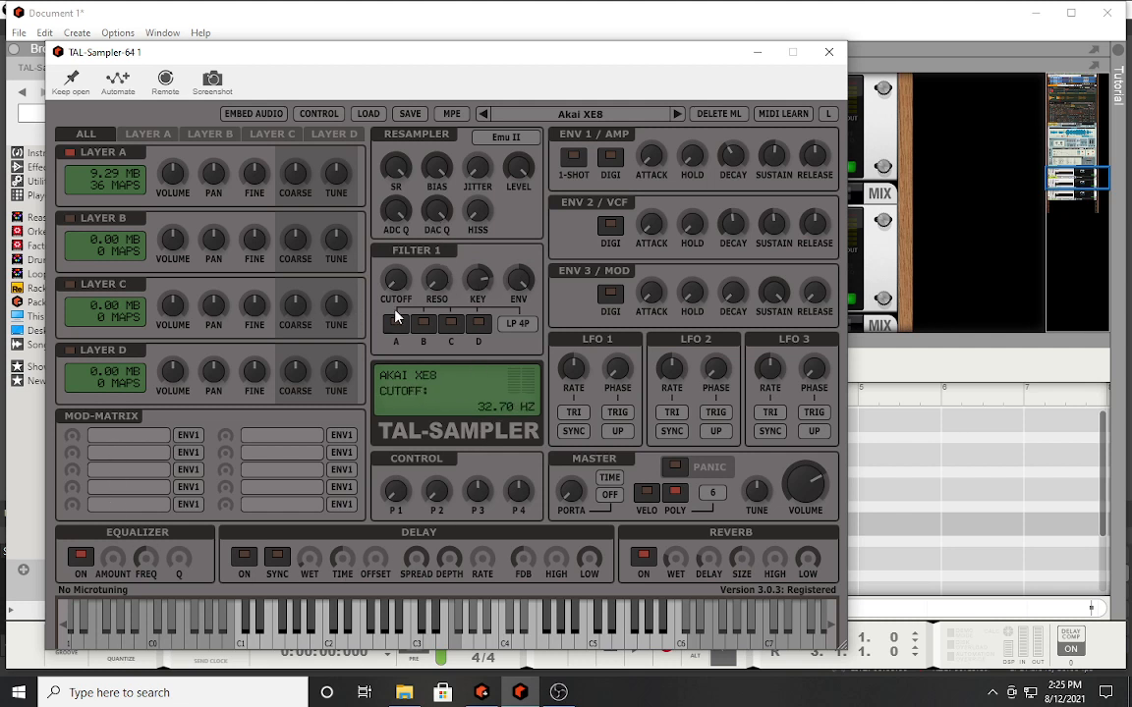
pyautogui.click(521, 325)
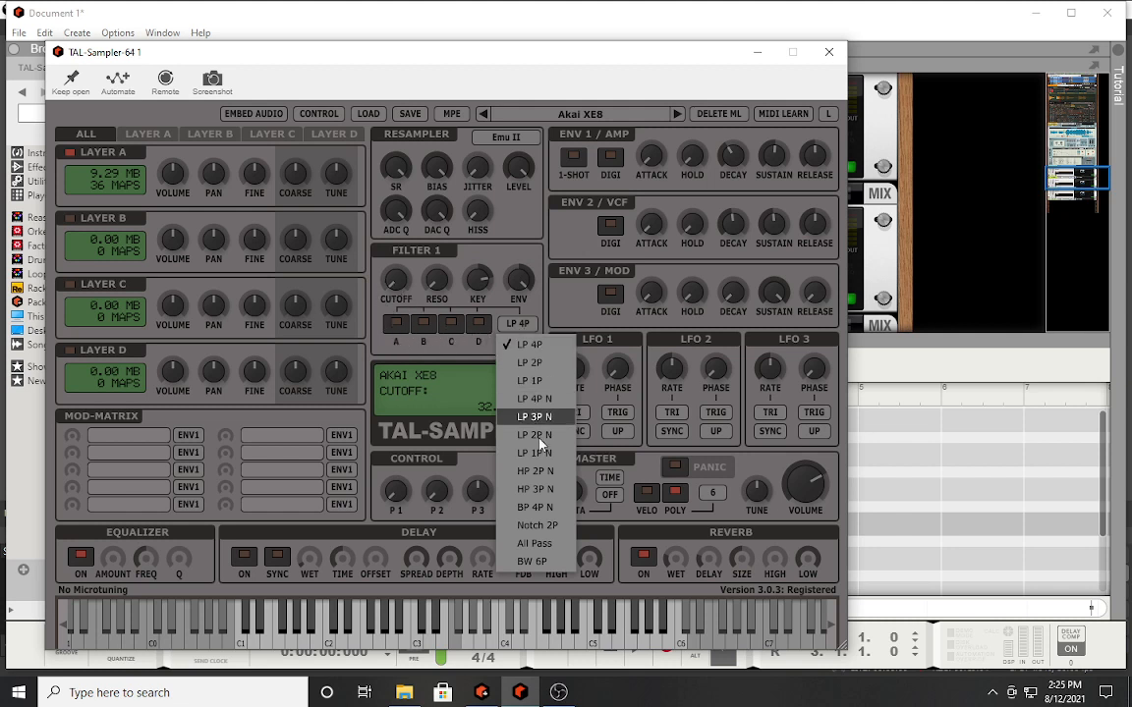
pyautogui.click(537, 306)
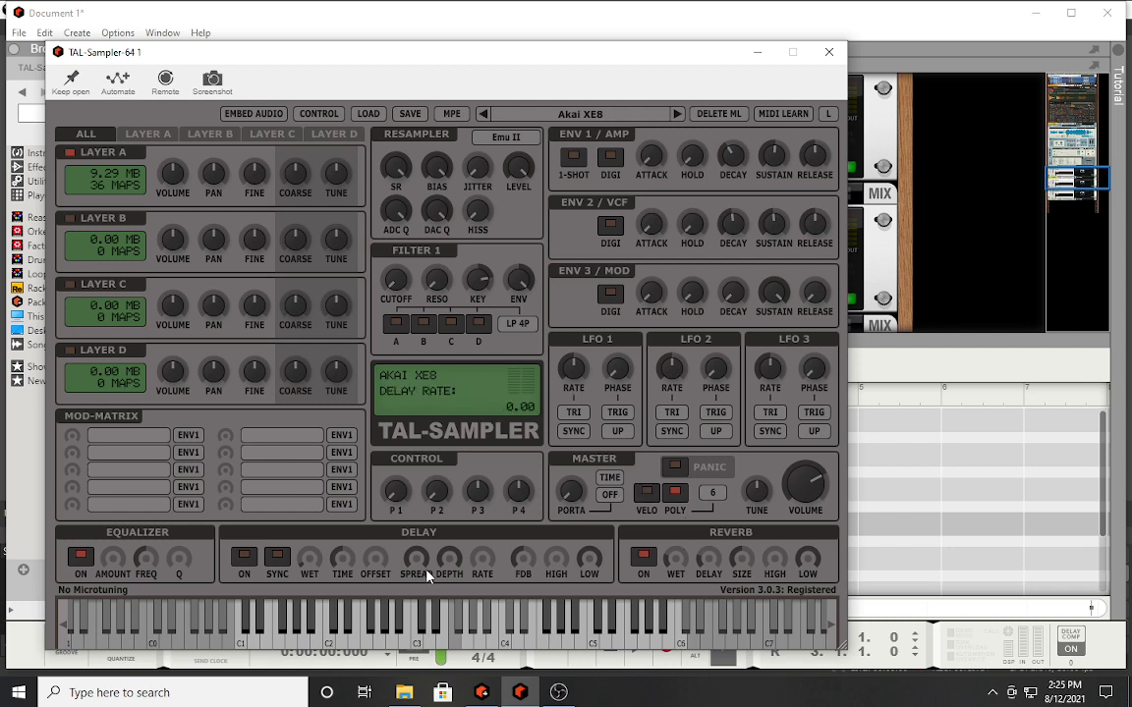
pyautogui.click(840, 61)
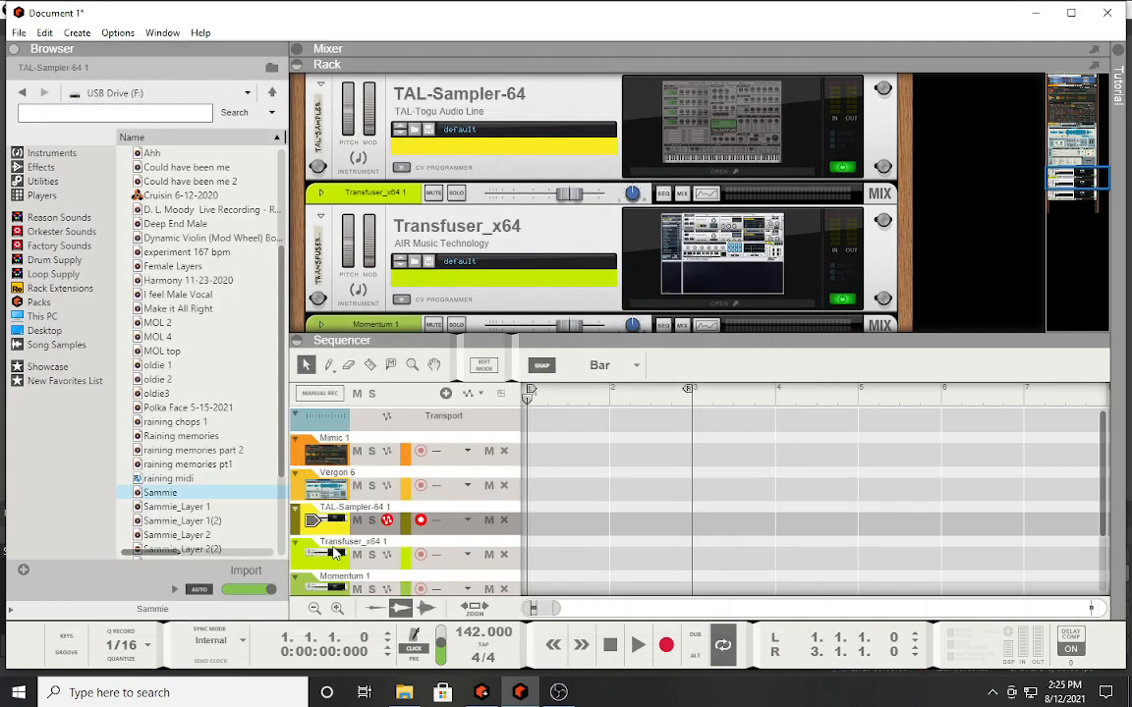
# - Select the Momentum 1 track in the sequencer and open the Momentum plugin window from its rack device
pyautogui.scroll(-3, 335, 553)
pyautogui.click(332, 512)
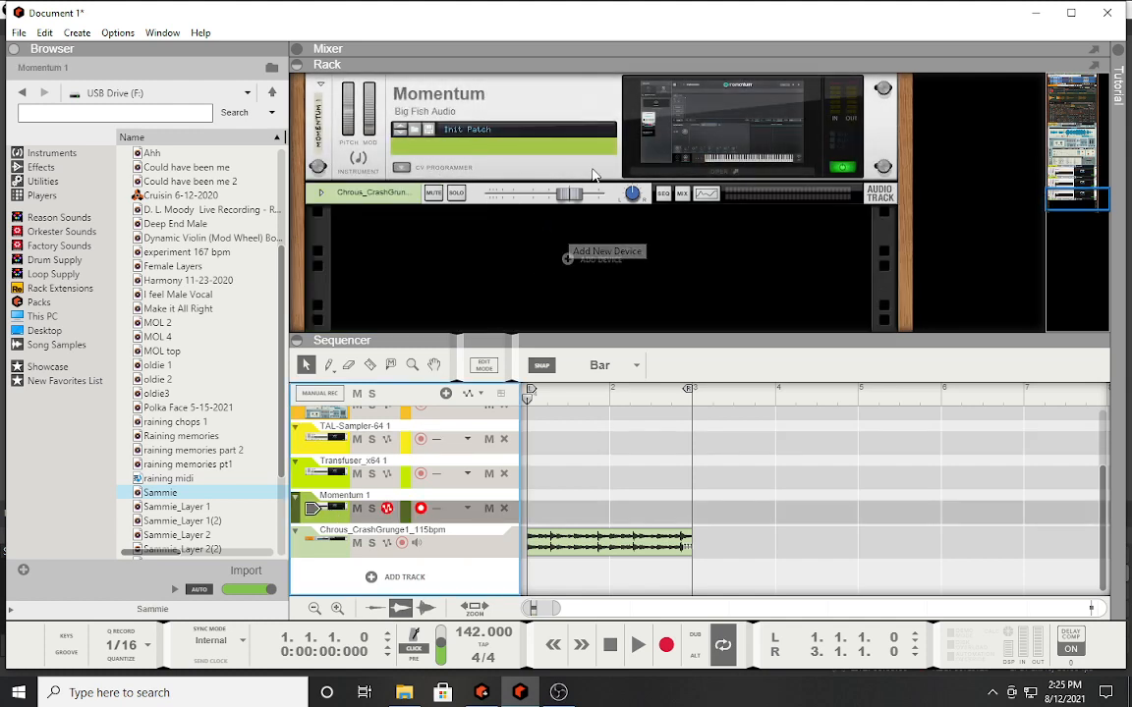
pyautogui.click(651, 154)
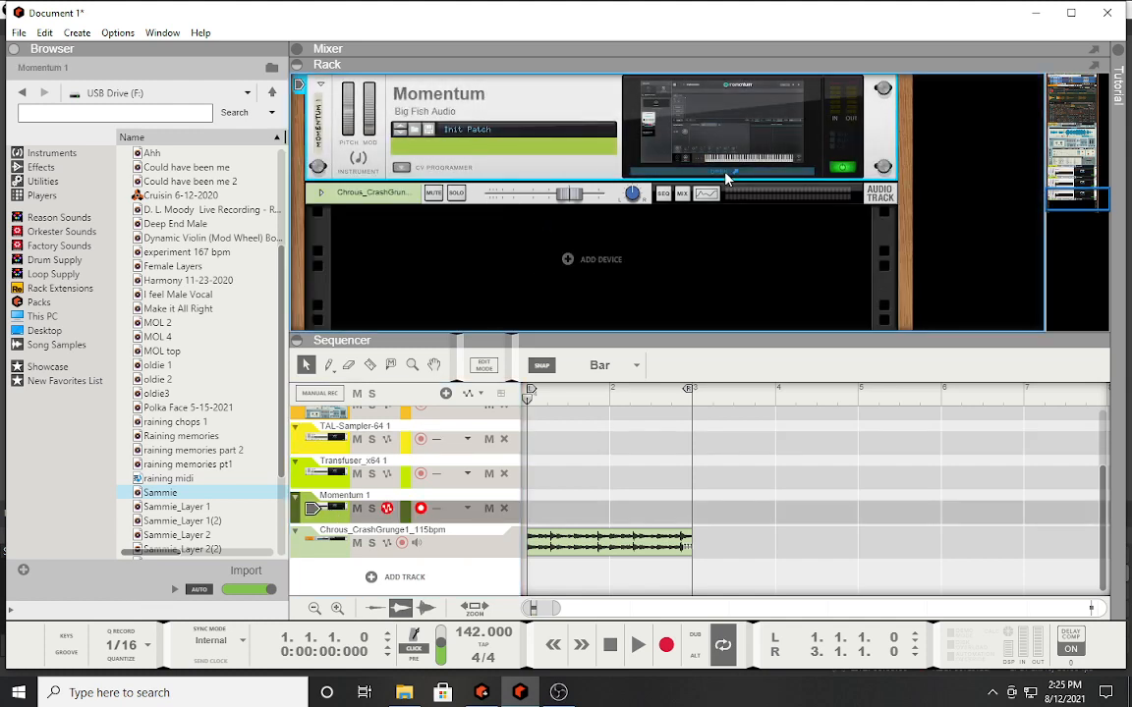
pyautogui.click(727, 173)
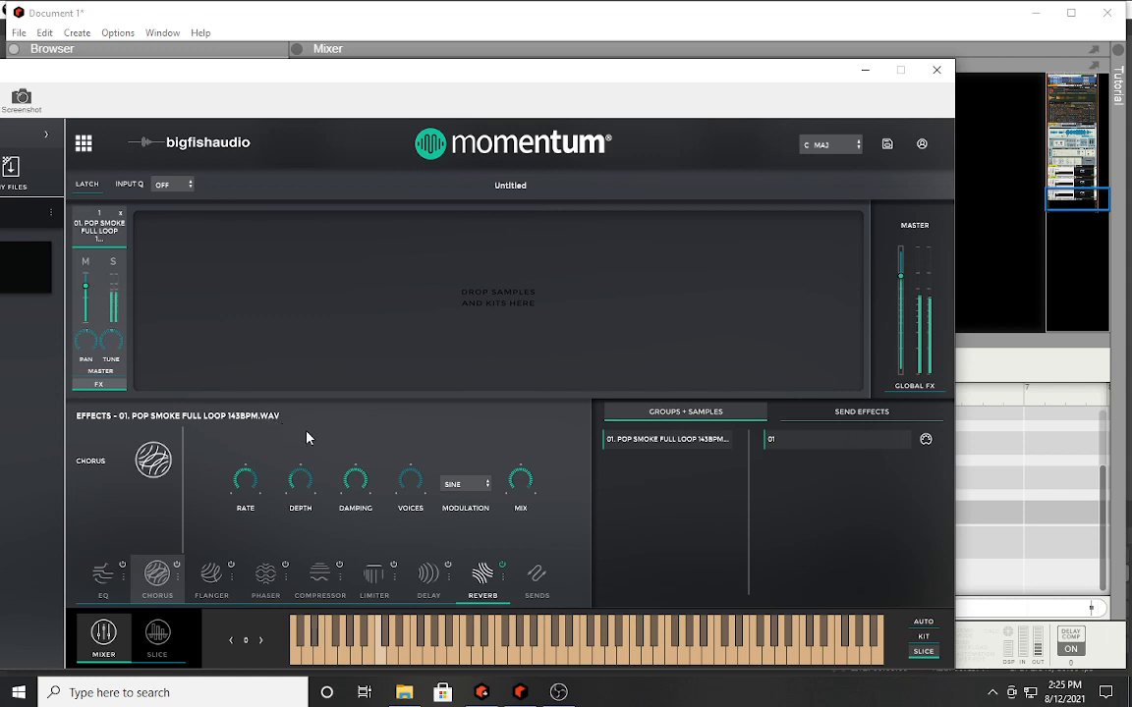
# - Switch off the reverb on the Pop Smoke loop and try out the Flanger effect
pyautogui.click(502, 565)
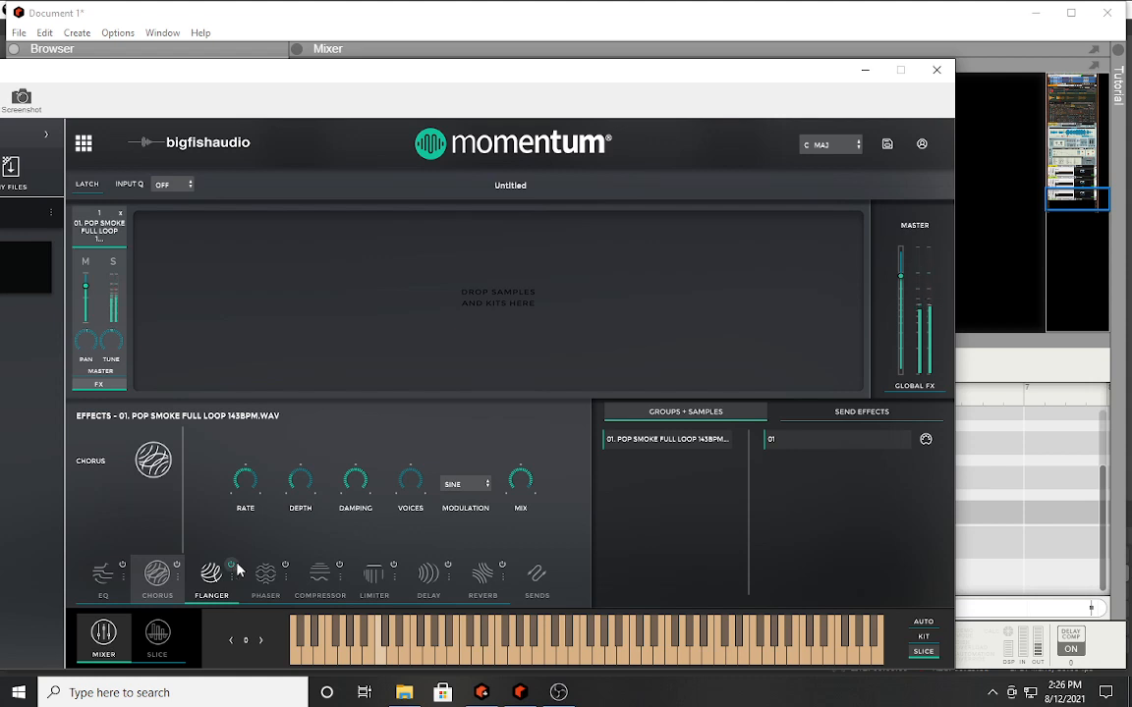
pyautogui.moveTo(521, 487); pyautogui.dragTo(522, 584)
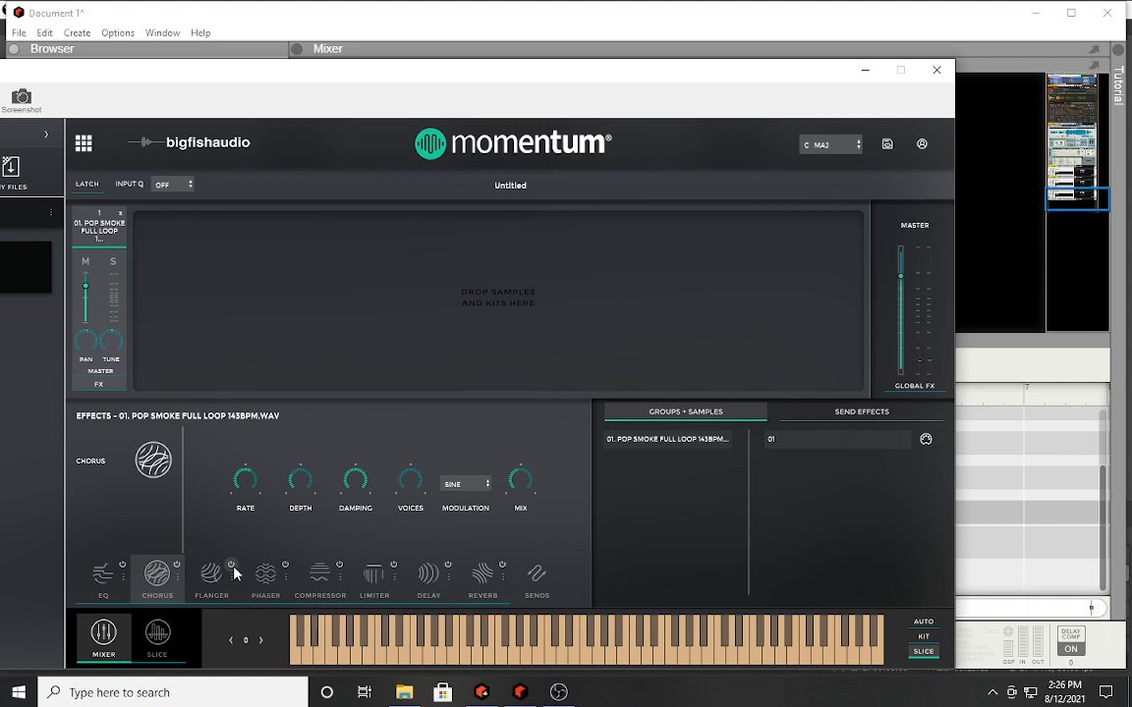
# - Audition the Pop Smoke loop from its key in Momentum's Auto keyboard mode and return to Slice keyboard mode
pyautogui.click(926, 636)
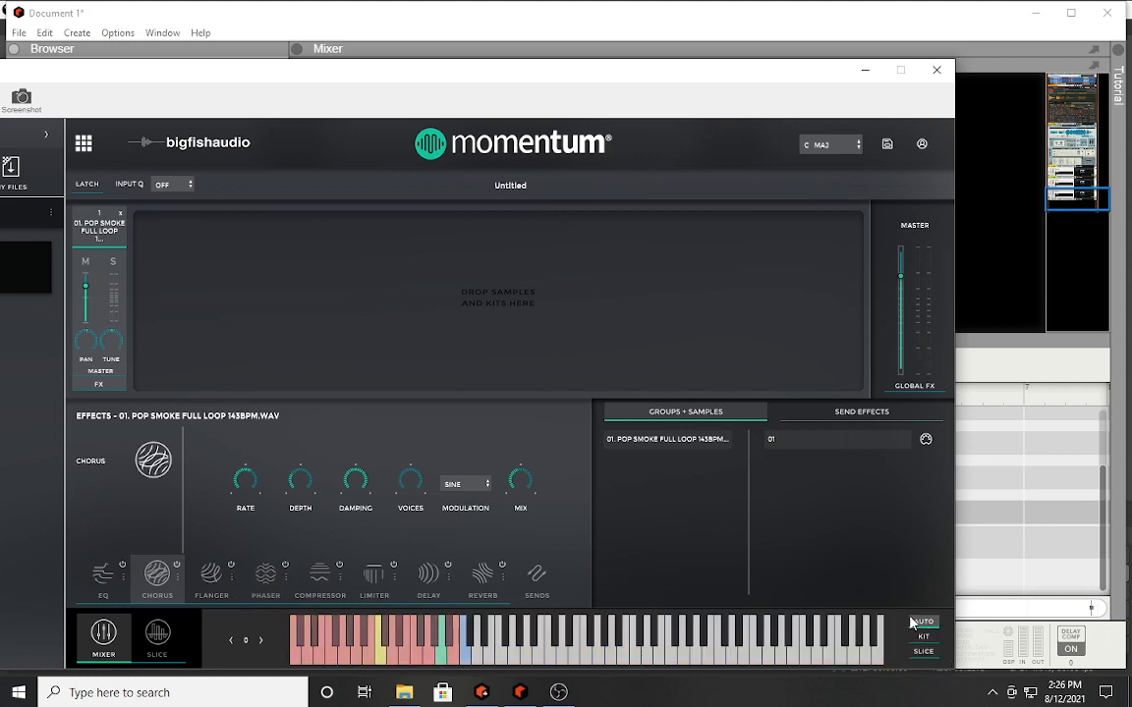
pyautogui.click(461, 648)
pyautogui.click(461, 648)
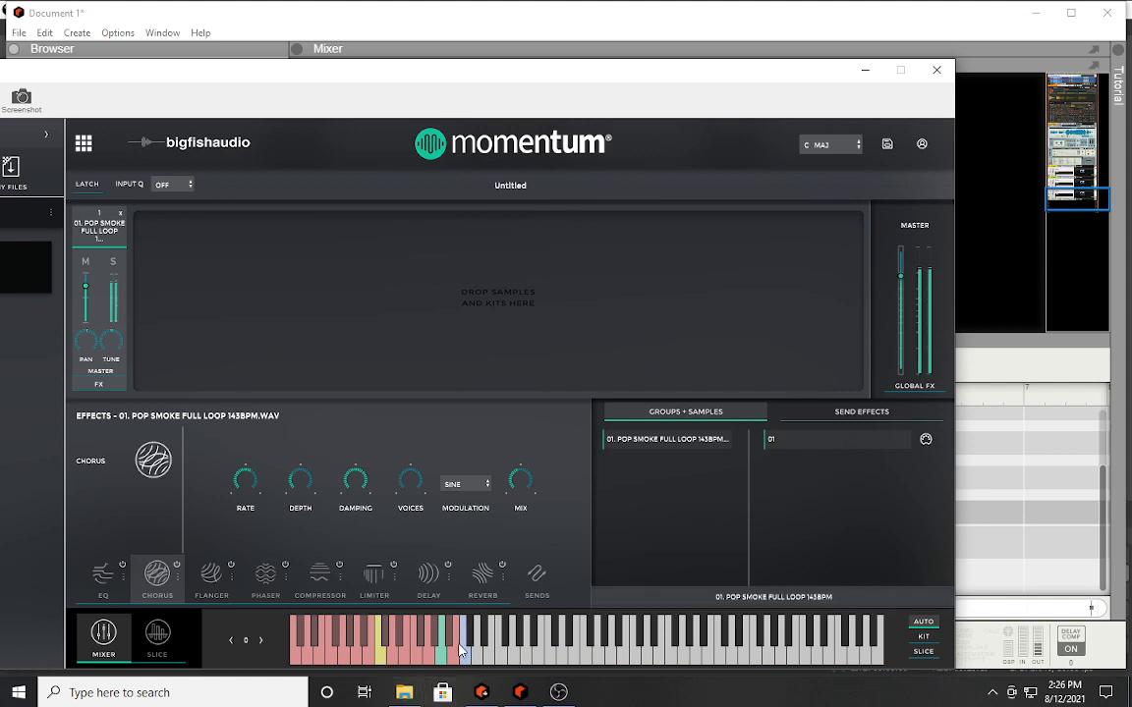
pyautogui.click(920, 654)
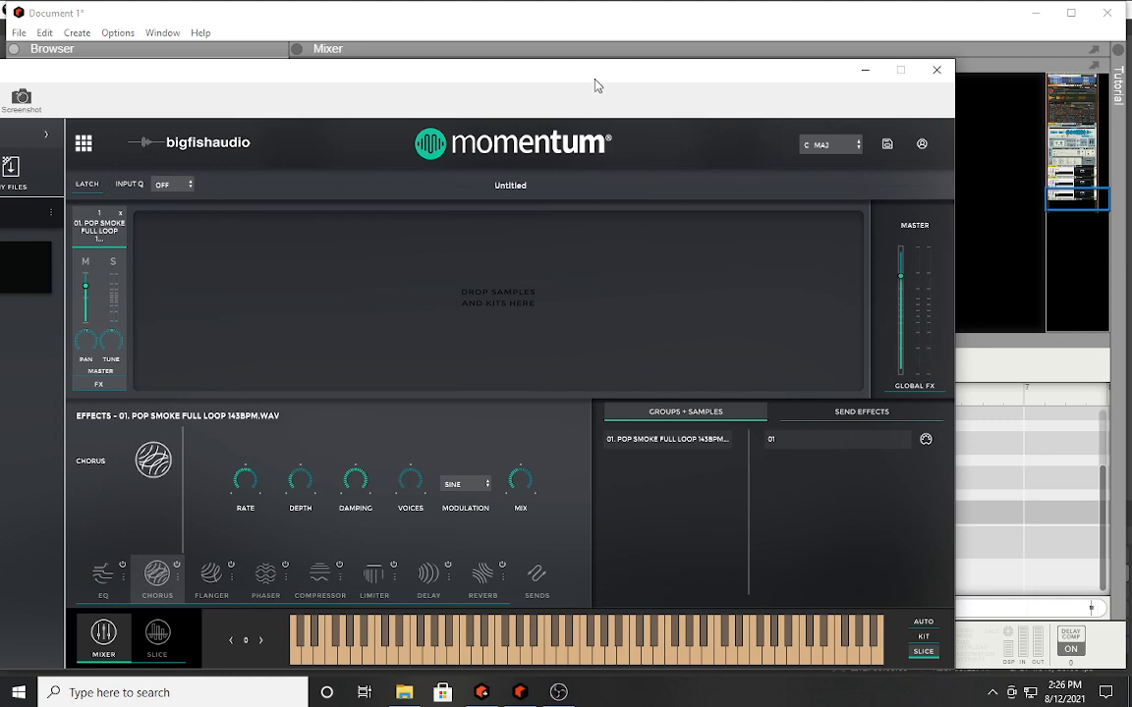
# - Reposition the Momentum window, collapse its browser and show the loop's slice editor
pyautogui.moveTo(600, 79); pyautogui.dragTo(795, 75)
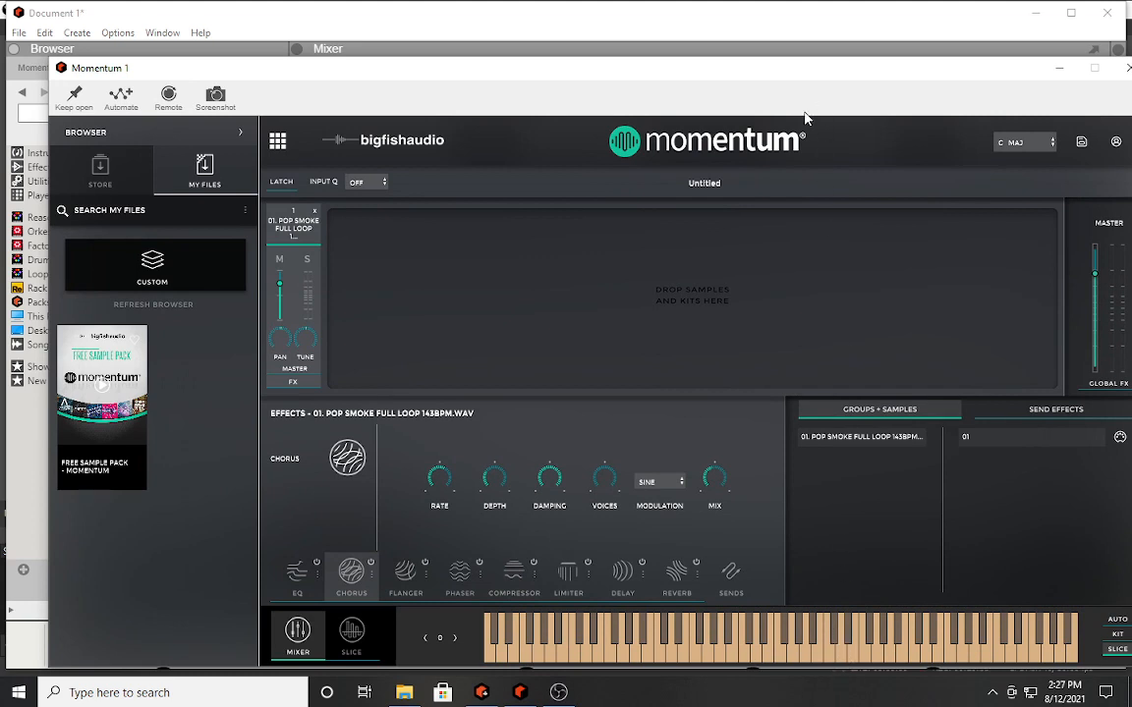
pyautogui.click(241, 131)
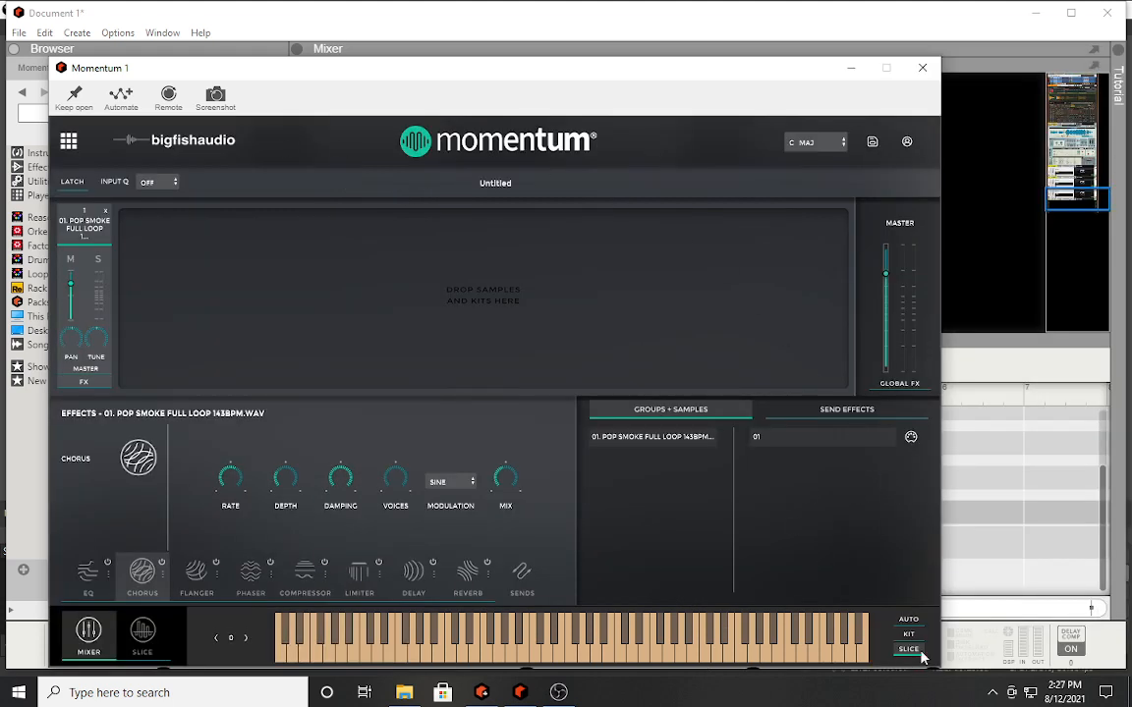
pyautogui.click(145, 643)
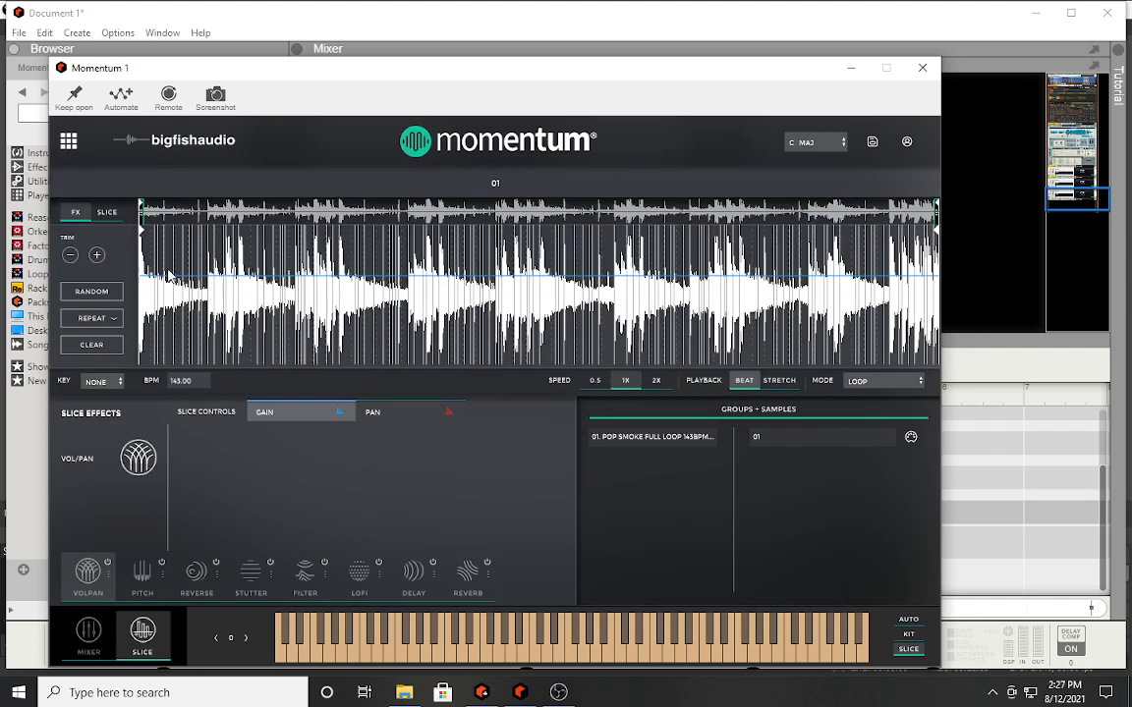
# - Set the loop's playback to Stretch, try the Backwards and Boomerang modes, and set the mode to Shot
pyautogui.click(778, 383)
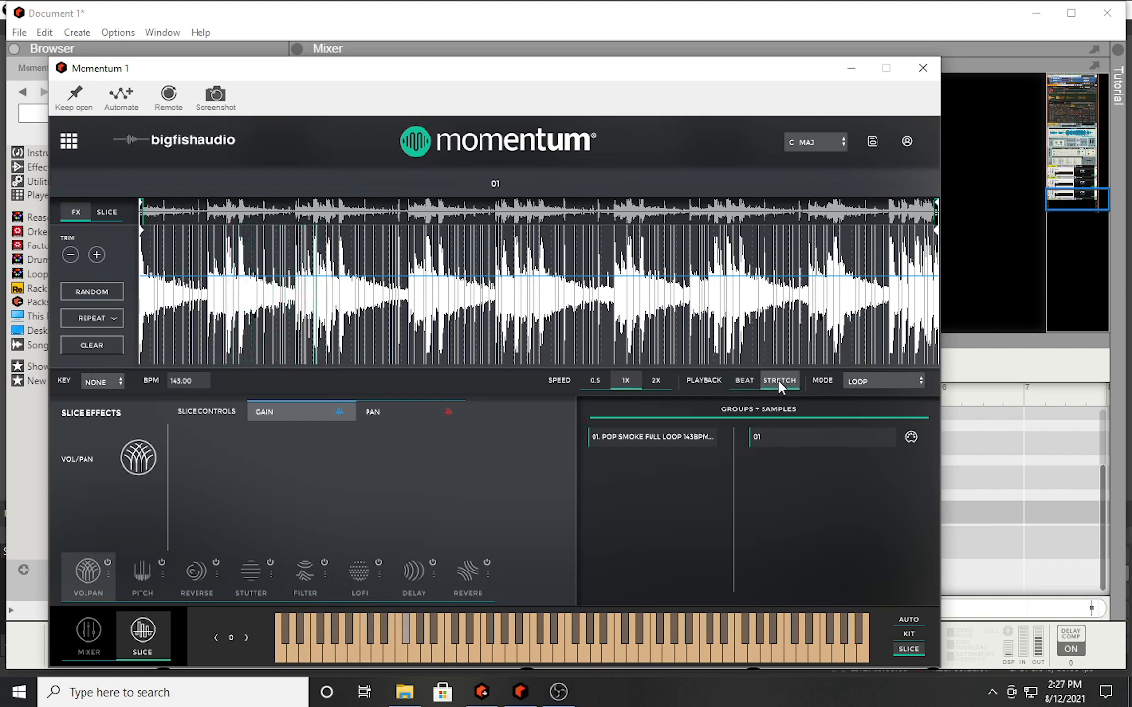
pyautogui.click(871, 393)
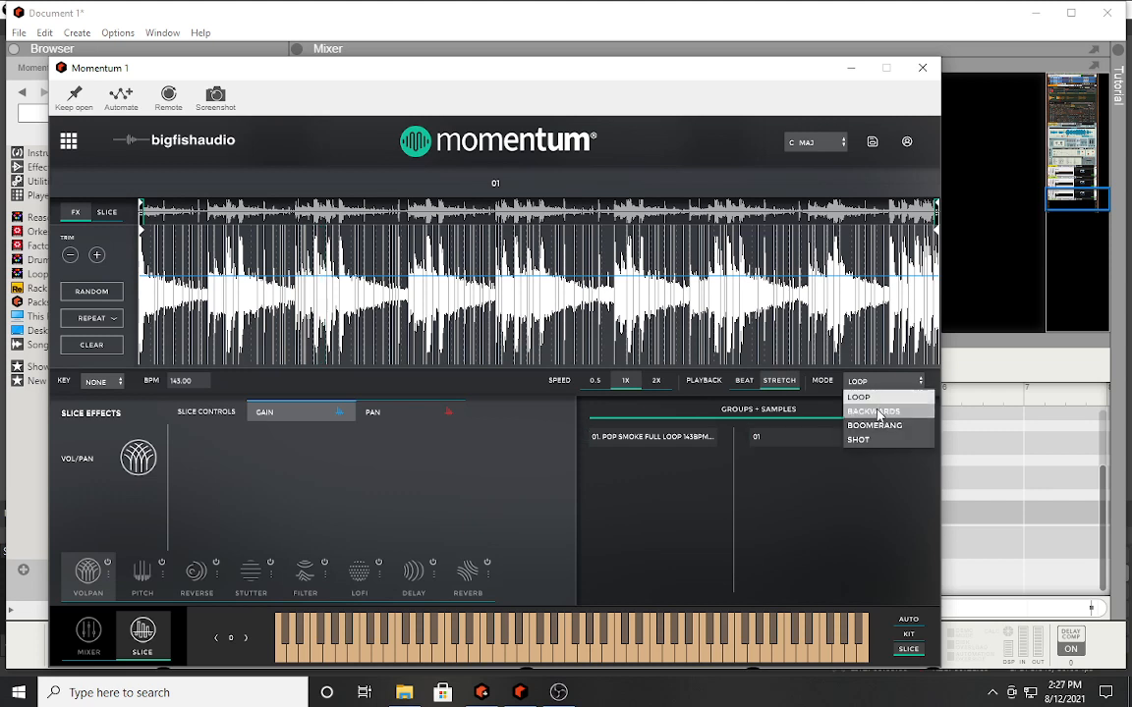
pyautogui.click(877, 413)
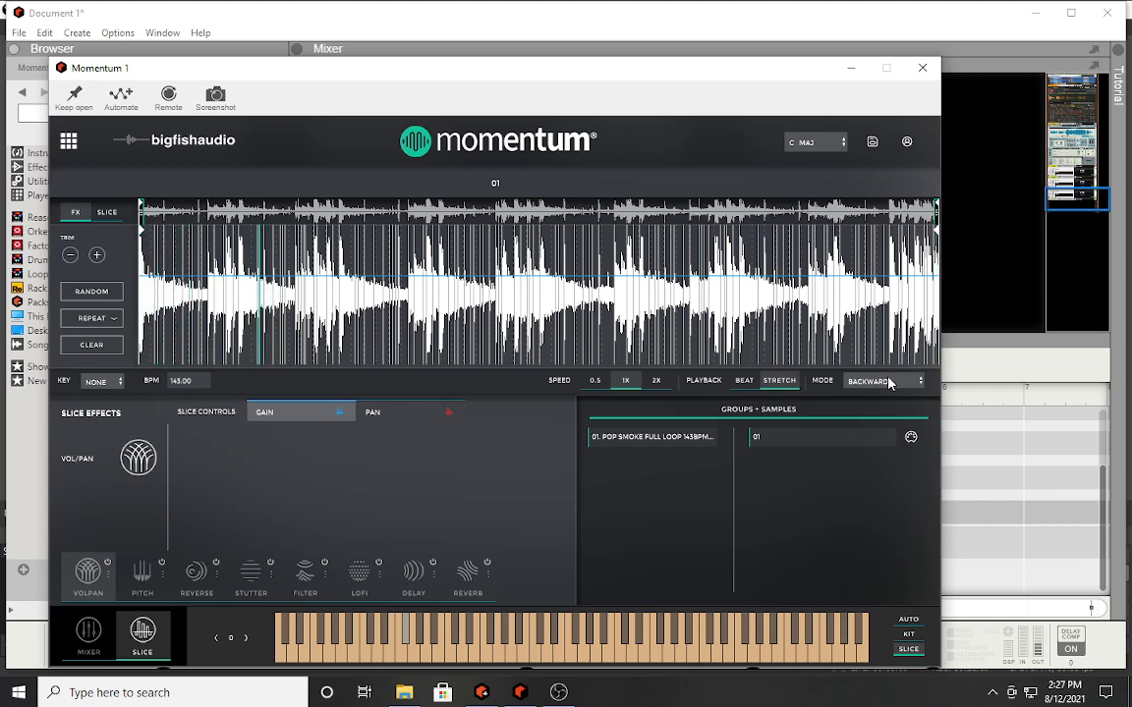
pyautogui.click(889, 382)
pyautogui.click(877, 425)
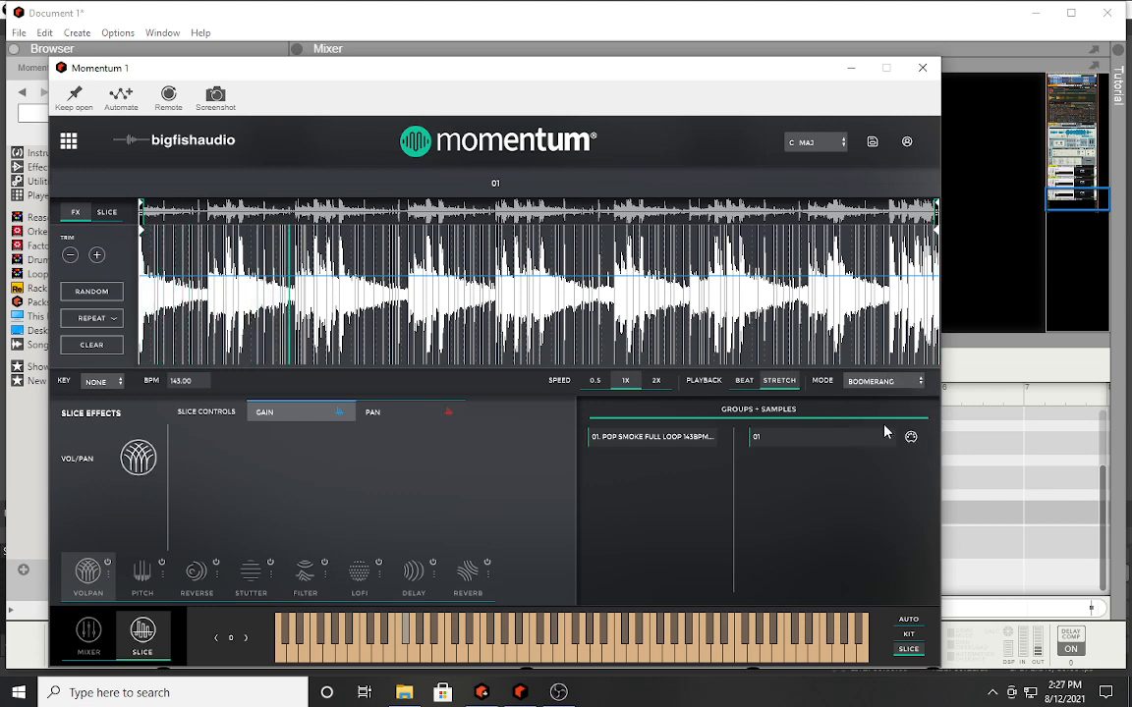
pyautogui.click(884, 382)
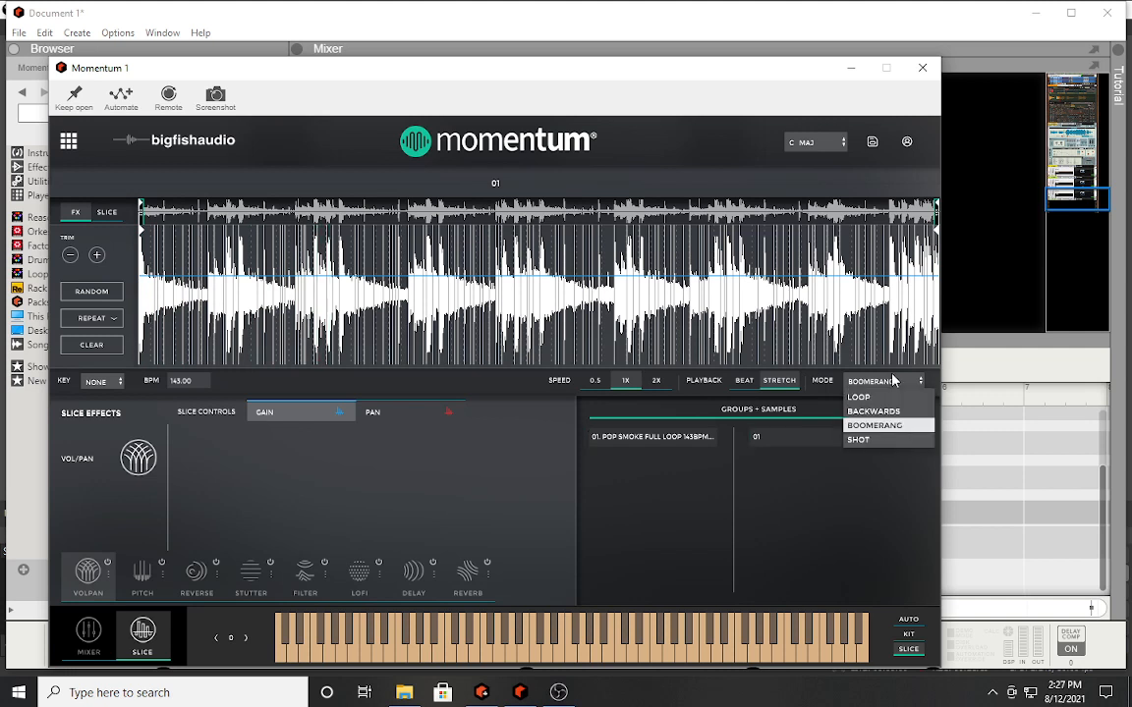
pyautogui.click(872, 448)
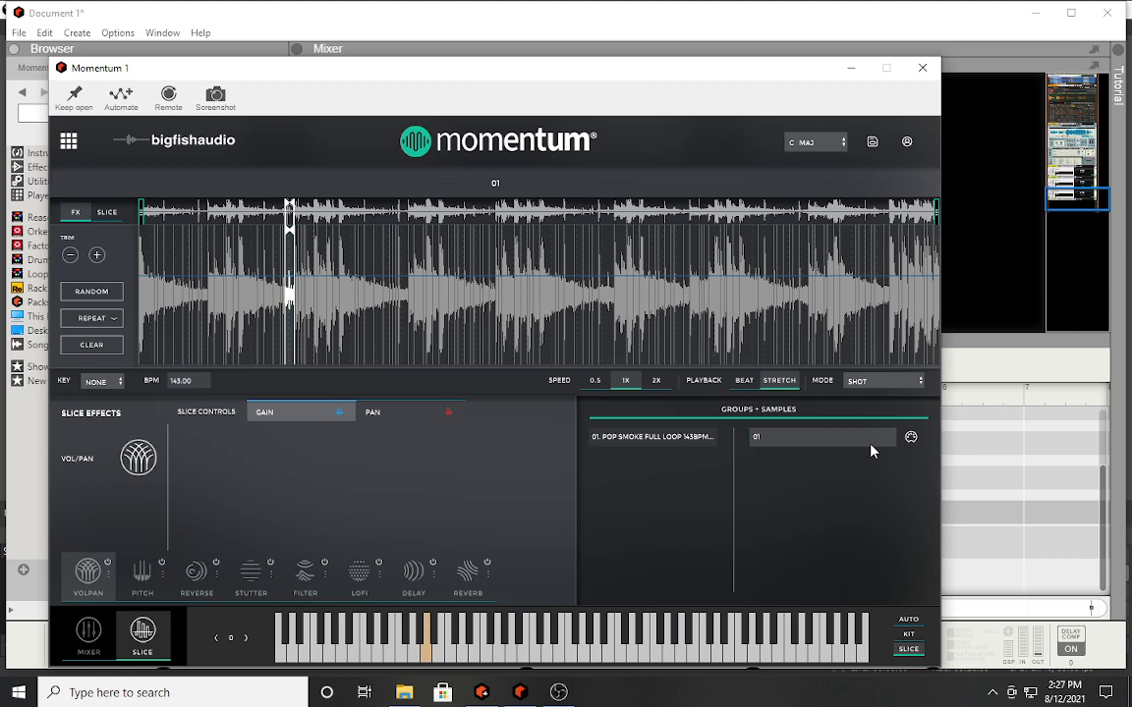
# - Try the 2X playback speed on the loop and set its speed to 0.5, leaving the BPM unchanged
pyautogui.click(658, 382)
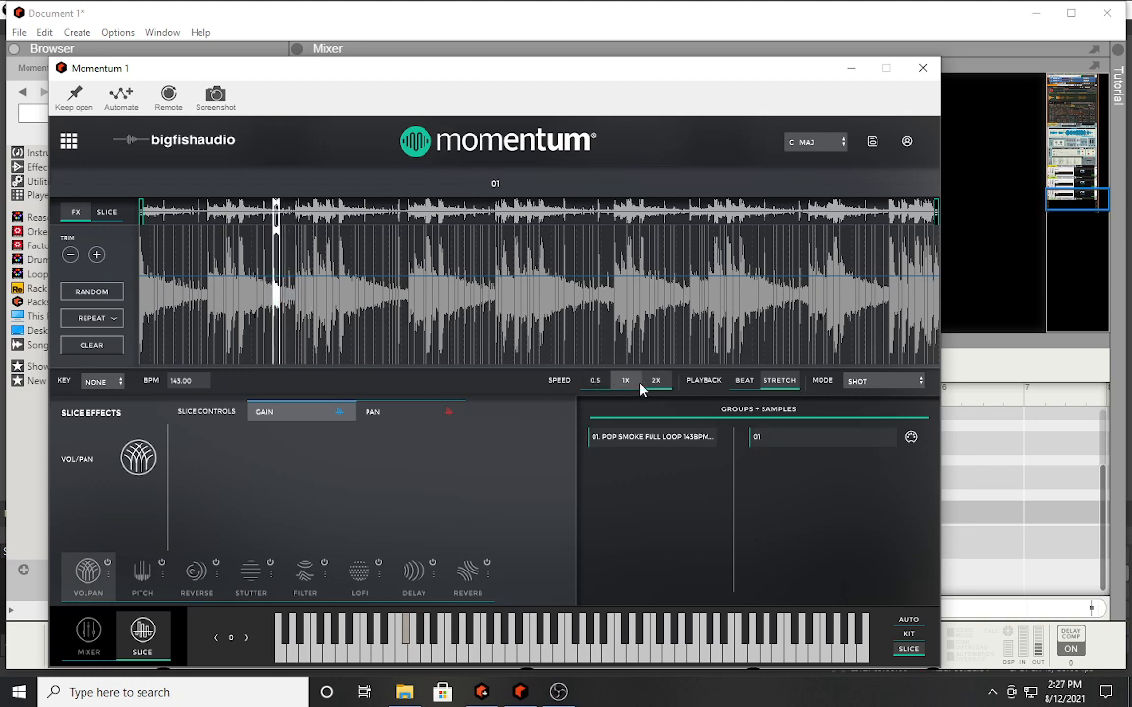
pyautogui.click(596, 383)
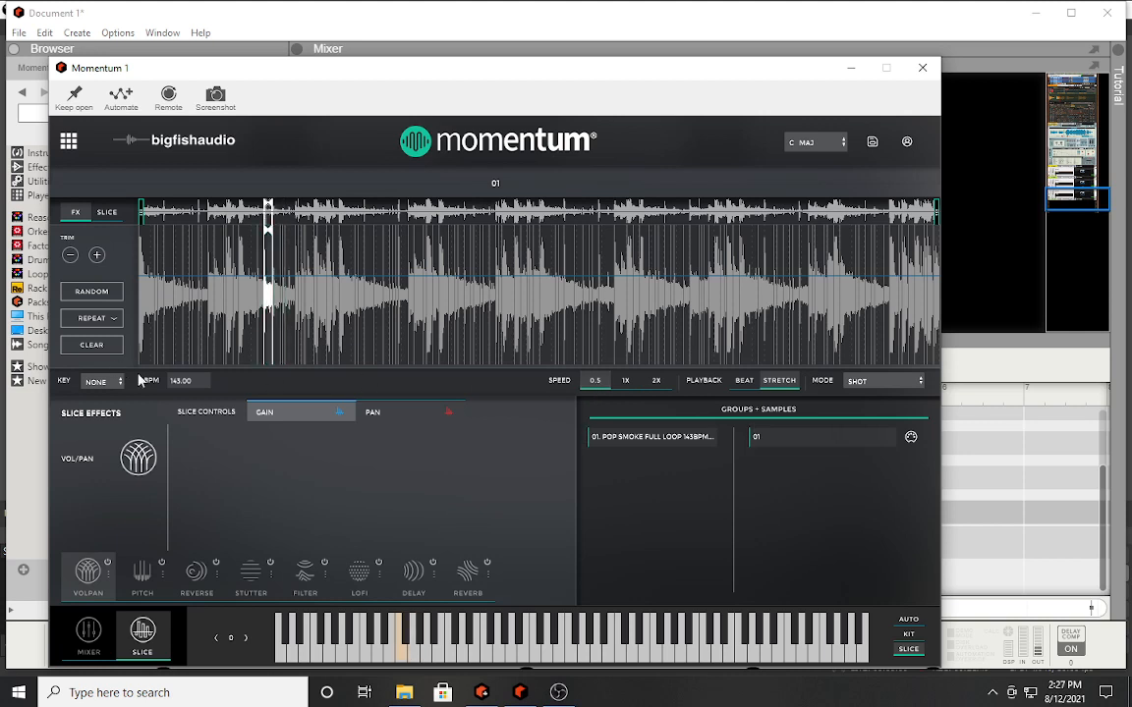
pyautogui.click(198, 381)
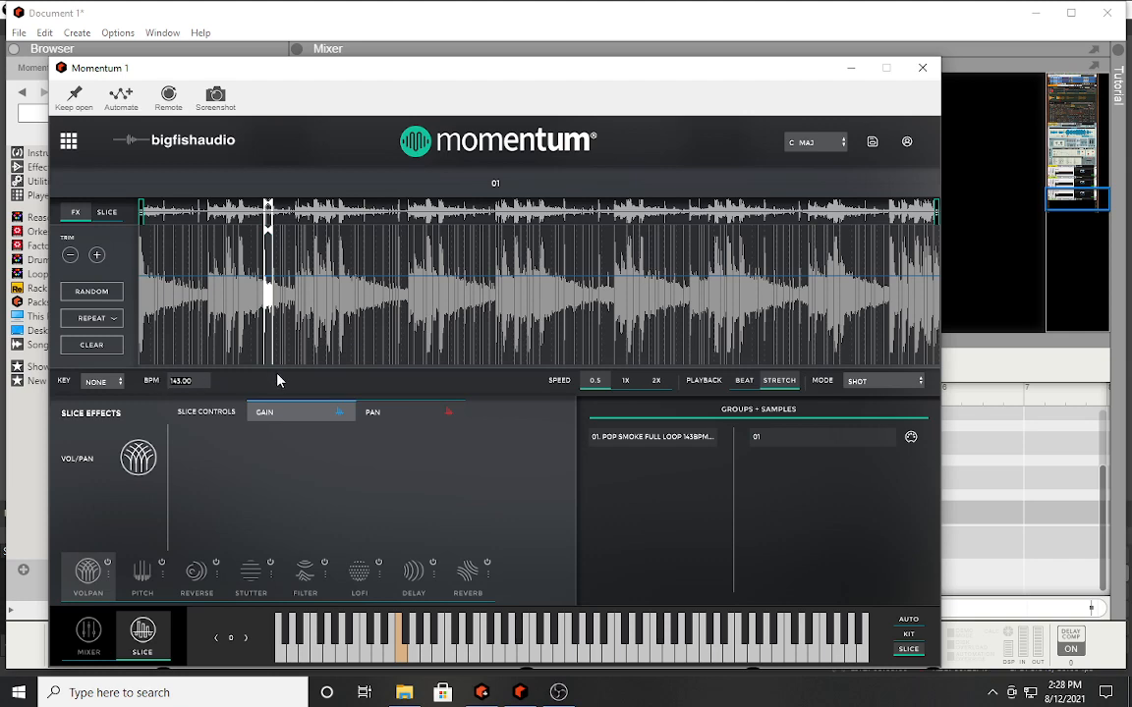
# - Minimize Momentum, set the song tempo to 120 BPM, and reopen the Momentum window
pyautogui.click(851, 68)
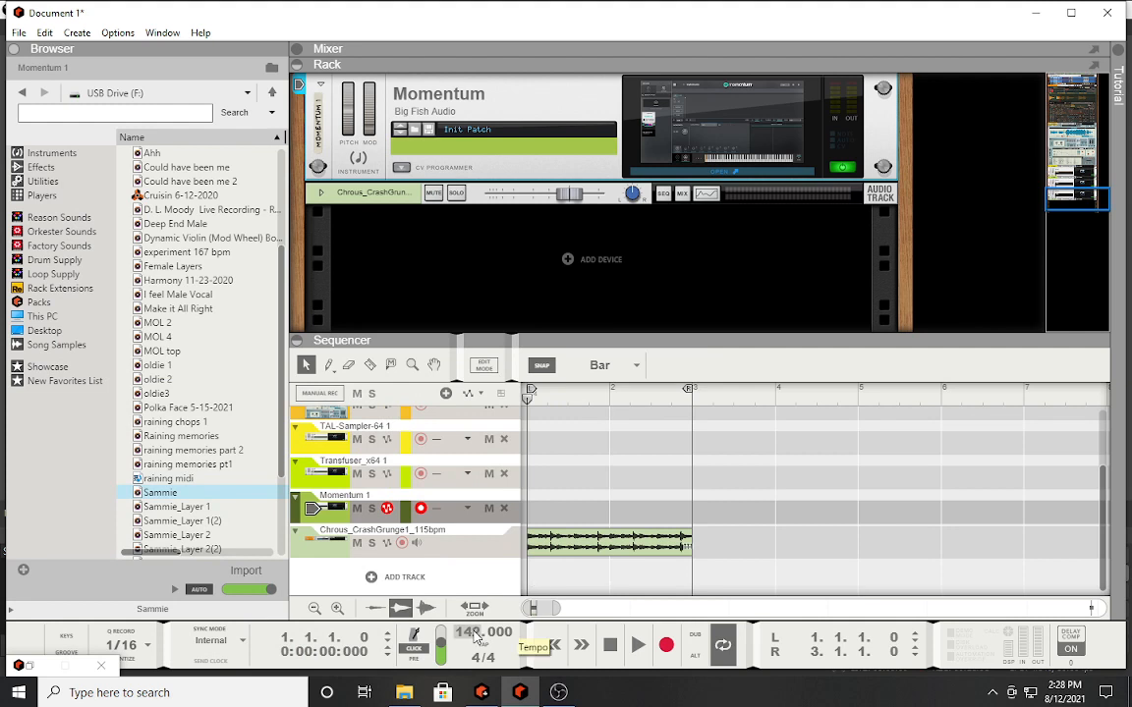
pyautogui.moveTo(471, 635); pyautogui.dragTo(460, 706)
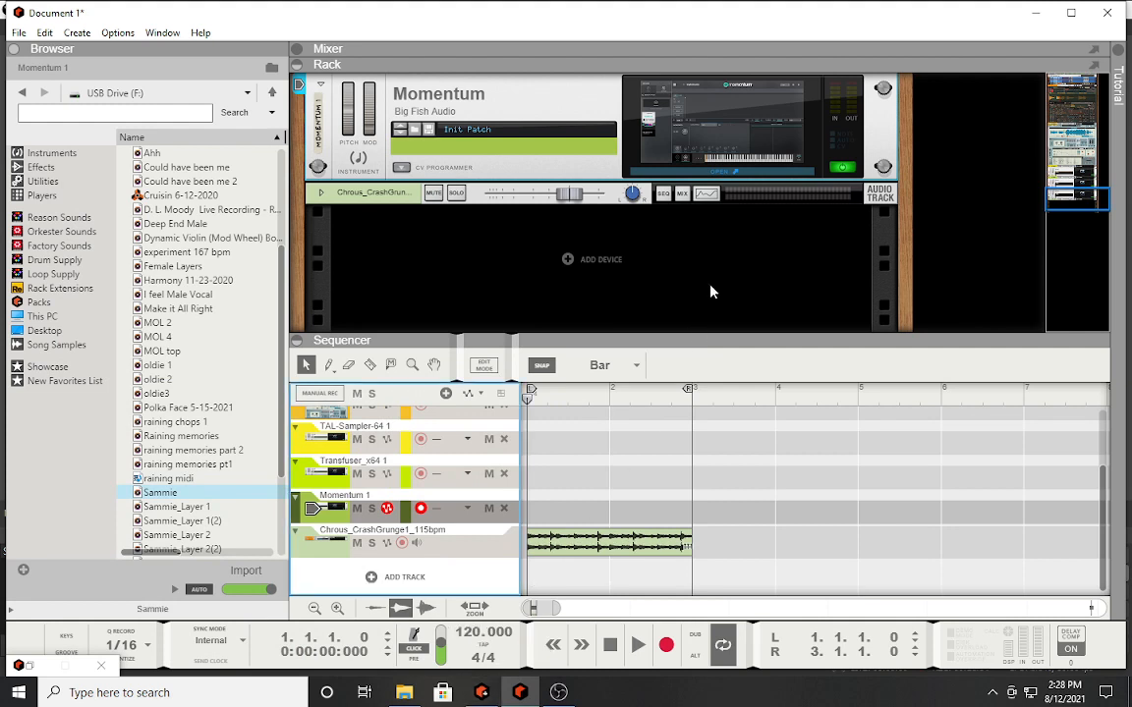
pyautogui.click(717, 166)
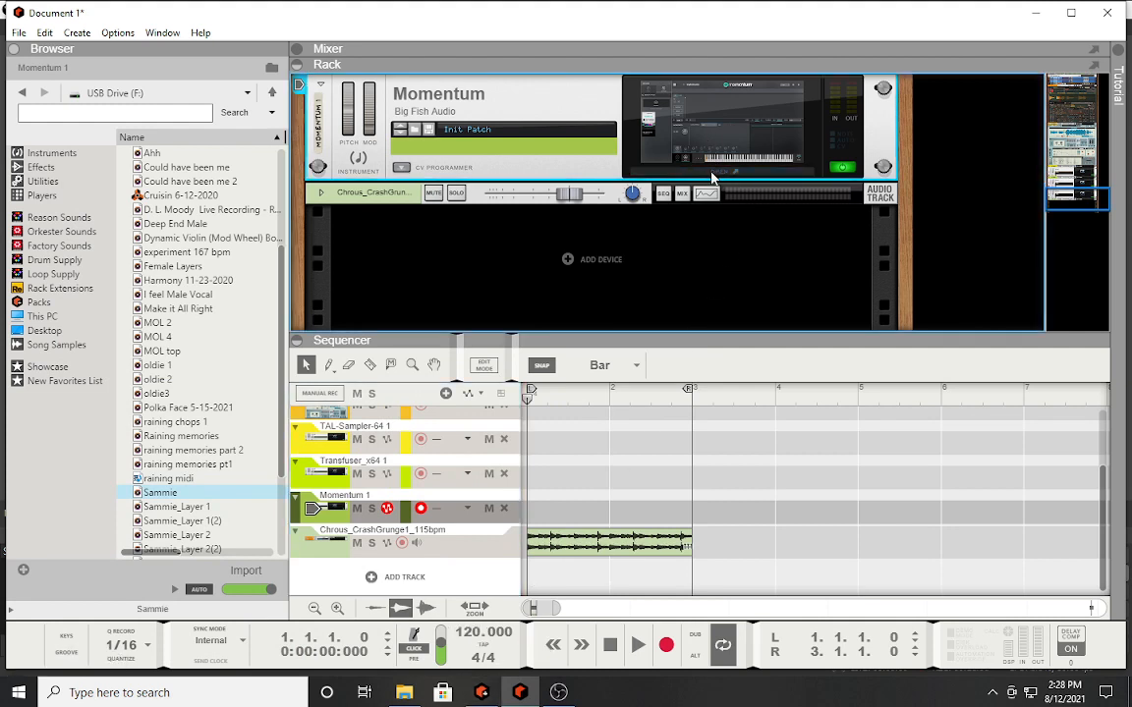
pyautogui.click(713, 174)
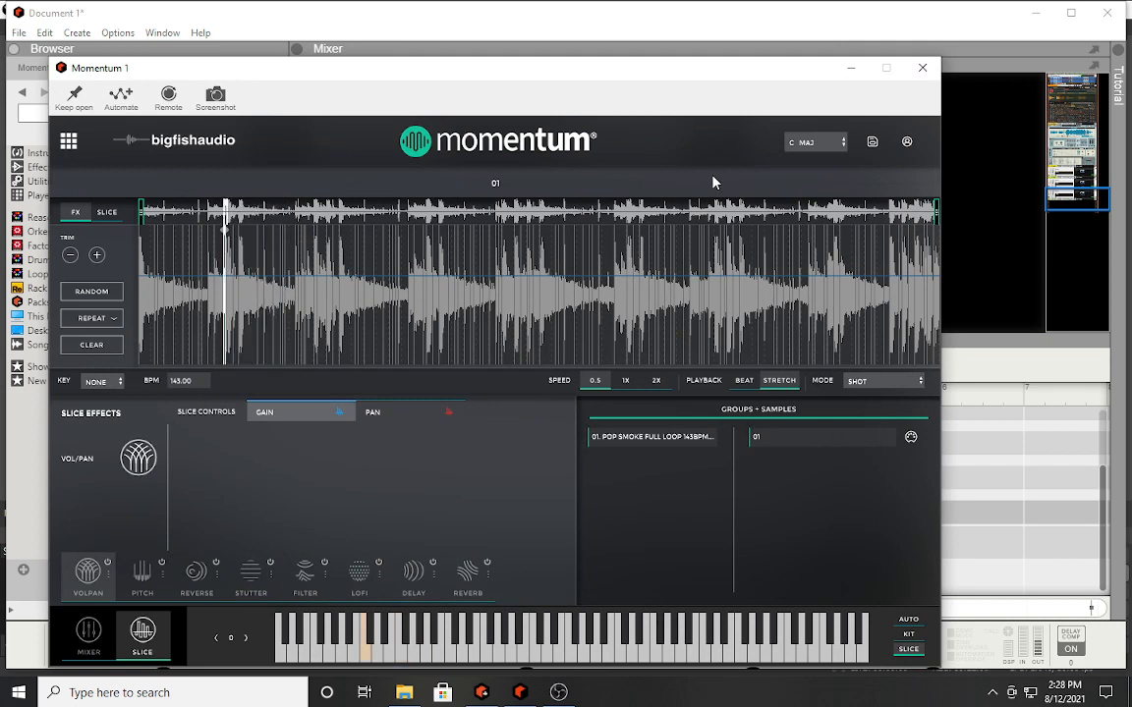
# - Apply the First 3 slices repeat option to the slice gain and randomize the gain of the slices
pyautogui.click(107, 317)
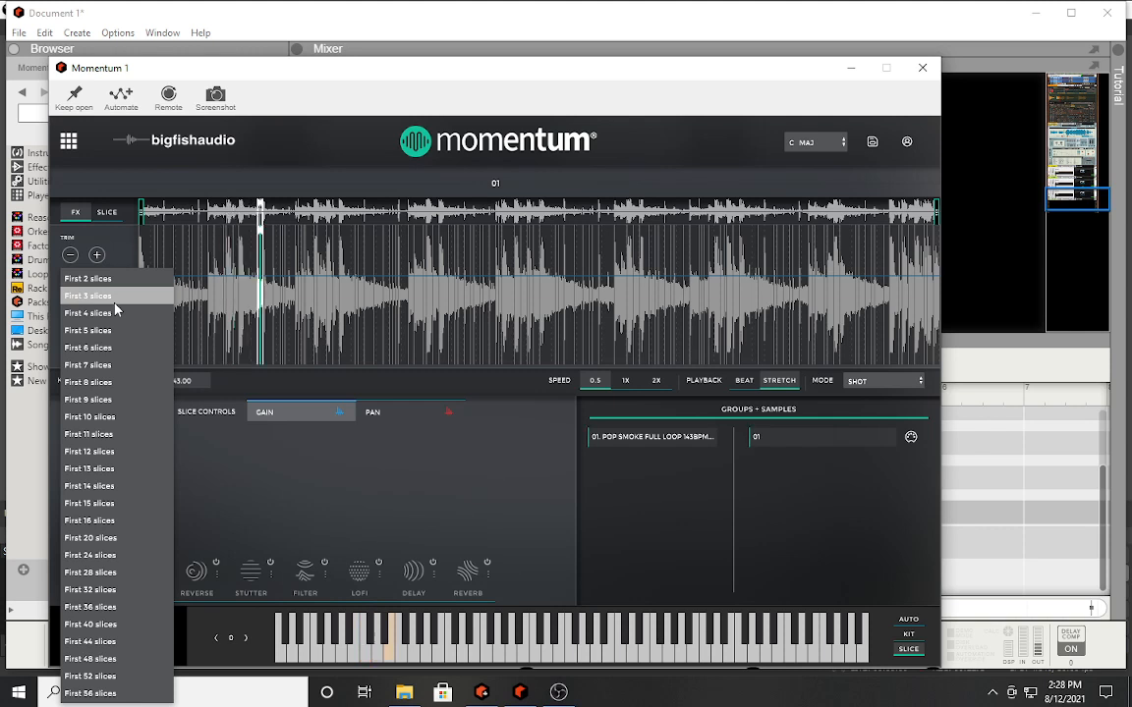
pyautogui.click(115, 302)
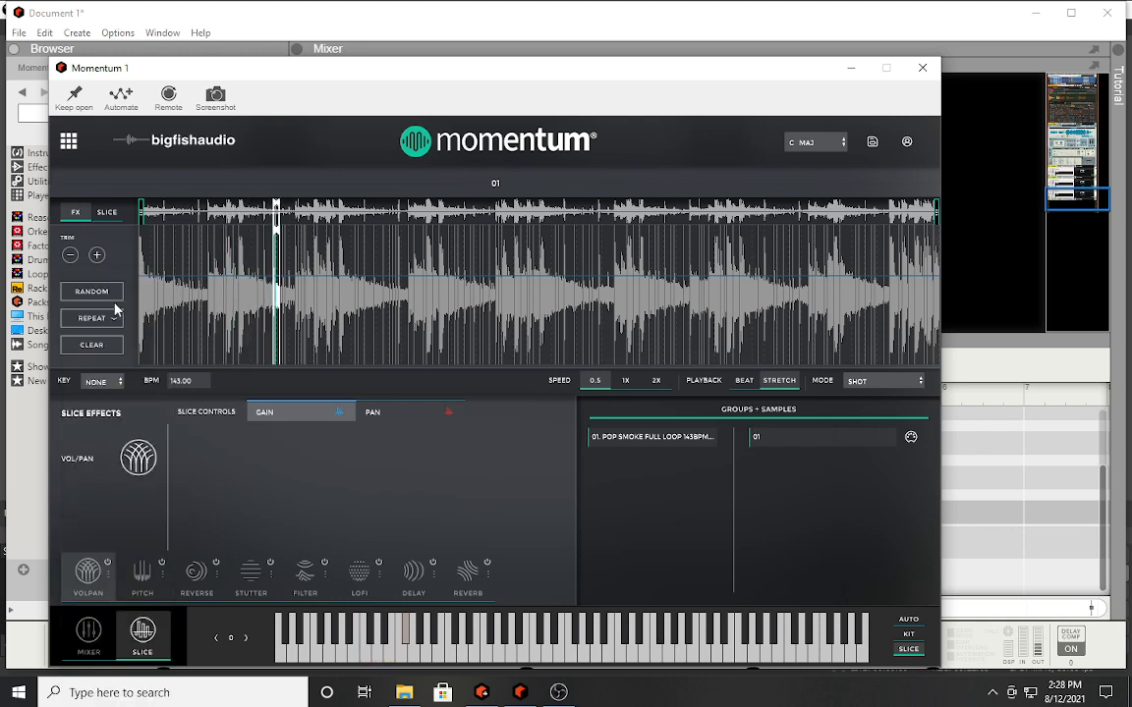
pyautogui.click(110, 292)
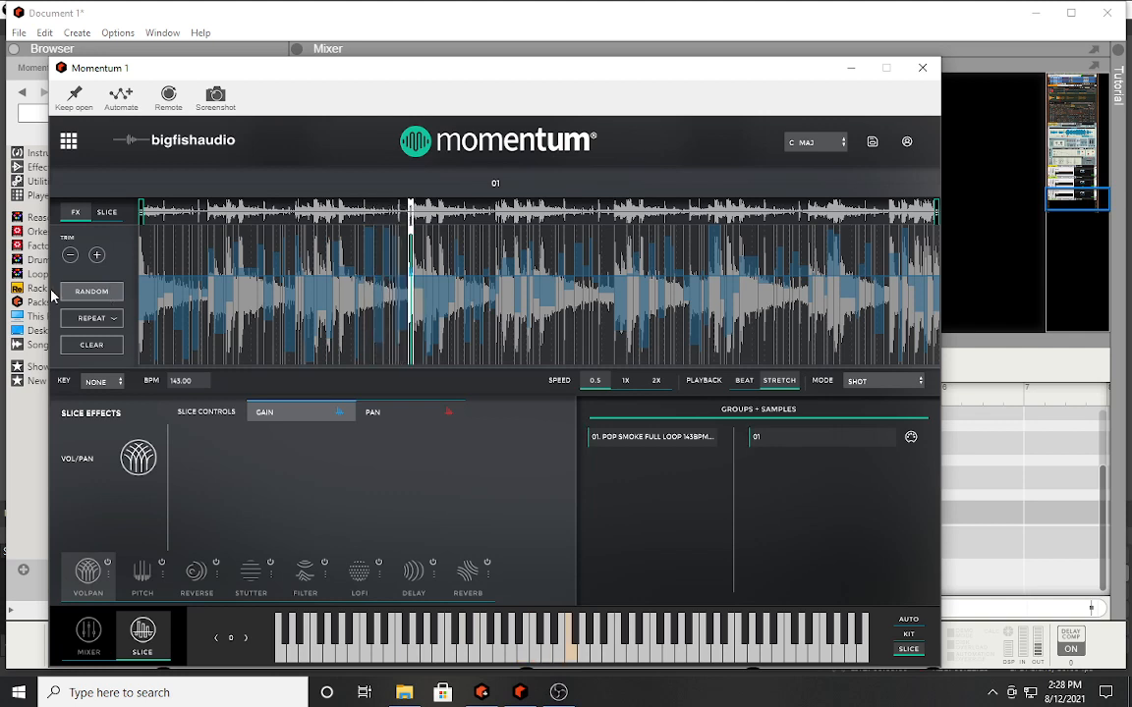
# - Show the loop's slice grid view in Momentum and minimize the plugin window
pyautogui.click(110, 216)
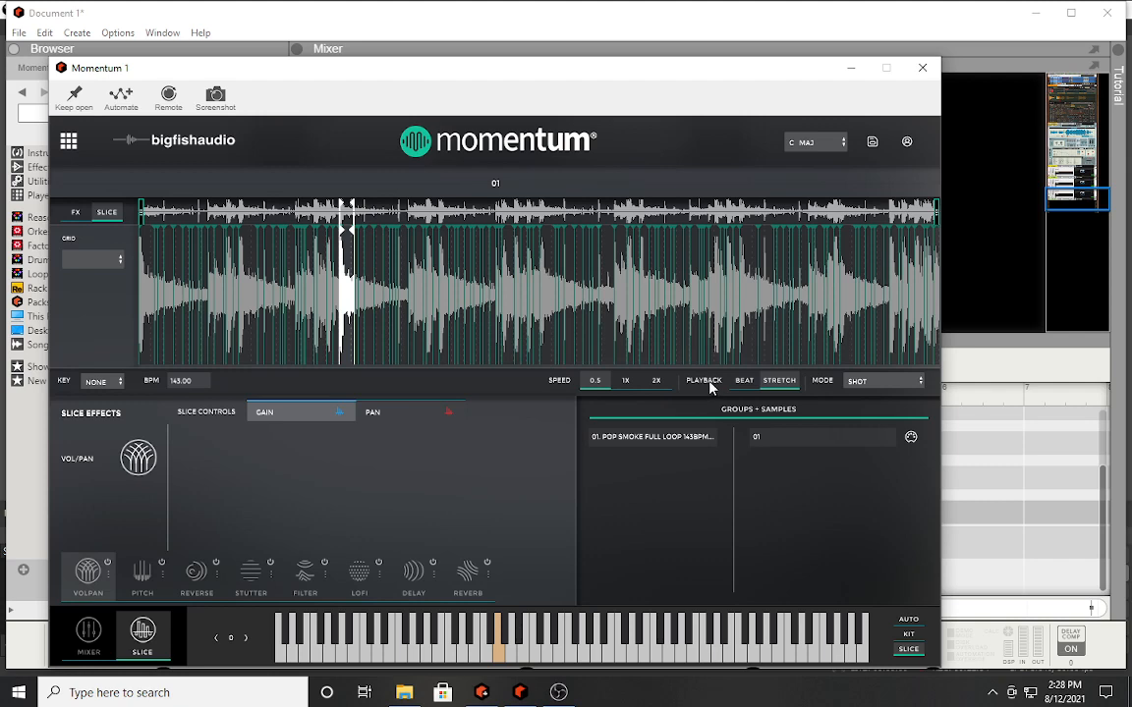
pyautogui.click(843, 69)
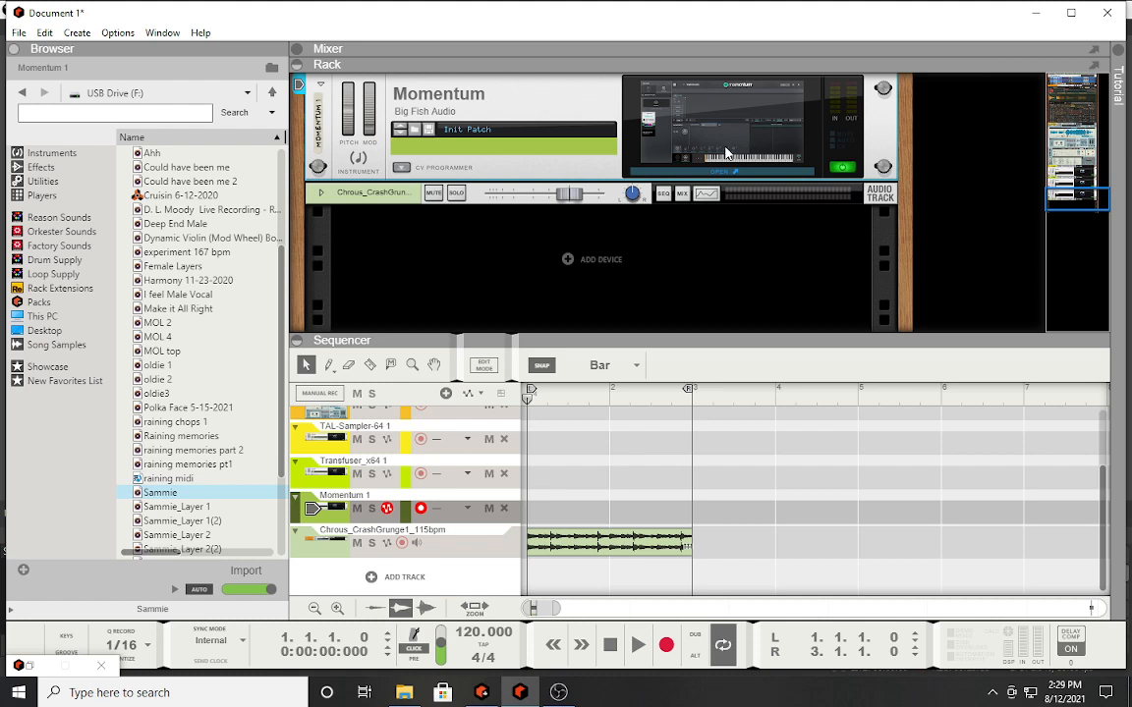
# - Open the Transfuser_x64 plugin window from the rack and preview the TimBell 2 V2 loop
pyautogui.scroll(3, 727, 154)
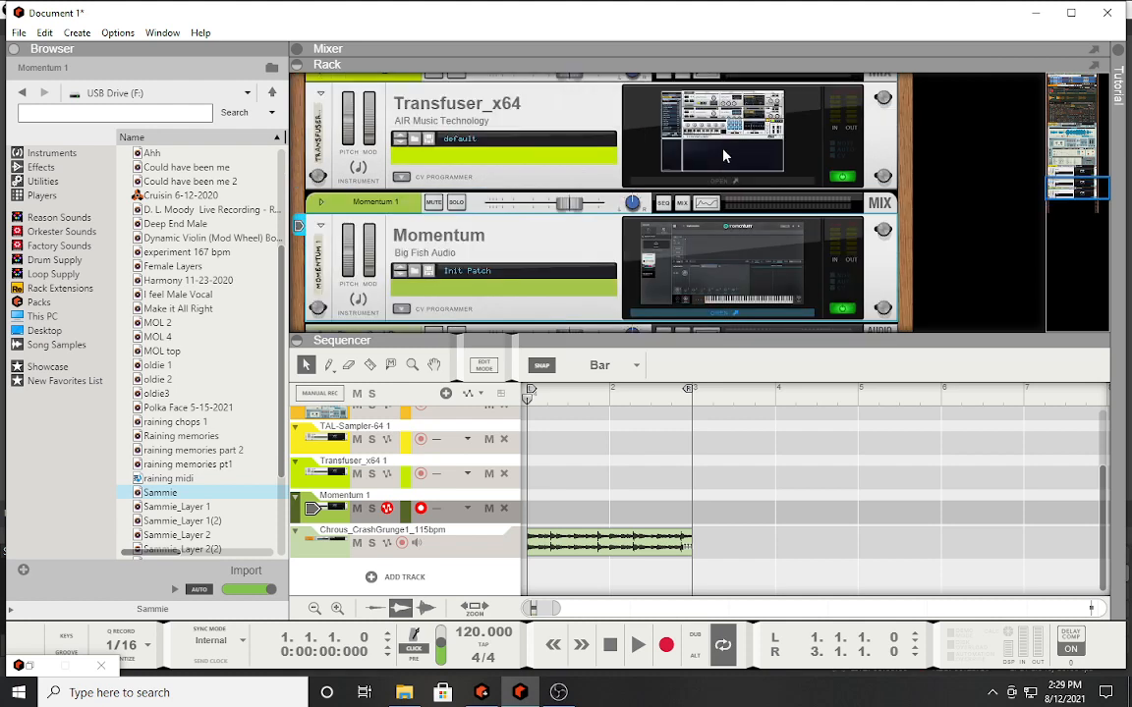
pyautogui.scroll(2, 727, 154)
pyautogui.click(732, 278)
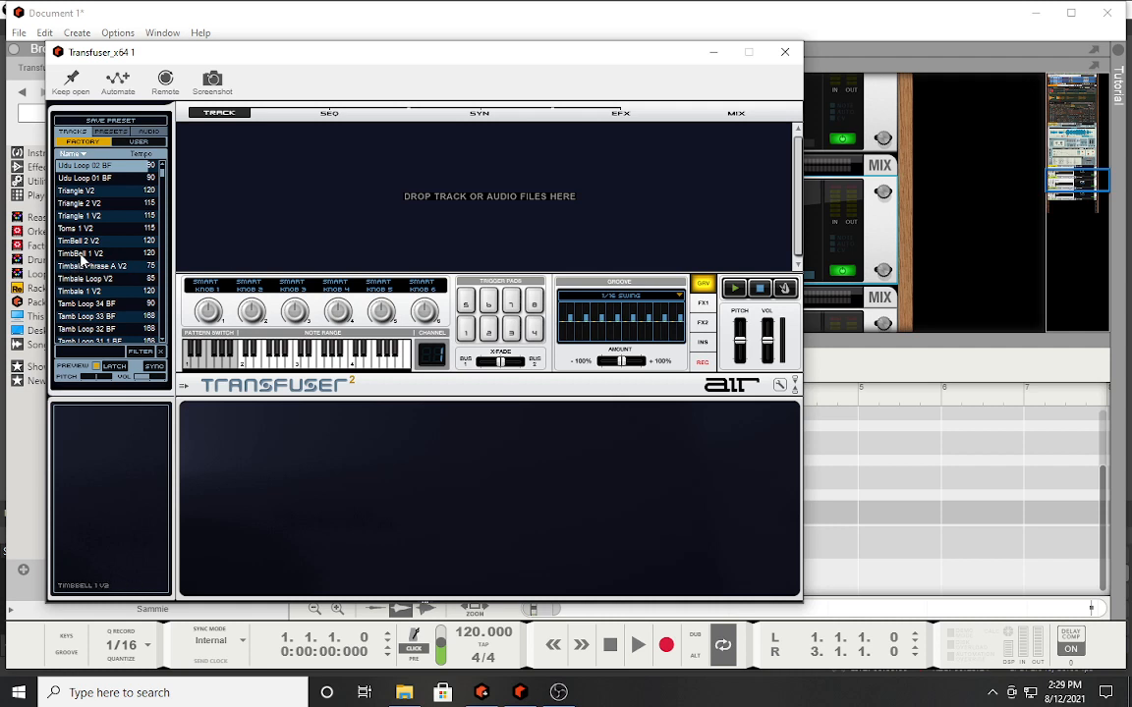
pyautogui.click(86, 241)
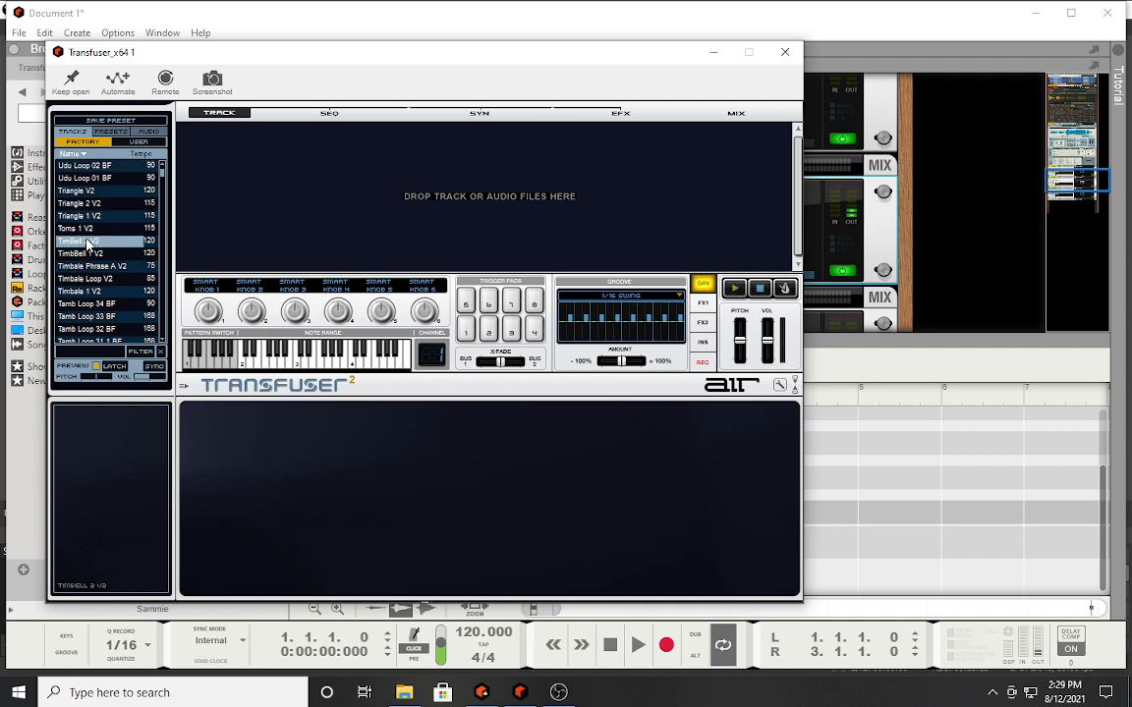
# - Preview Udu Loop 04 BF and load it as the first track in Transfuser
pyautogui.scroll(1, 86, 242)
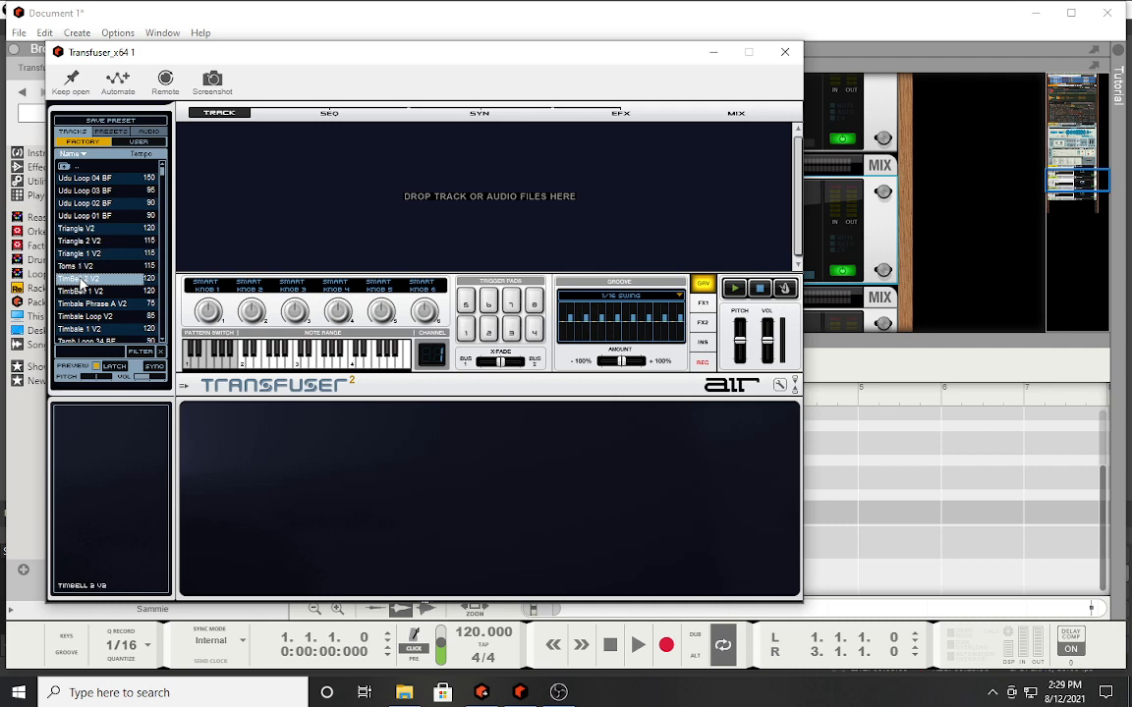
pyautogui.click(91, 177)
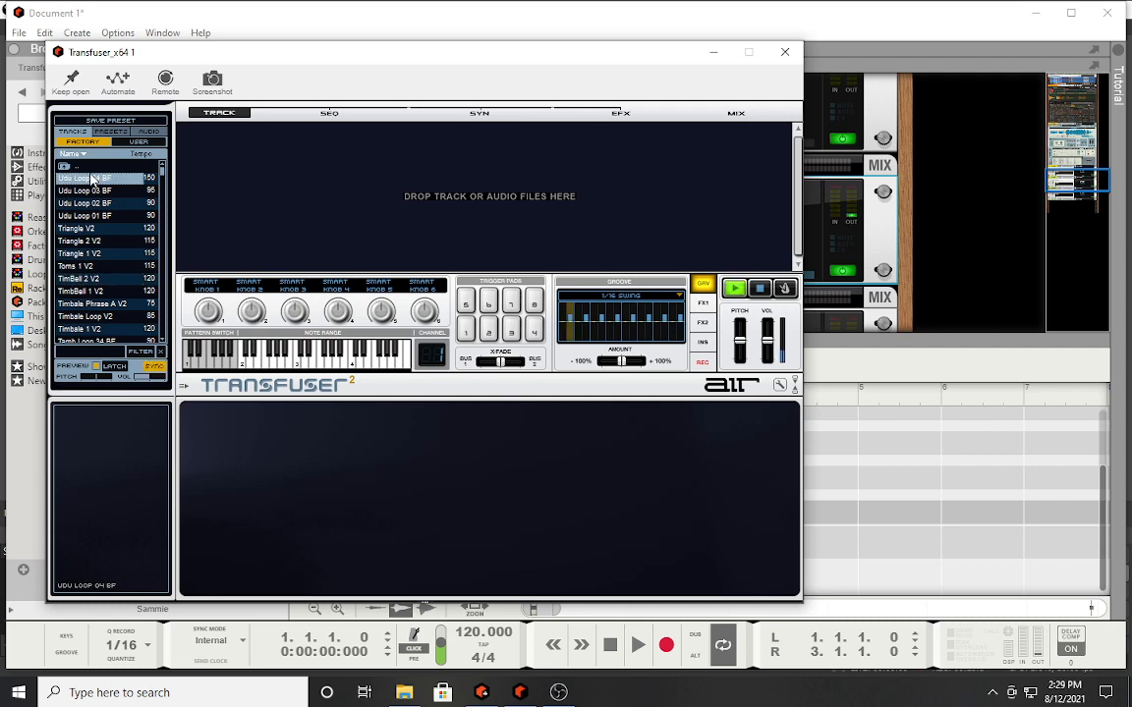
pyautogui.moveTo(91, 178); pyautogui.dragTo(291, 186)
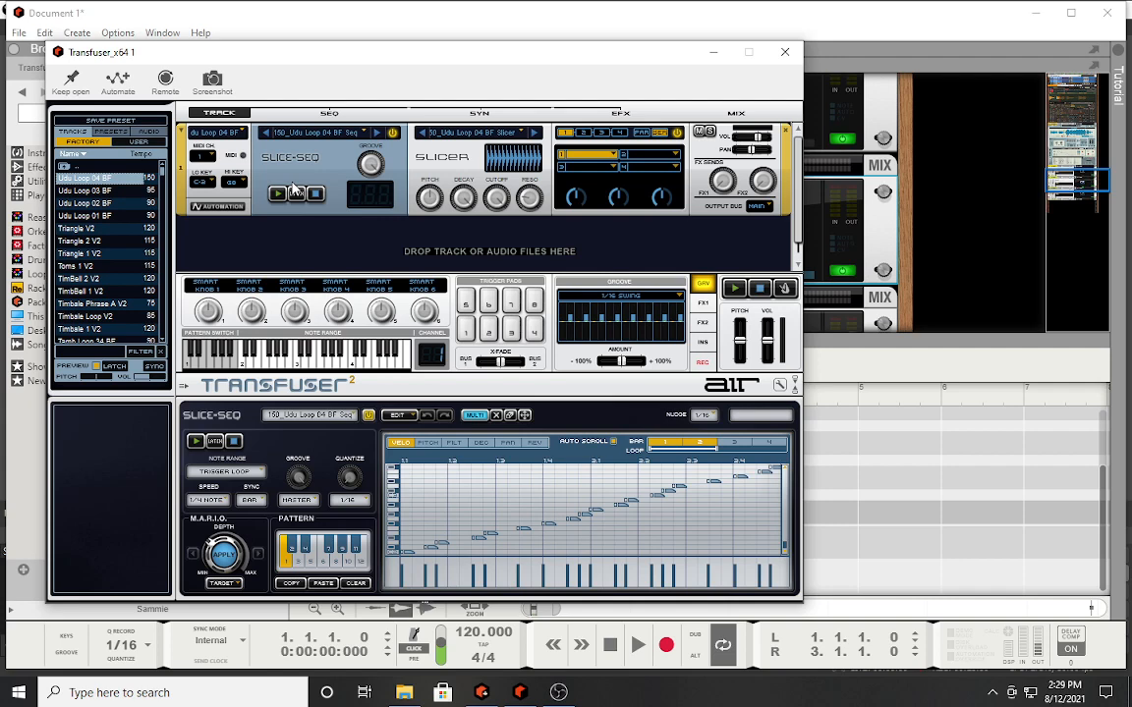
# - Minimize Transfuser, select its sequencer track for MIDI input, and reopen the plugin window
pyautogui.click(714, 51)
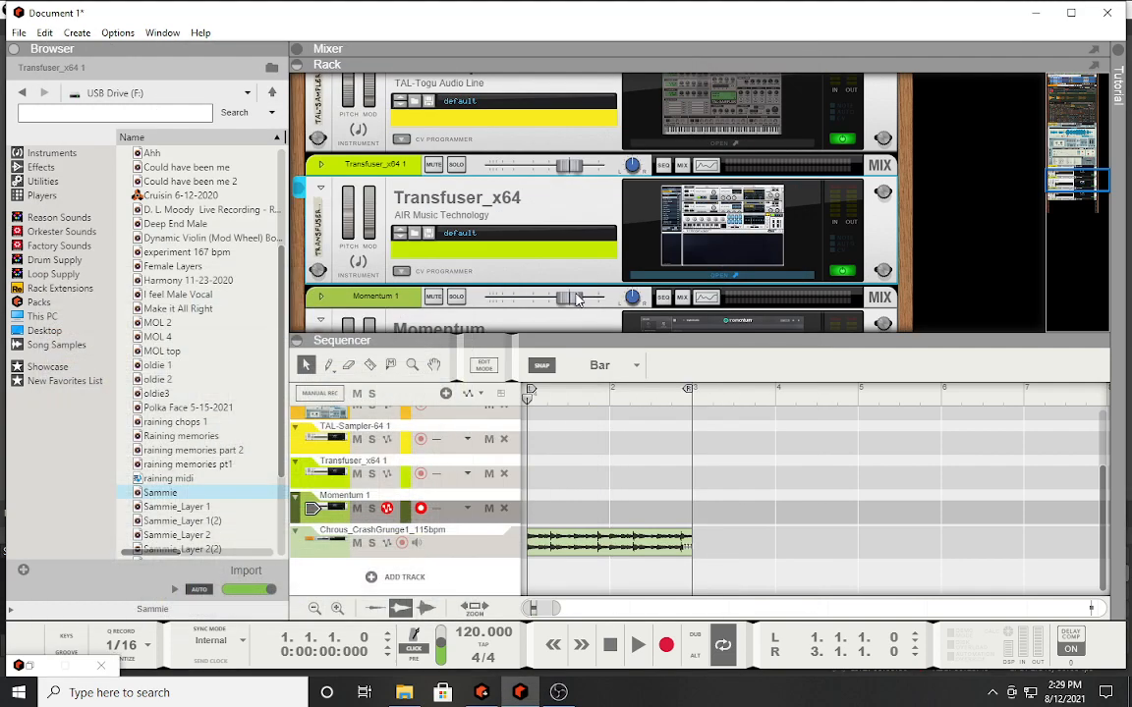
pyautogui.click(315, 476)
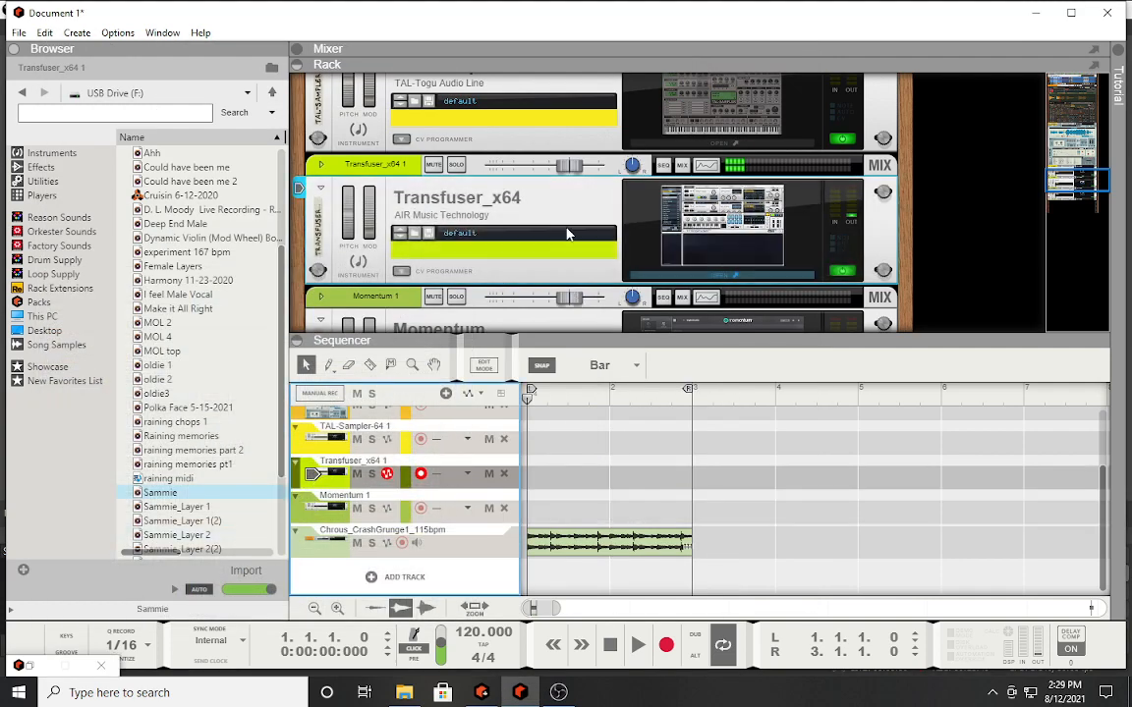
pyautogui.click(714, 282)
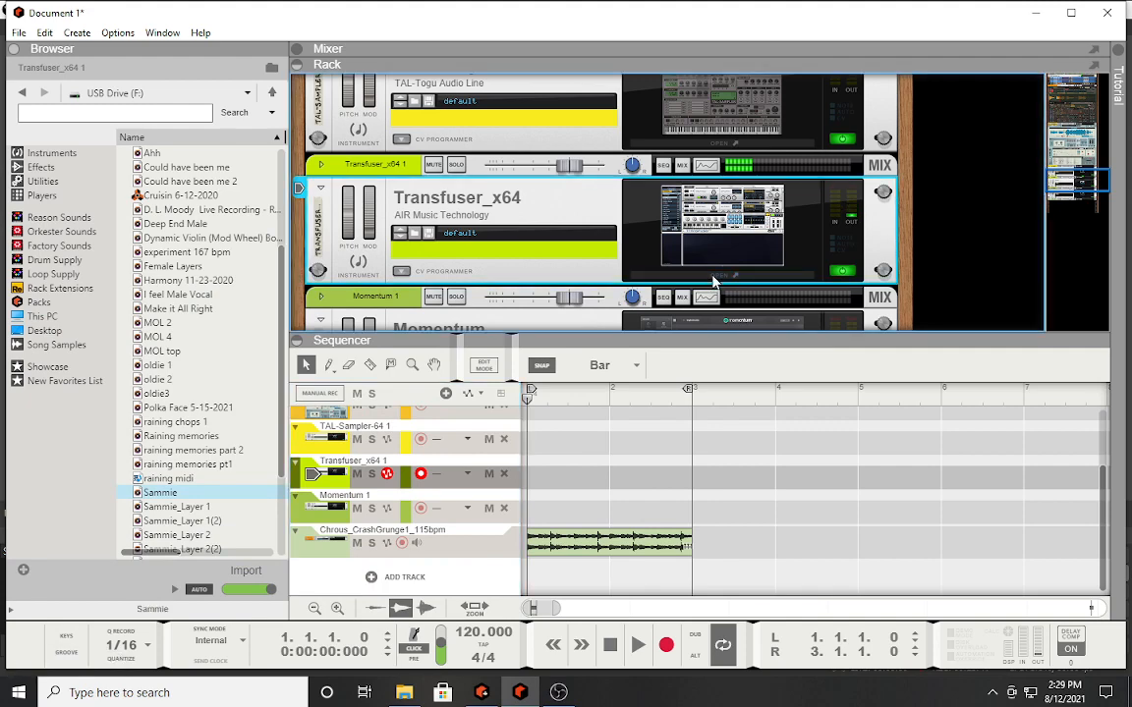
pyautogui.click(714, 282)
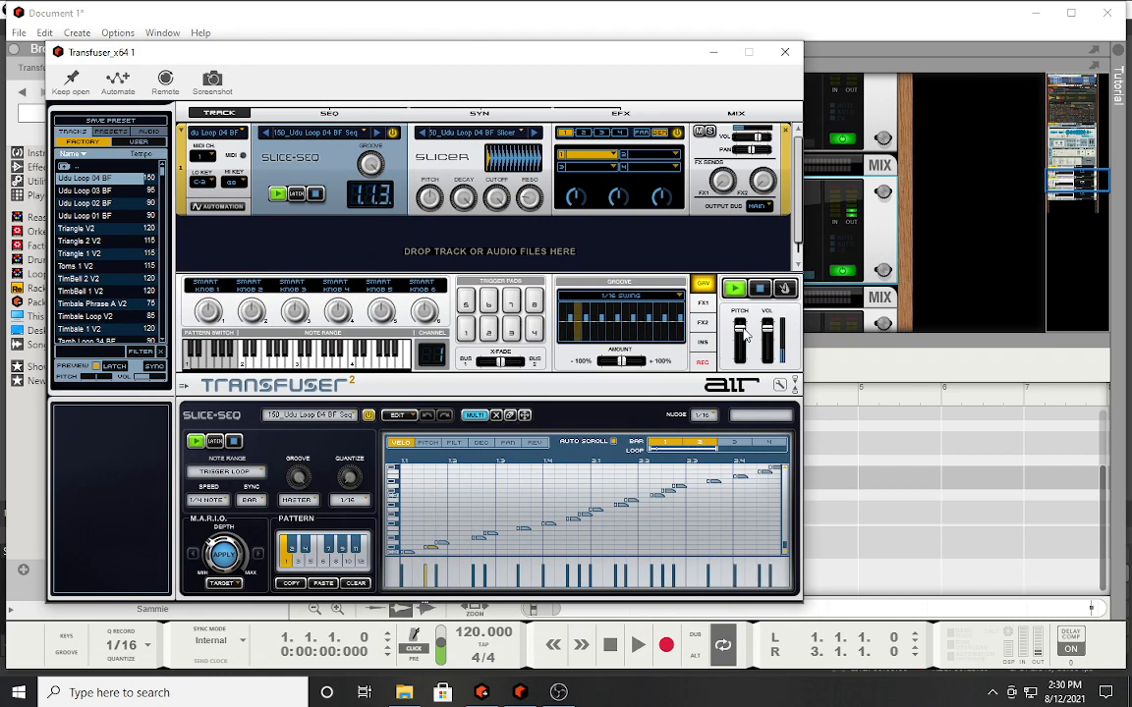
# - Lower Transfuser's master pitch slider and add Tamb Loop 28 BF as a second track
pyautogui.moveTo(744, 329); pyautogui.dragTo(742, 344)
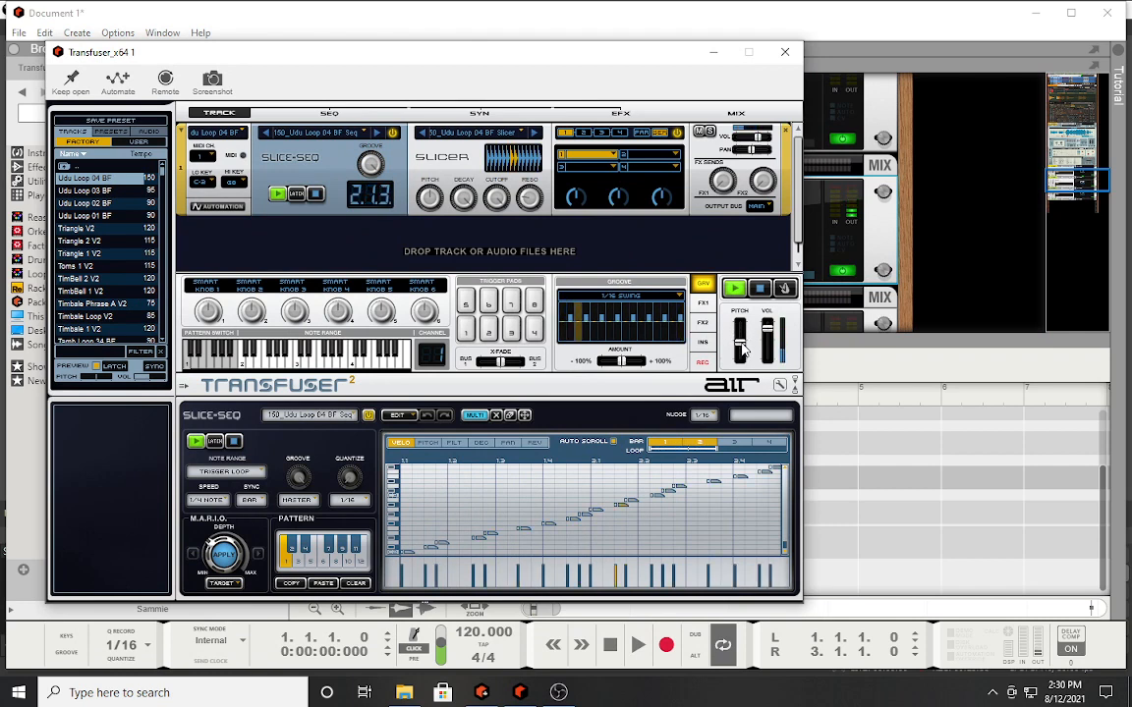
pyautogui.scroll(-3, 88, 285)
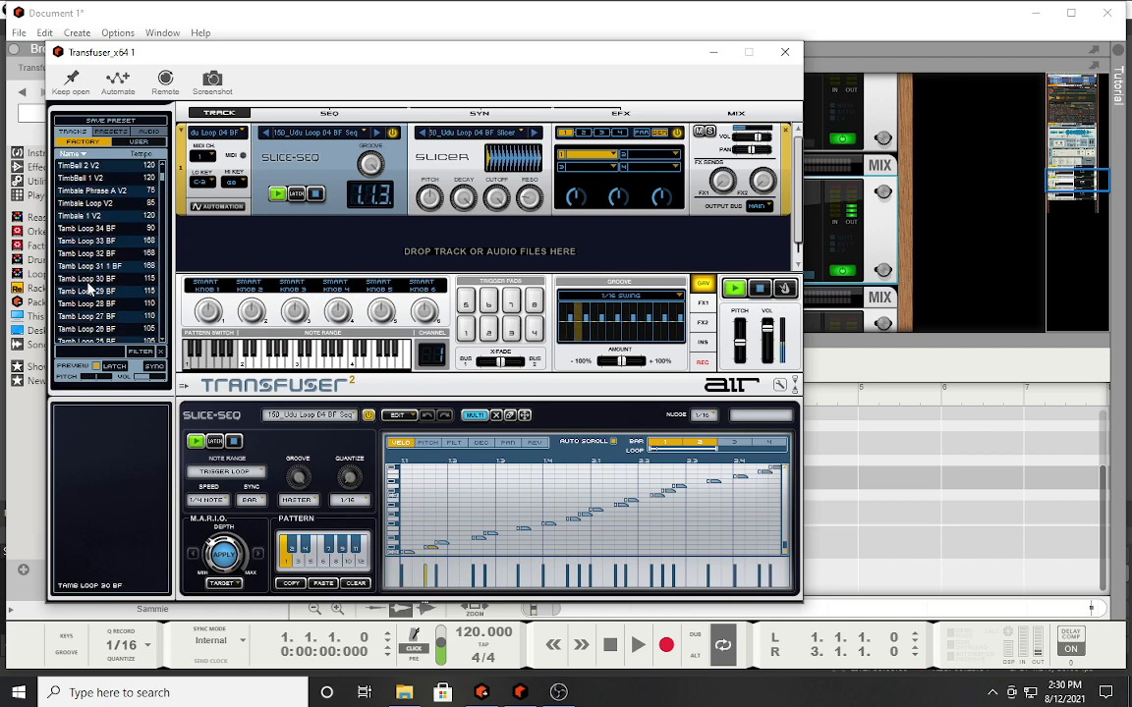
pyautogui.moveTo(88, 303); pyautogui.dragTo(284, 247)
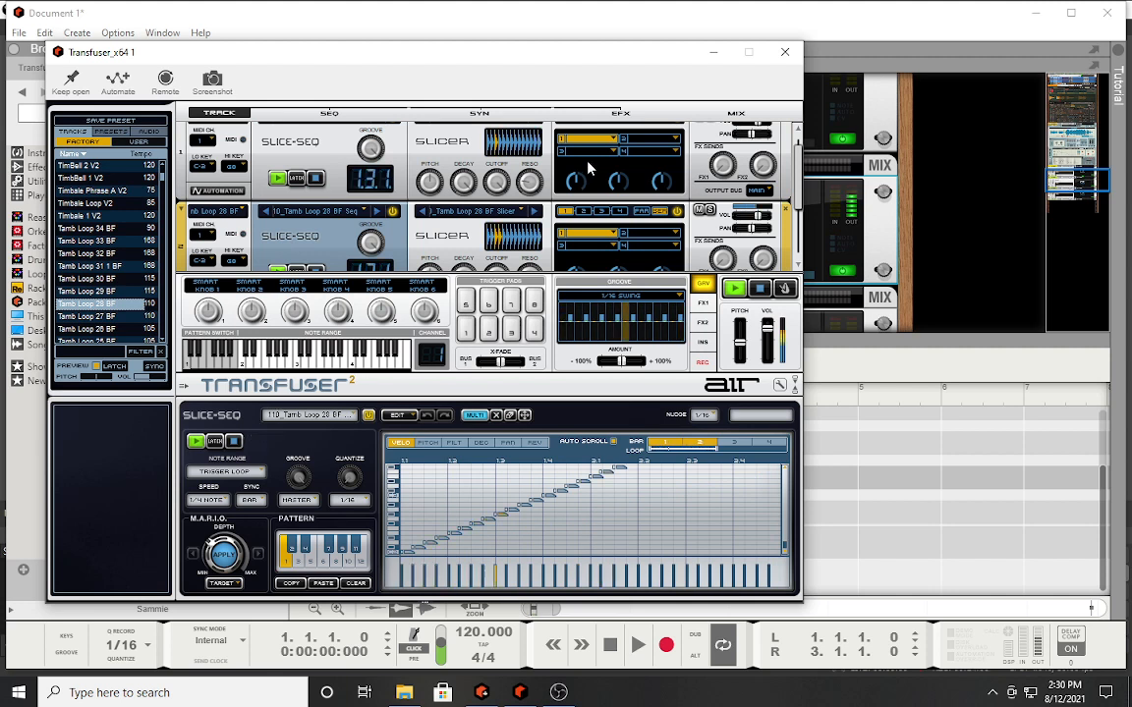
# - Play and stop the two loaded loops repeatedly to hear them together
pyautogui.press('space')
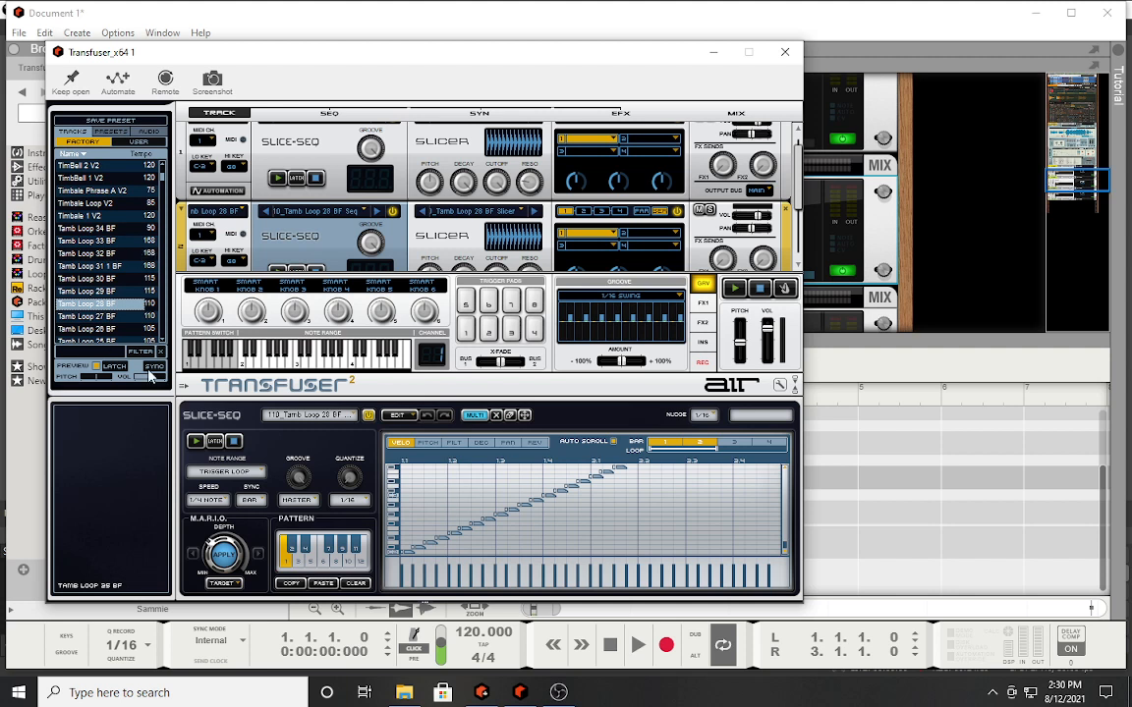
pyautogui.press('space')
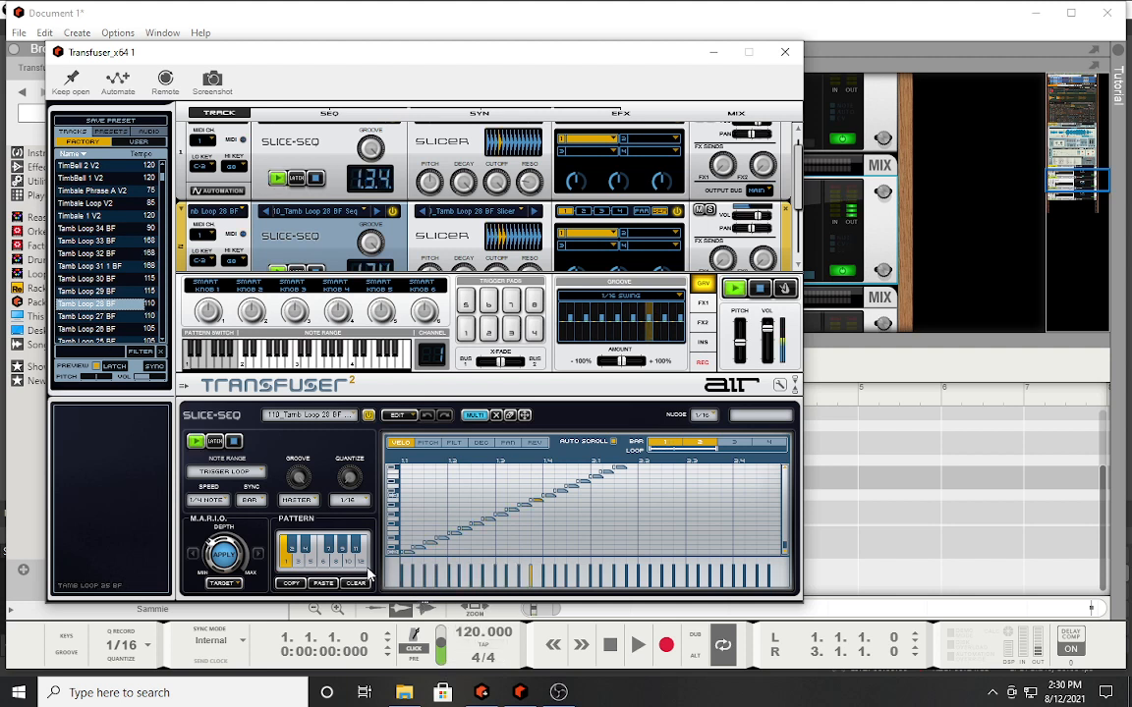
pyautogui.press('space')
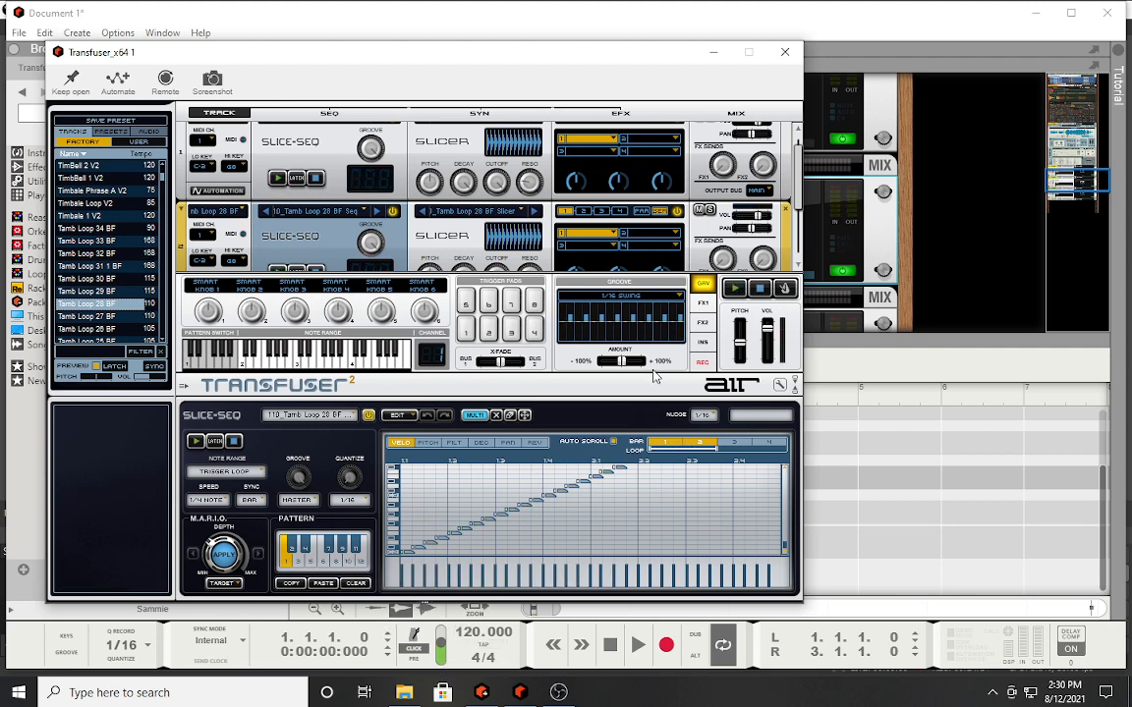
pyautogui.press('space')
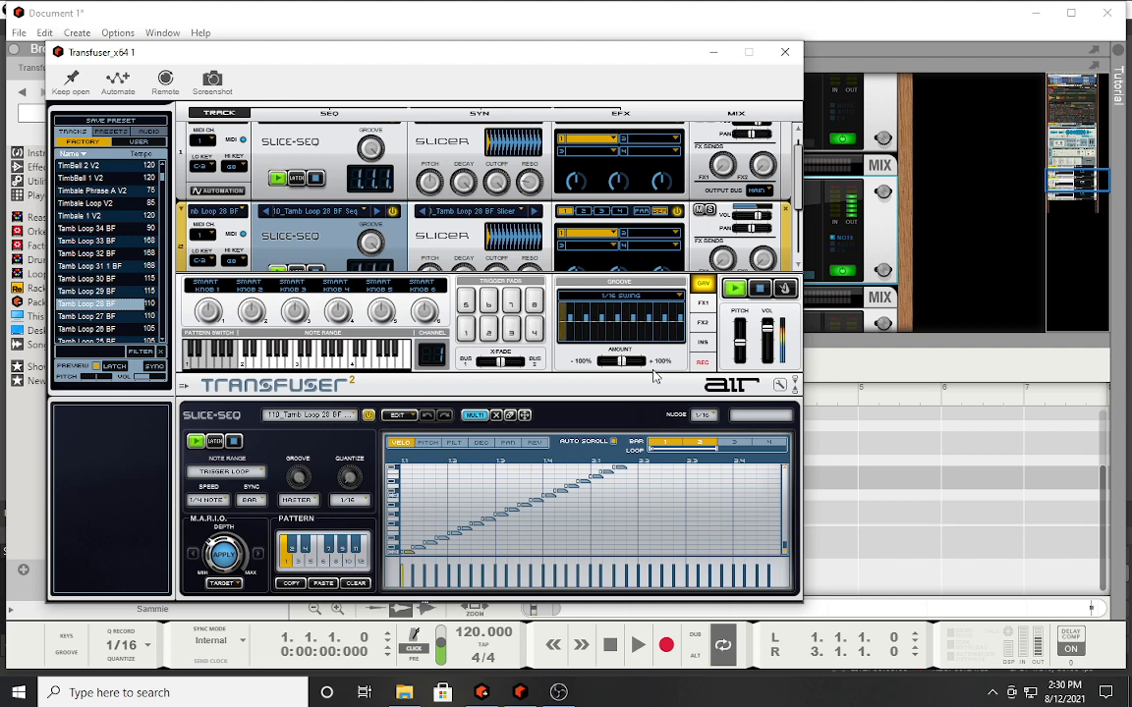
pyautogui.press('space')
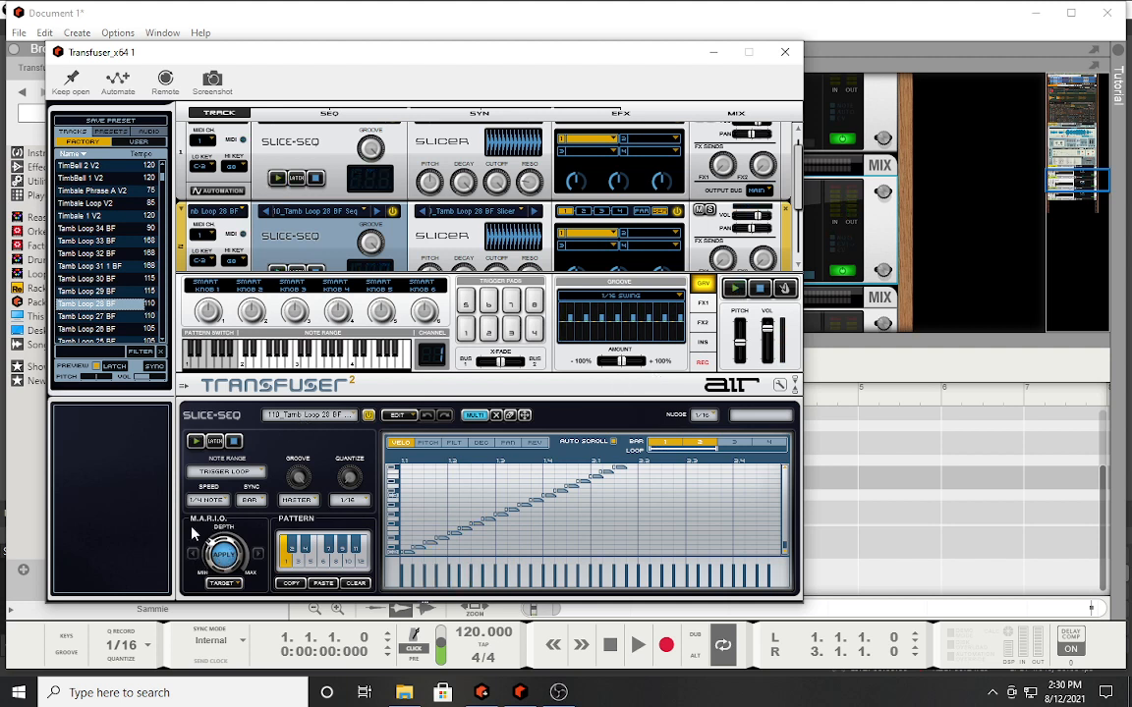
# - Toggle the Reorder target in M.A.R.I.O. and try applying the randomization to the Tamb loop during playback
pyautogui.click(226, 584)
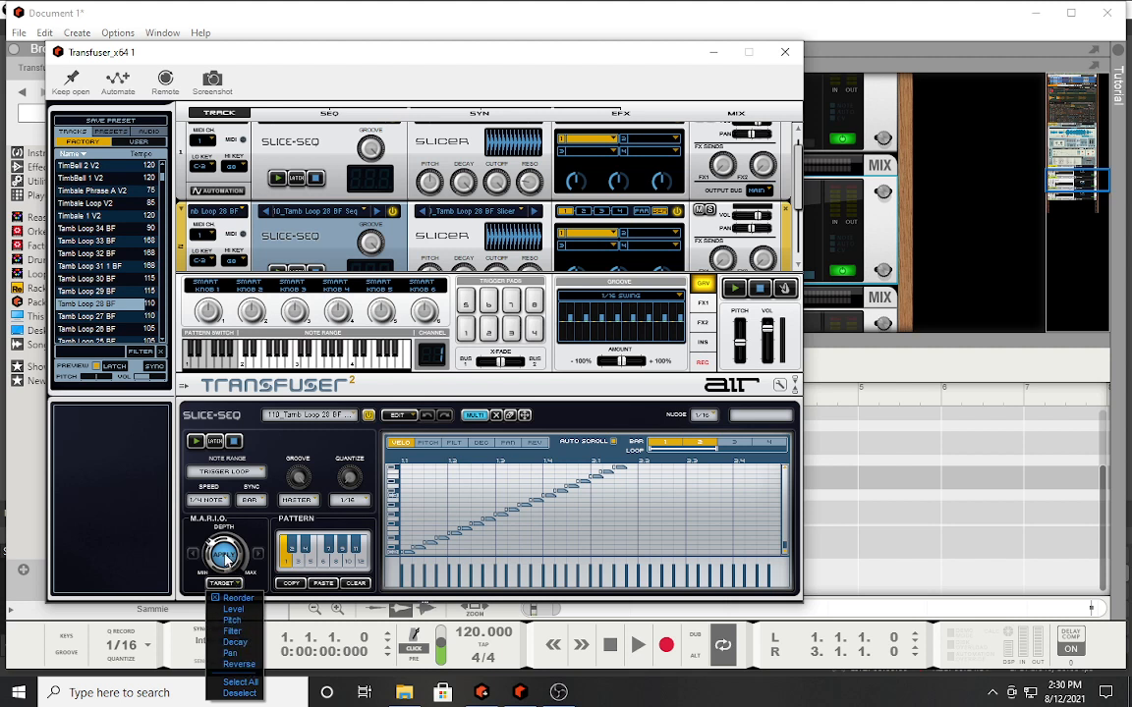
pyautogui.click(244, 598)
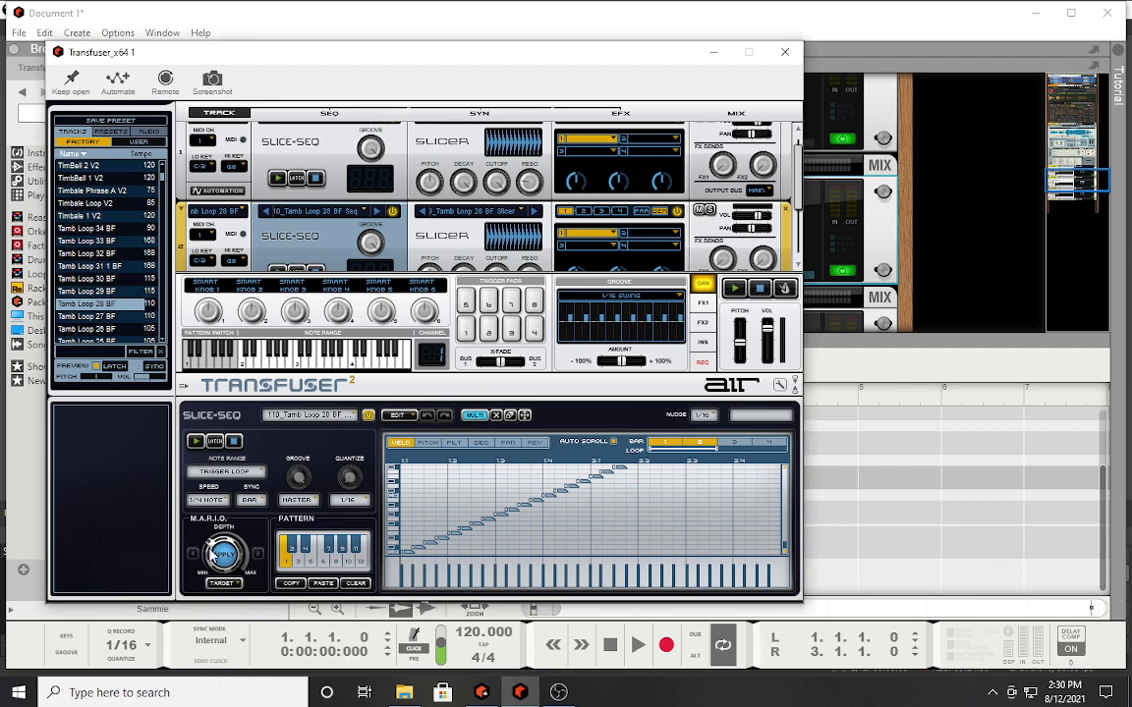
pyautogui.press('space')
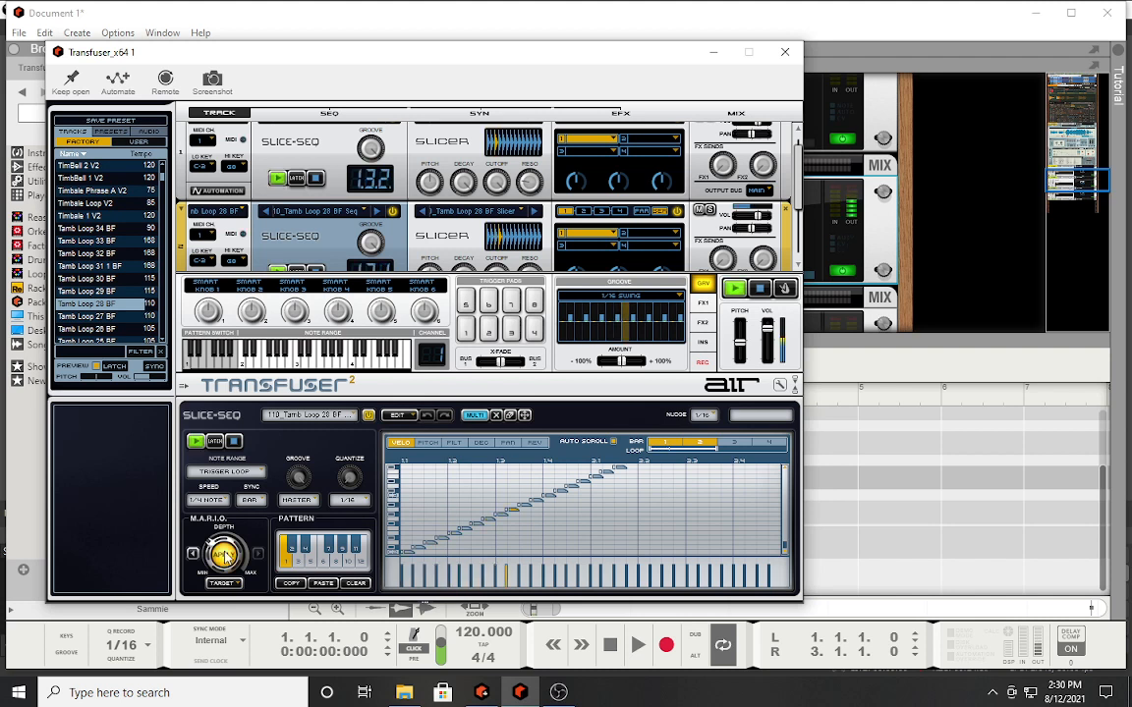
pyautogui.click(225, 555)
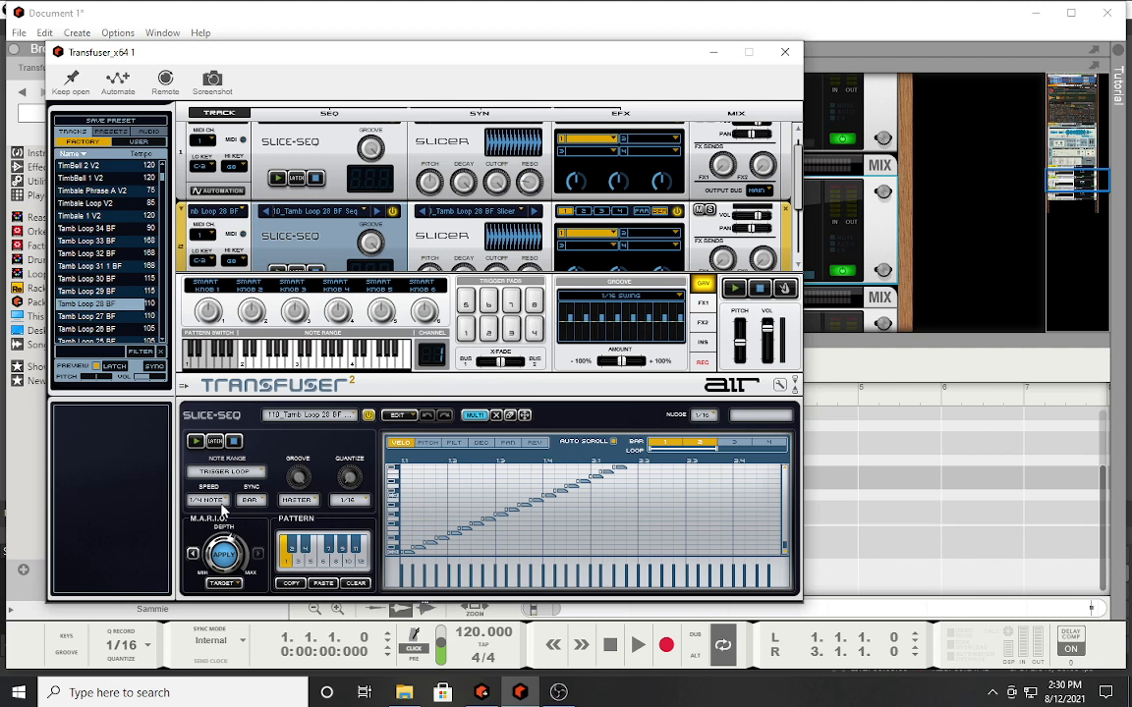
pyautogui.press('space')
# - Set Reorder as the M.A.R.I.O. target again and apply it to the Tamb loop's slice pattern during playback
pyautogui.click(222, 584)
pyautogui.click(231, 606)
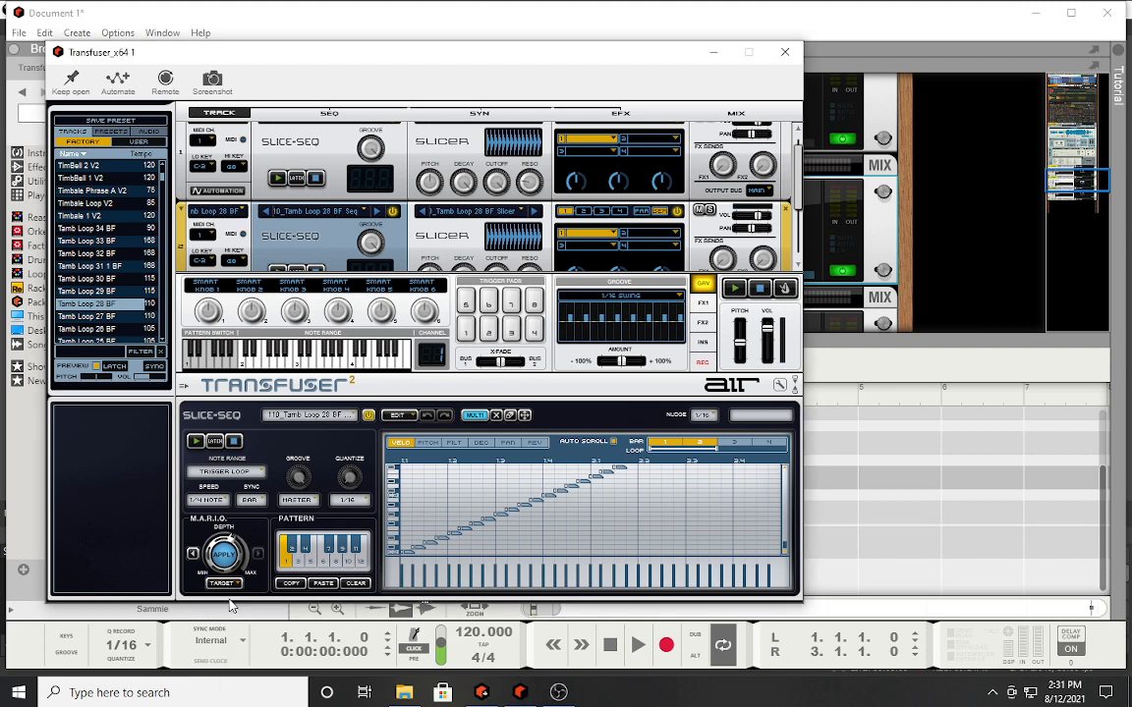
pyautogui.press('space')
pyautogui.click(224, 555)
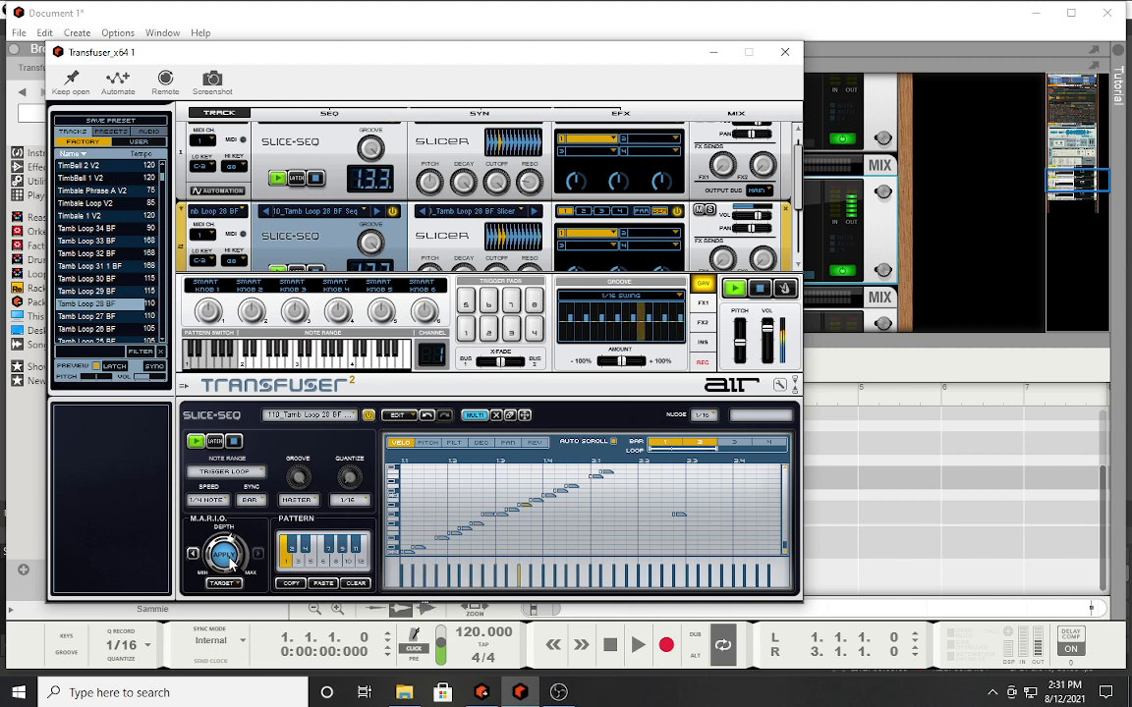
# - Reapply the M.A.R.I.O. reordering several times to generate new slice patterns, auditioning the result with playback stopped and restarted
pyautogui.click(225, 557)
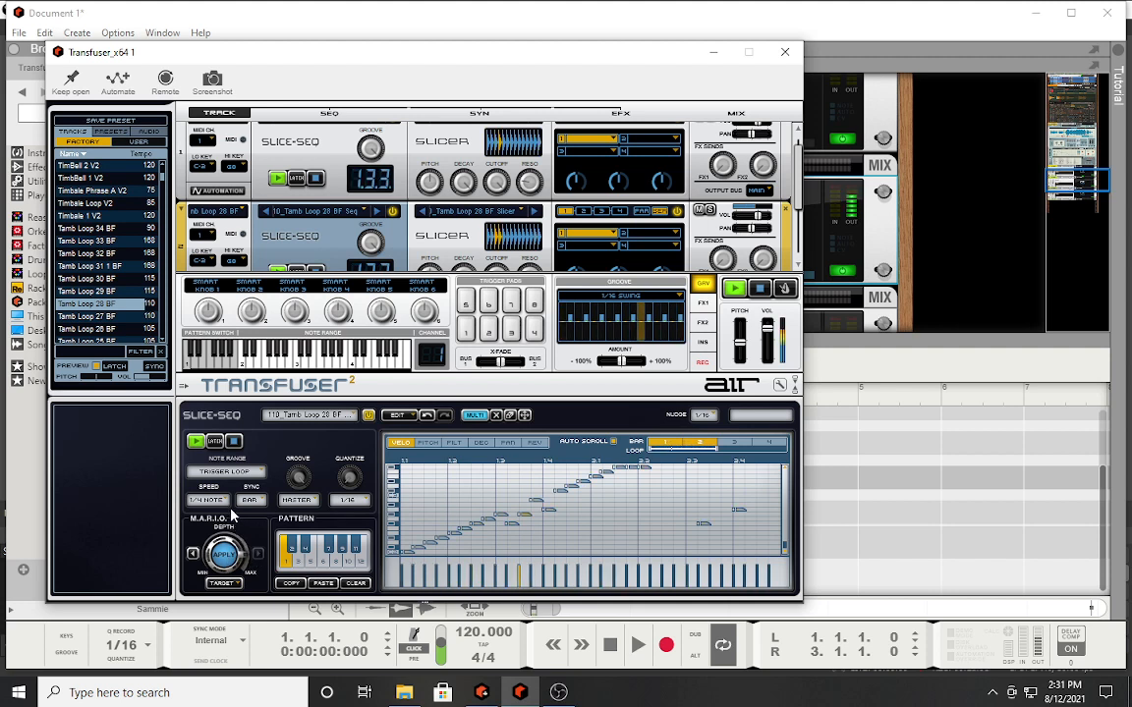
pyautogui.click(225, 555)
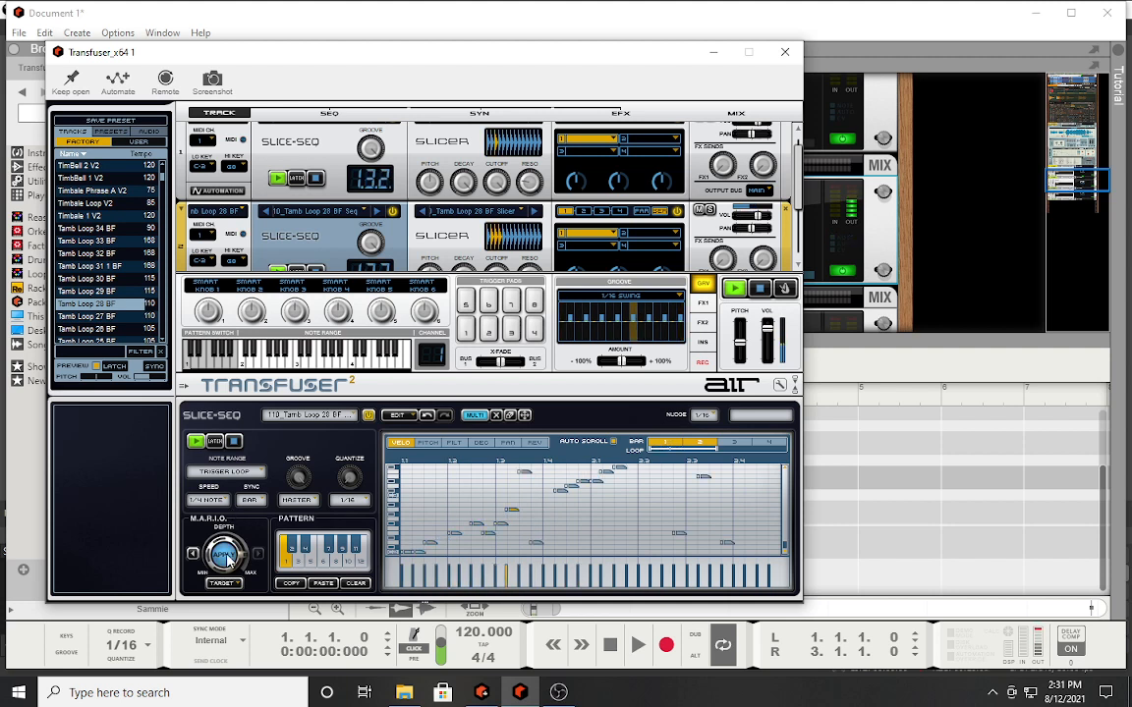
pyautogui.click(225, 555)
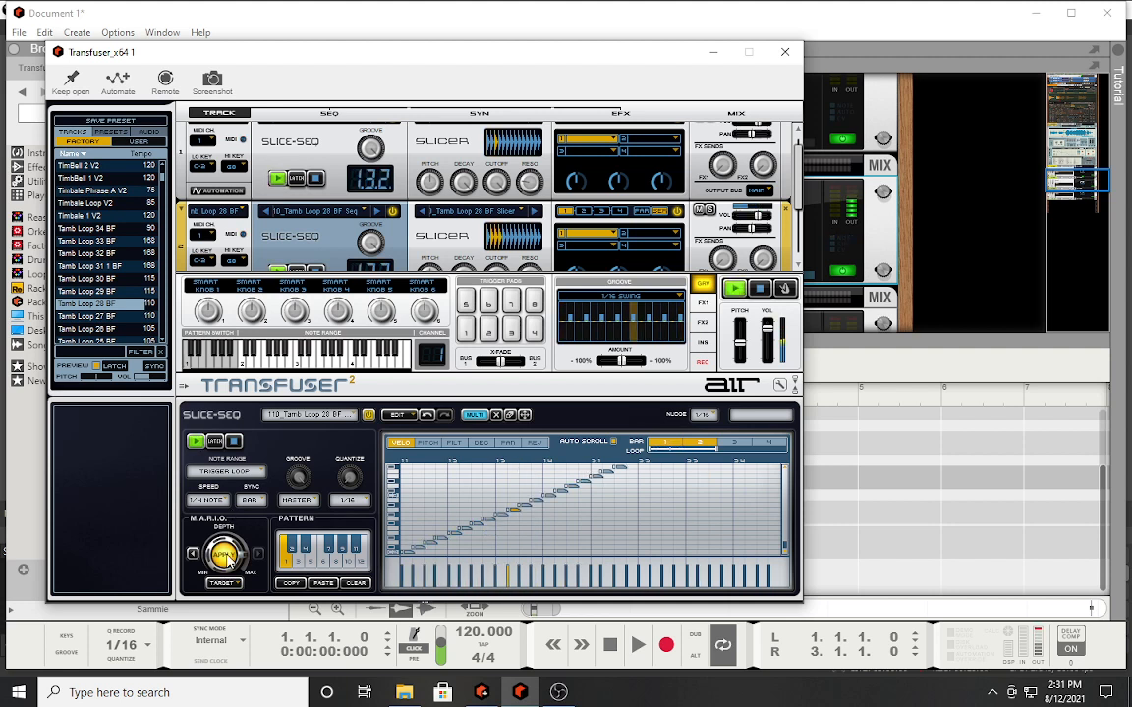
pyautogui.click(225, 556)
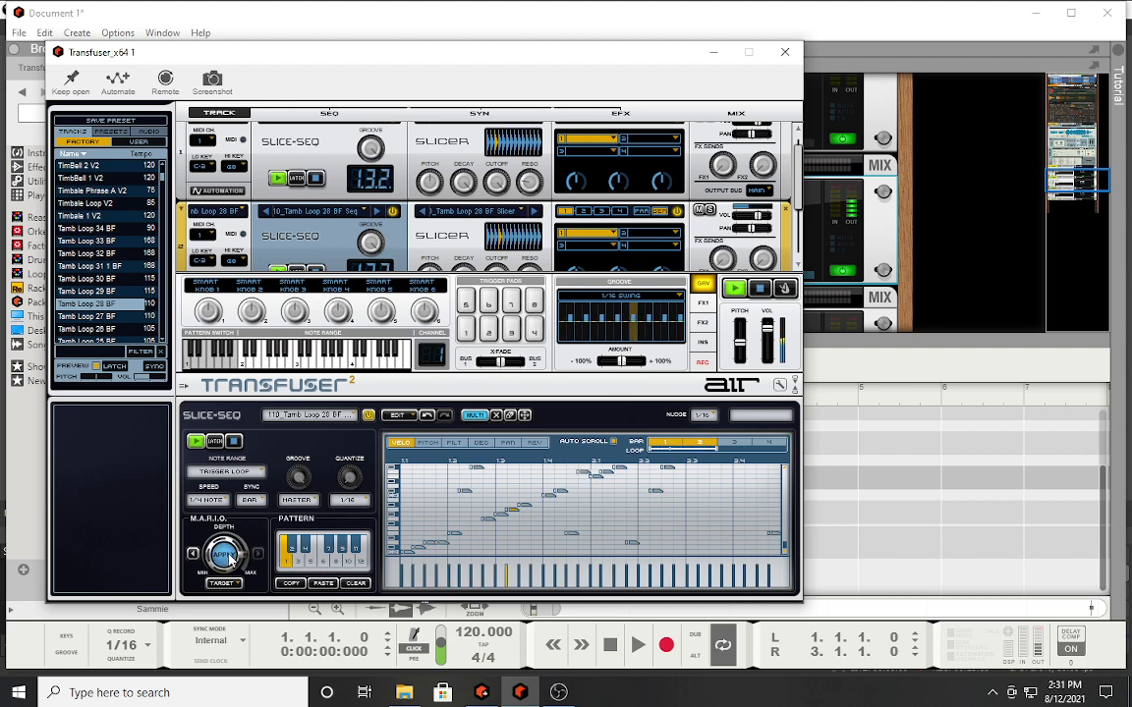
pyautogui.click(225, 555)
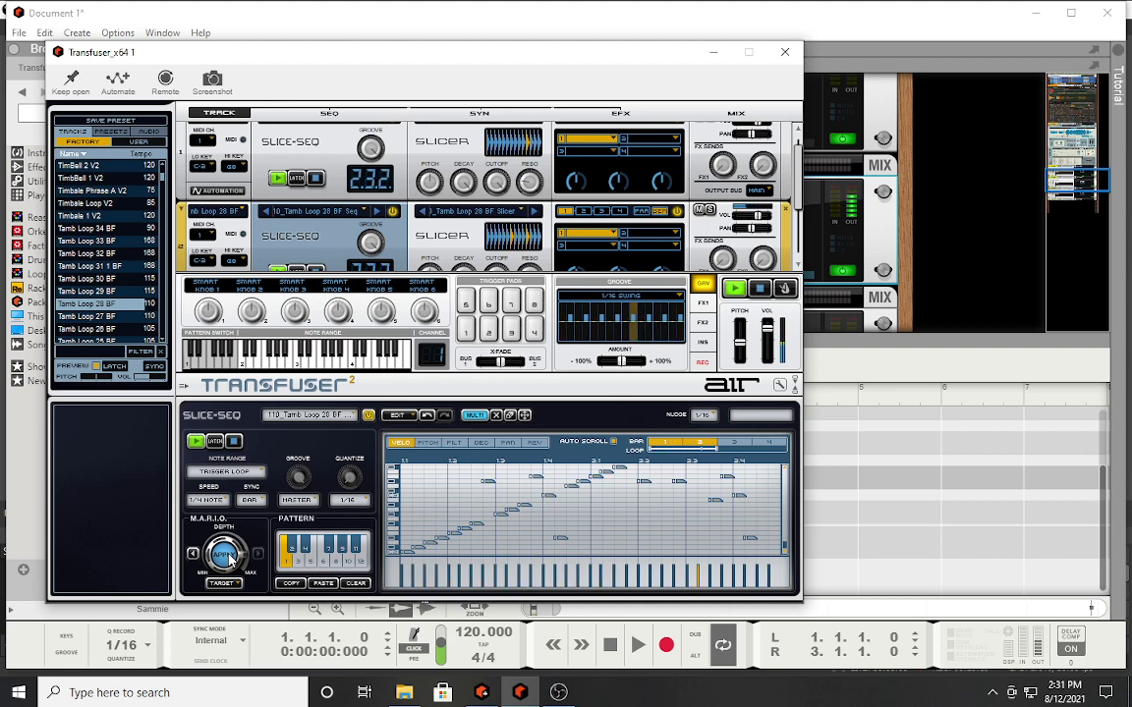
pyautogui.click(225, 555)
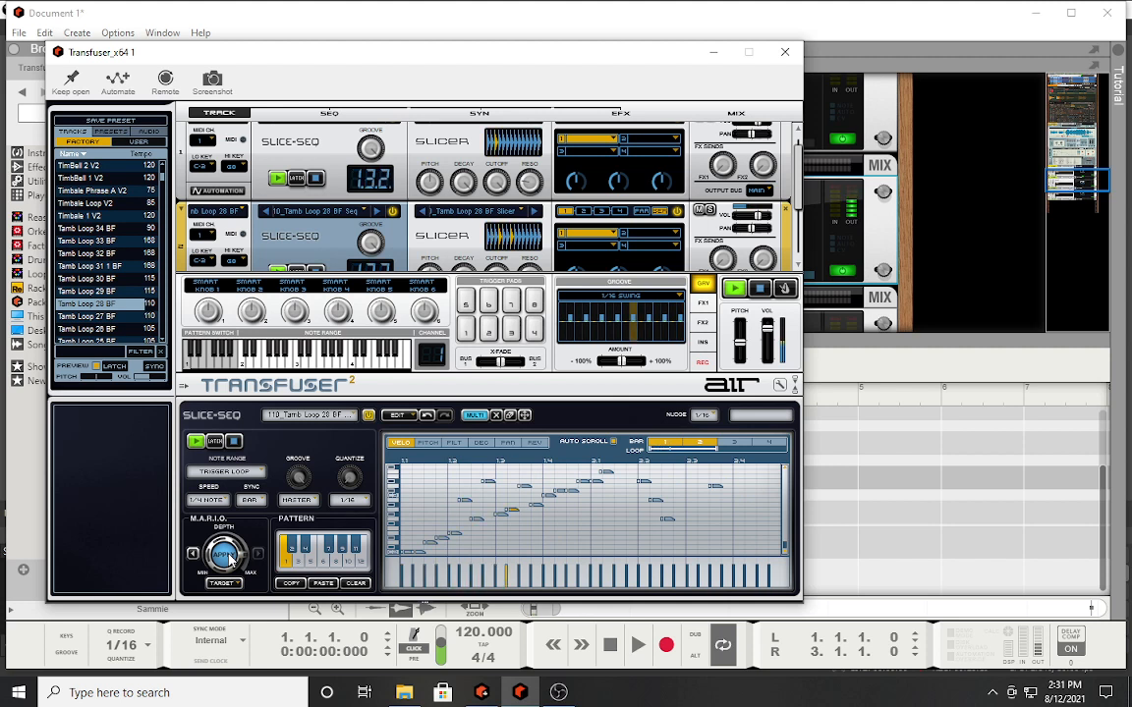
pyautogui.click(225, 555)
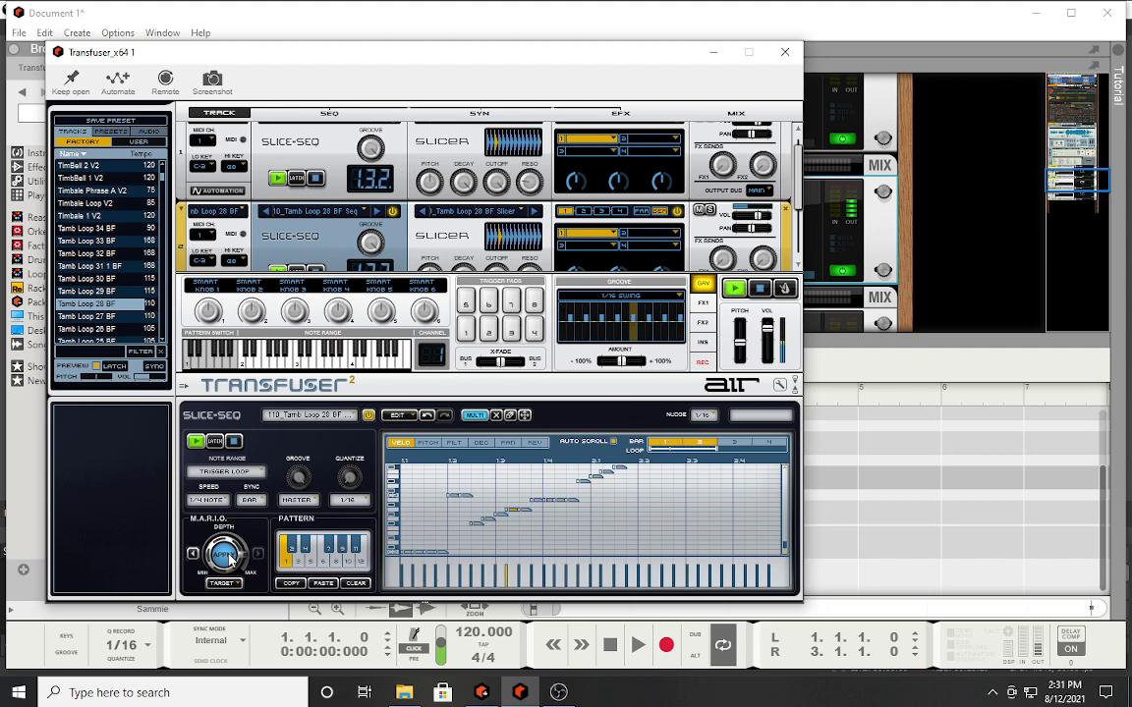
pyautogui.click(225, 555)
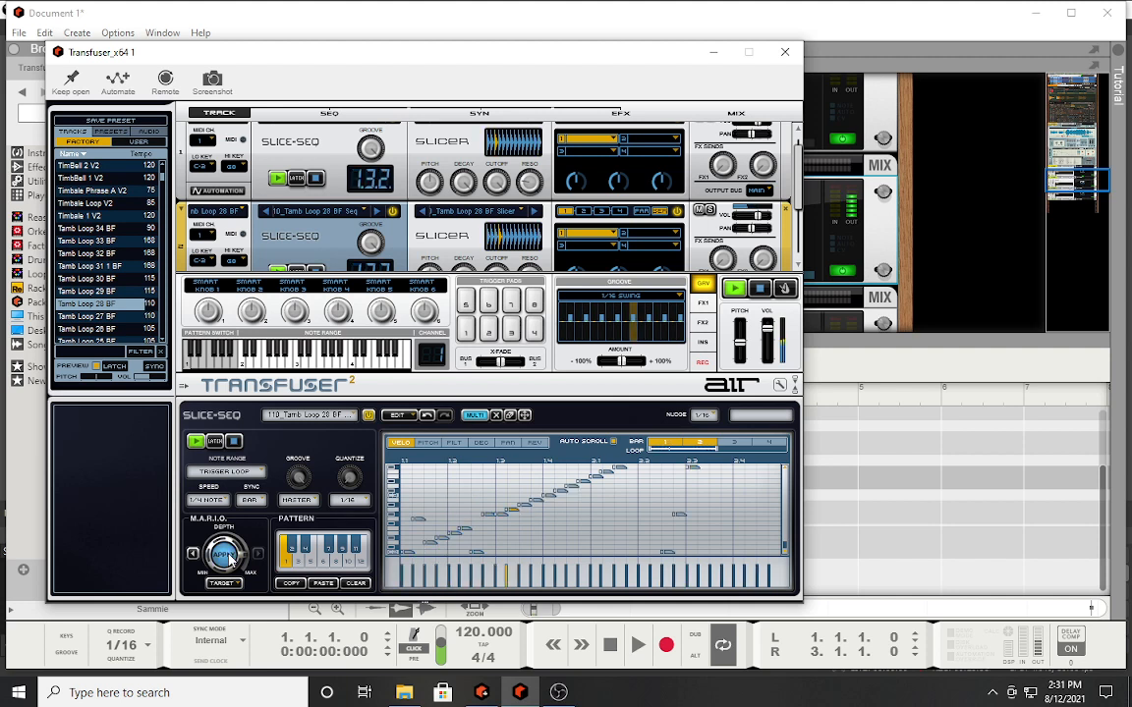
pyautogui.click(225, 555)
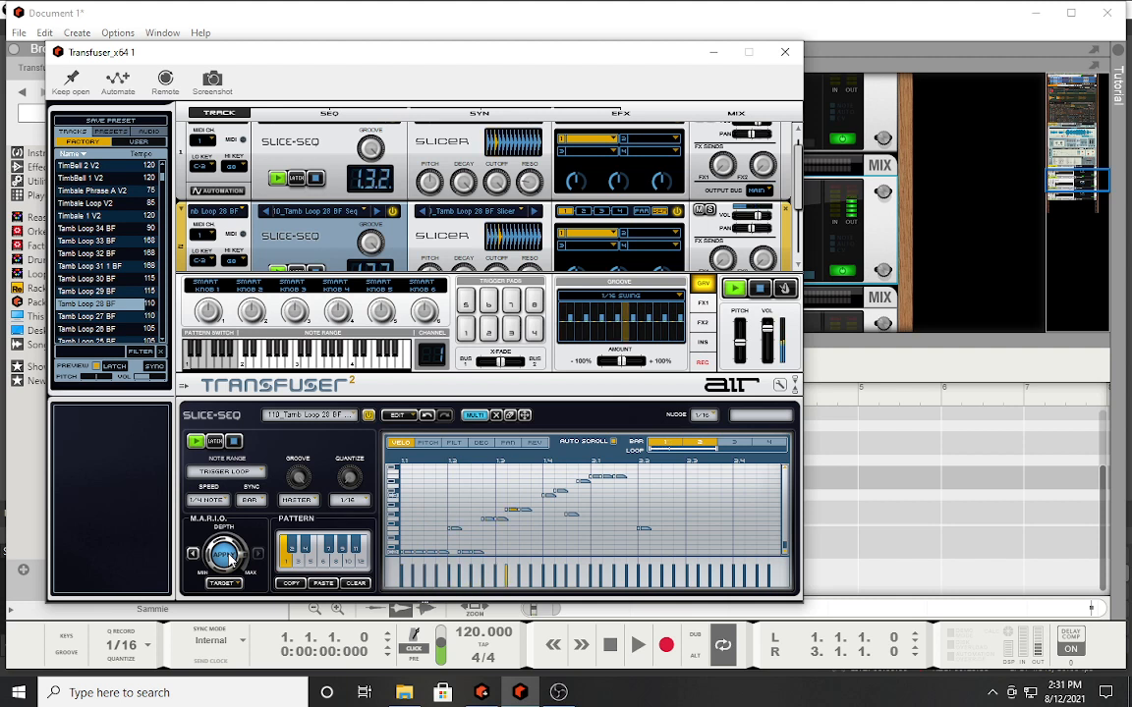
pyautogui.press('space')
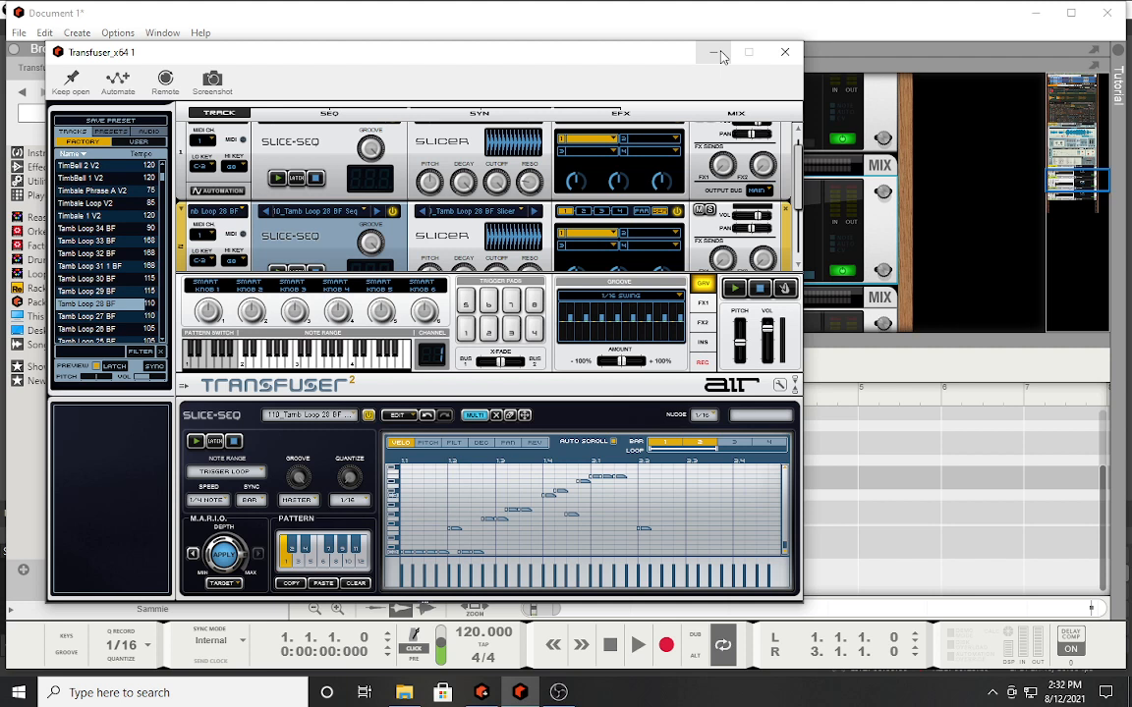
pyautogui.press('space')
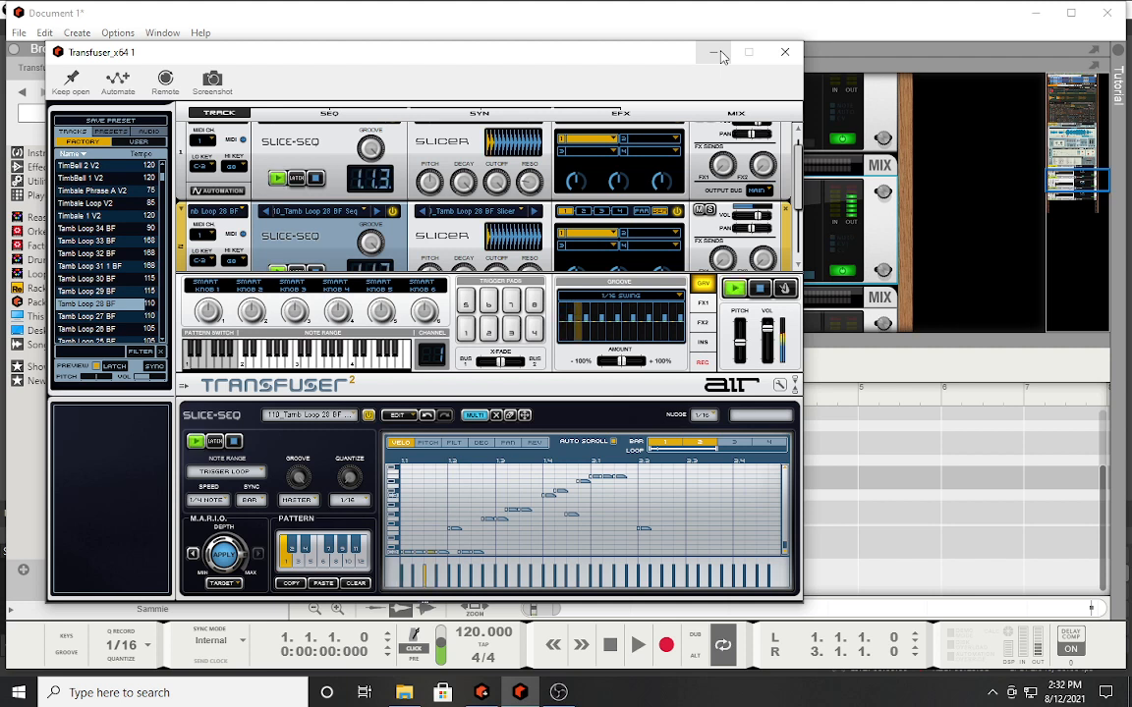
# - Stop playback, minimize the Transfuser editor and return to the Transfuser and Momentum devices in the rack
pyautogui.press('space')
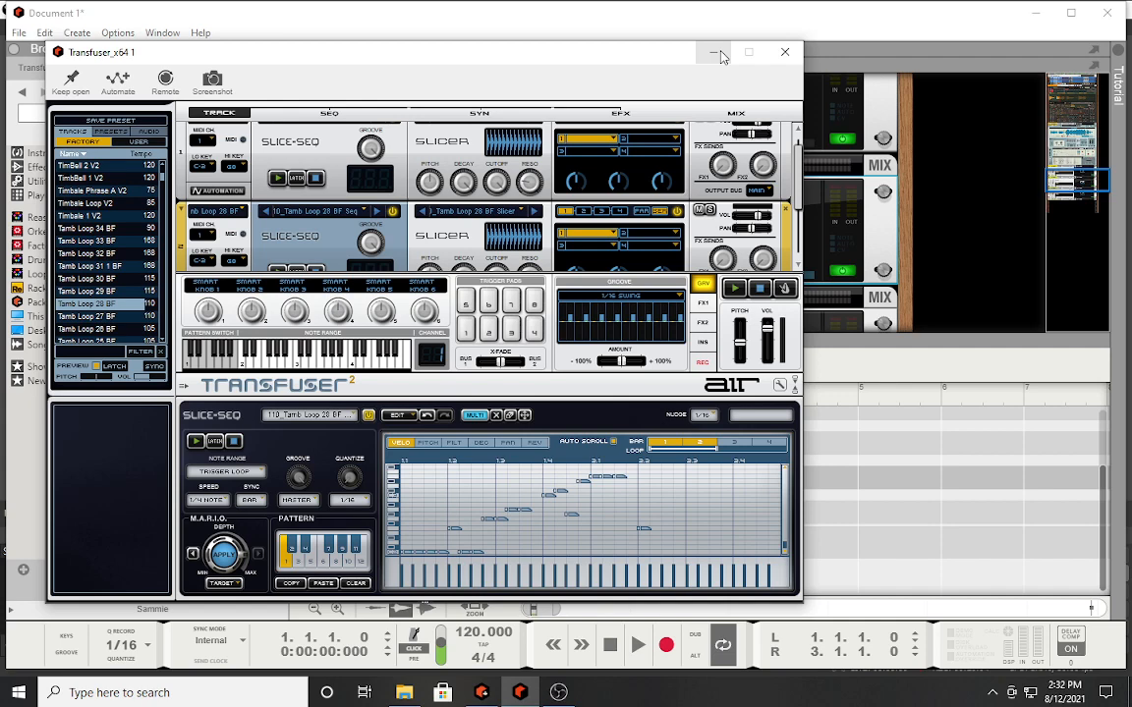
pyautogui.click(721, 57)
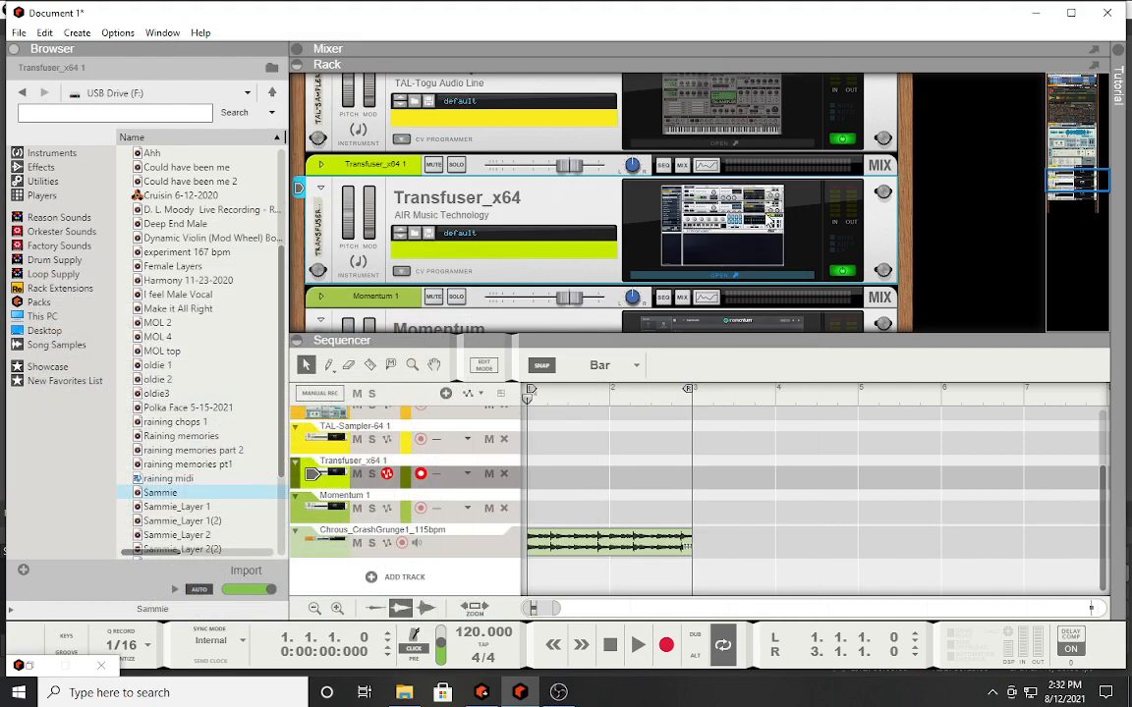
pyautogui.scroll(-2, 768, 220)
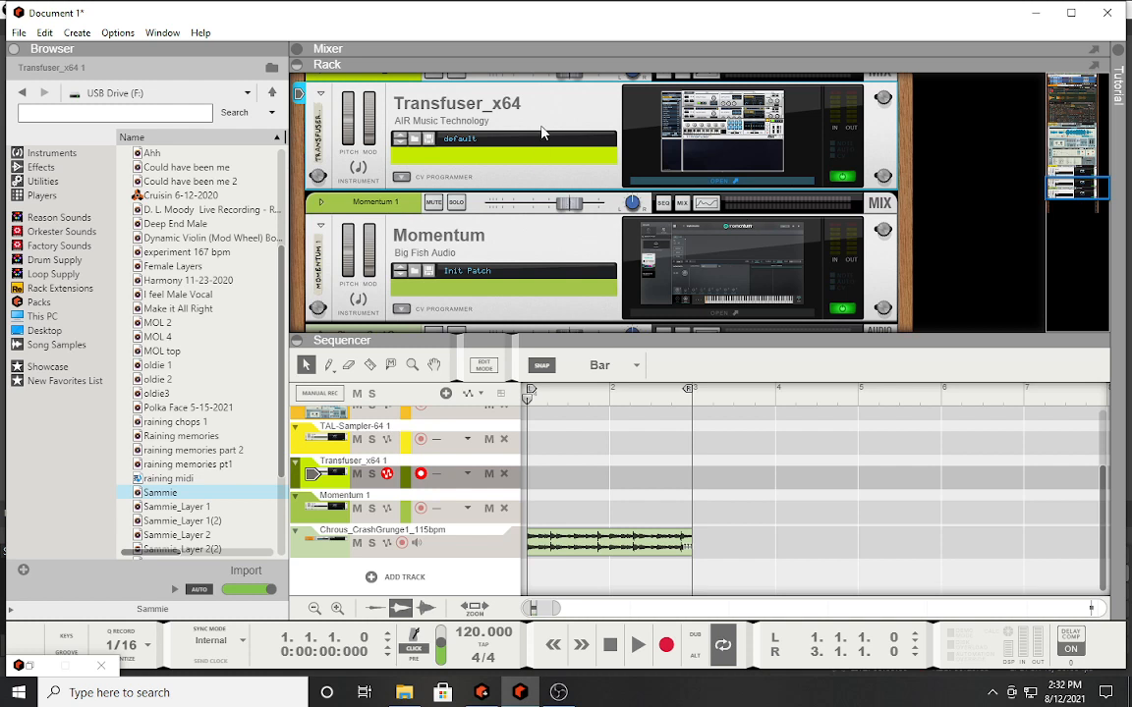
pyautogui.scroll(-4, 542, 133)
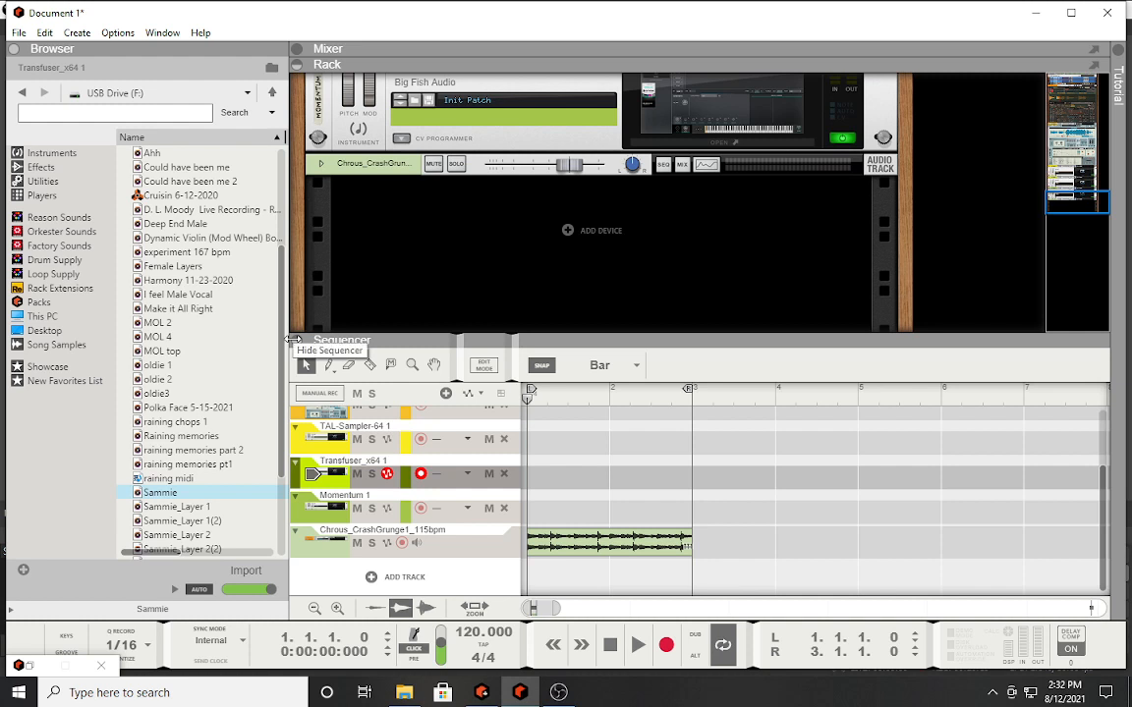
pyautogui.scroll(4, 649, 245)
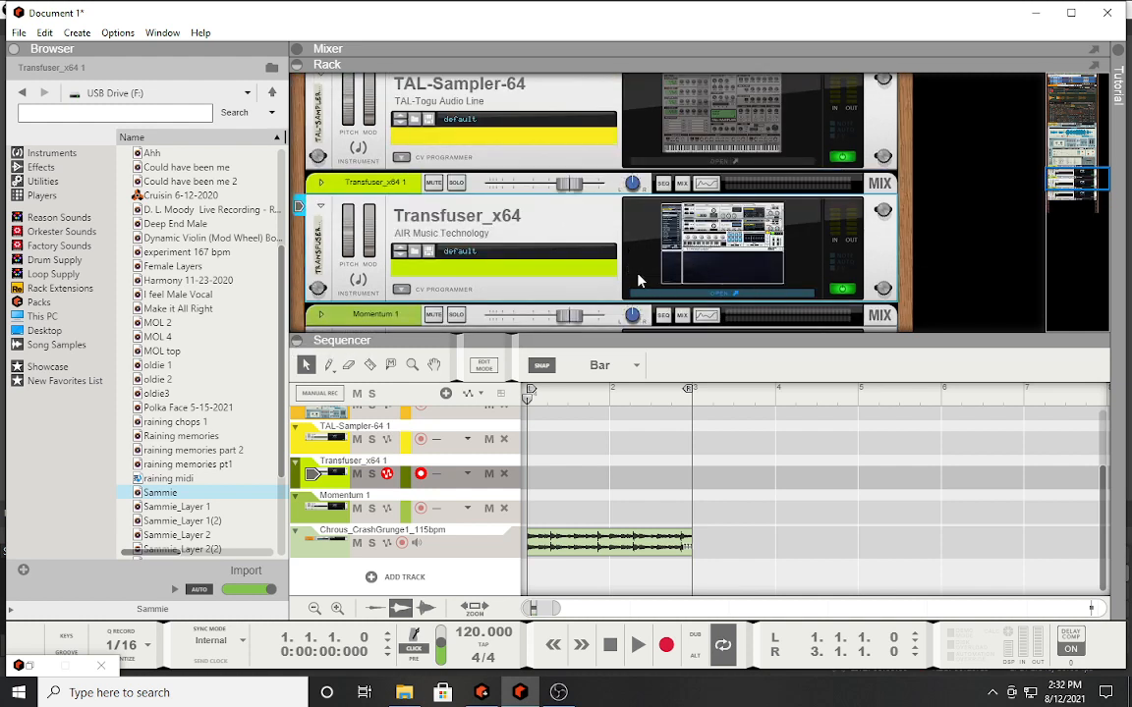
pyautogui.scroll(-1, 612, 247)
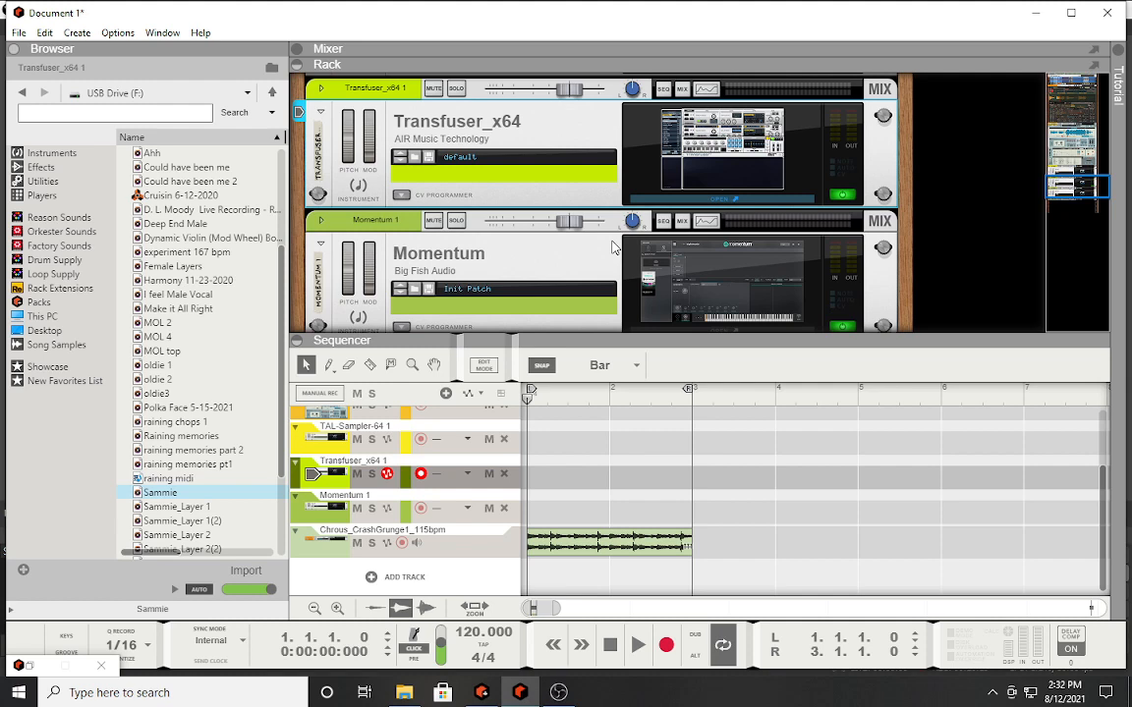
# - Browse the available instruments and search them for "sli"
pyautogui.click(64, 154)
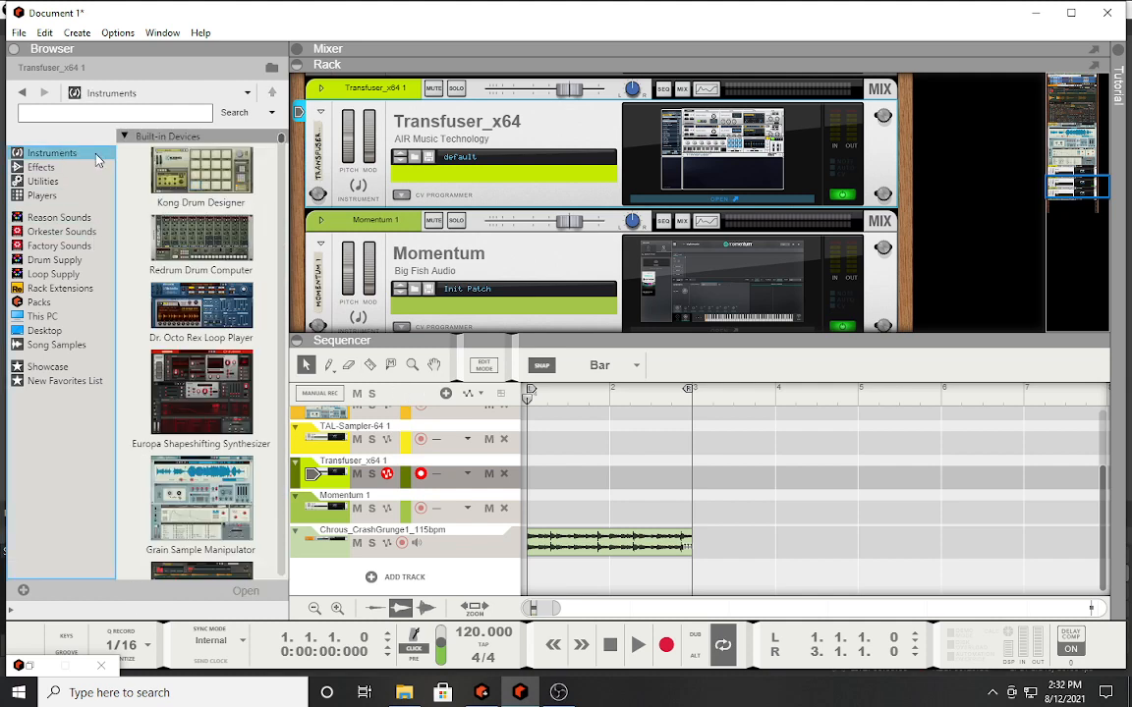
pyautogui.scroll(-15, 207, 334)
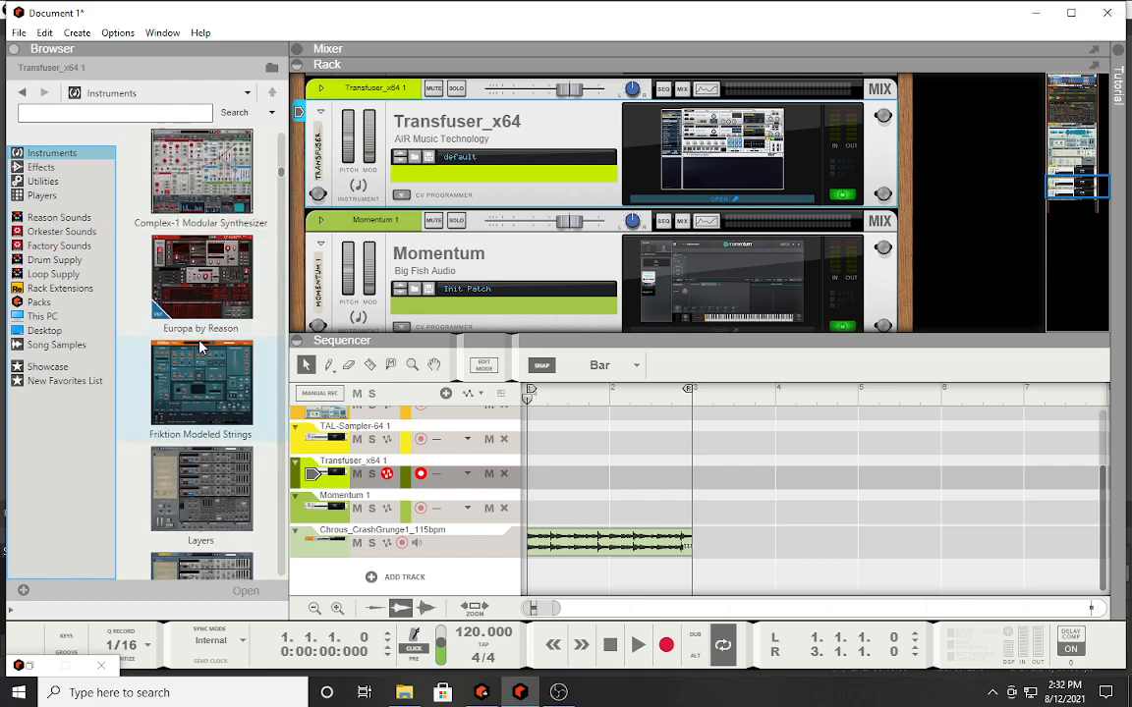
pyautogui.scroll(-20, 202, 347)
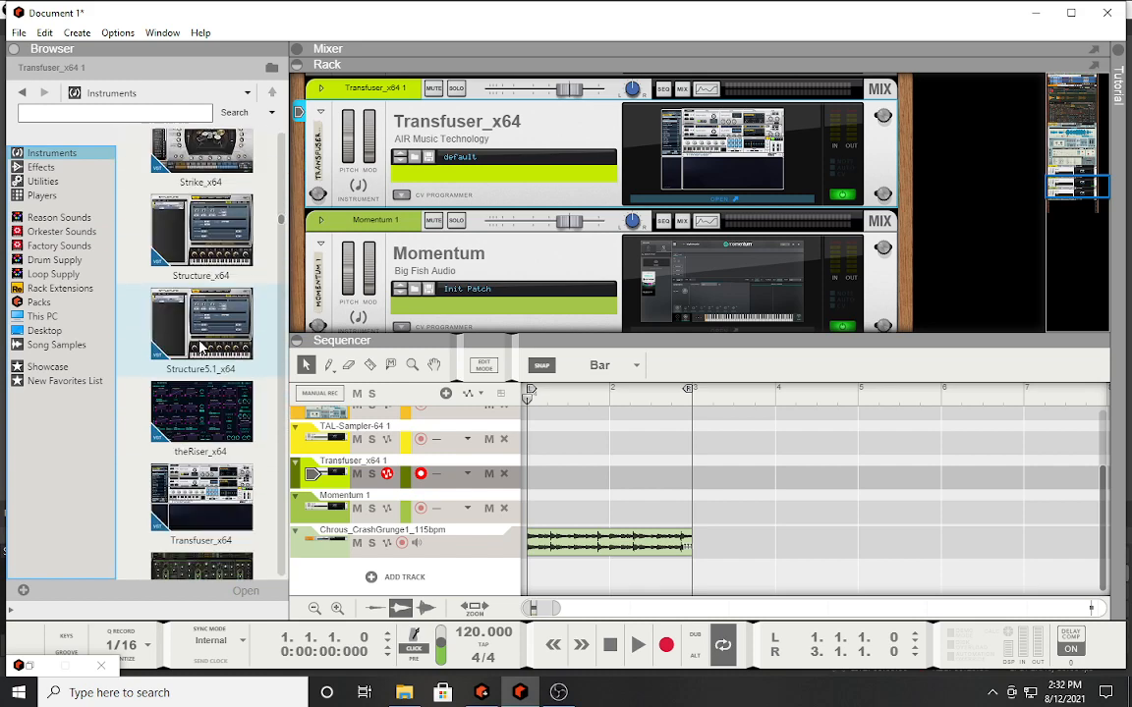
pyautogui.scroll(-5, 201, 347)
pyautogui.click(89, 114)
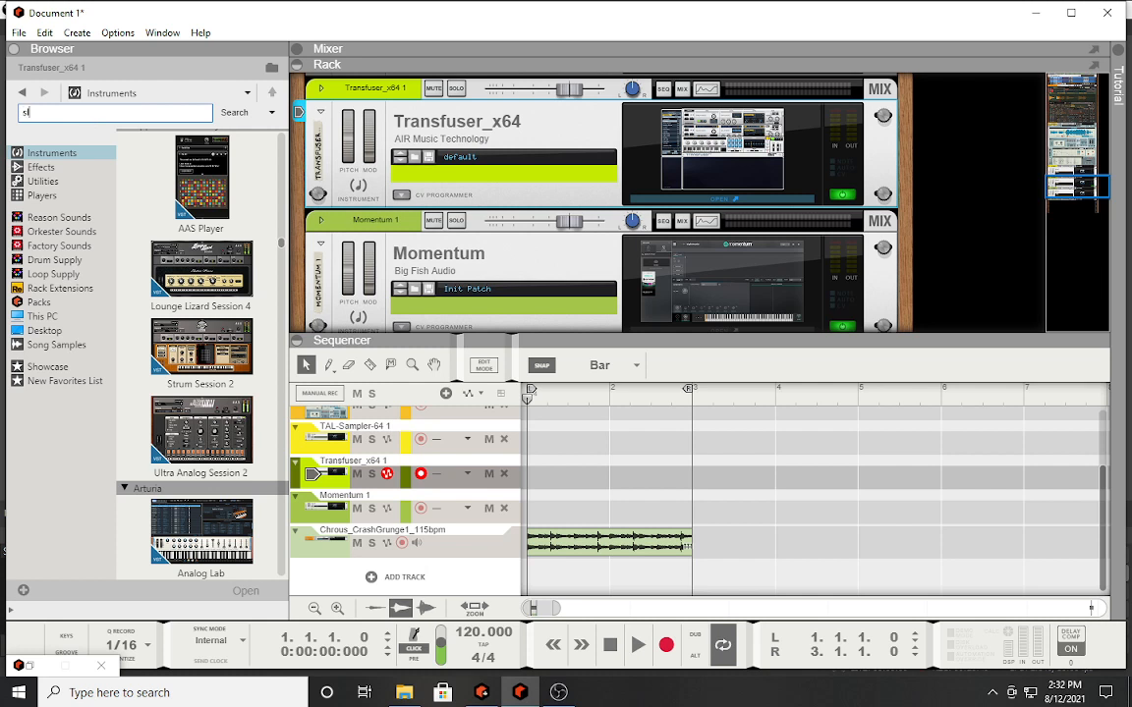
pyautogui.write('slc')
pyautogui.press('Return')
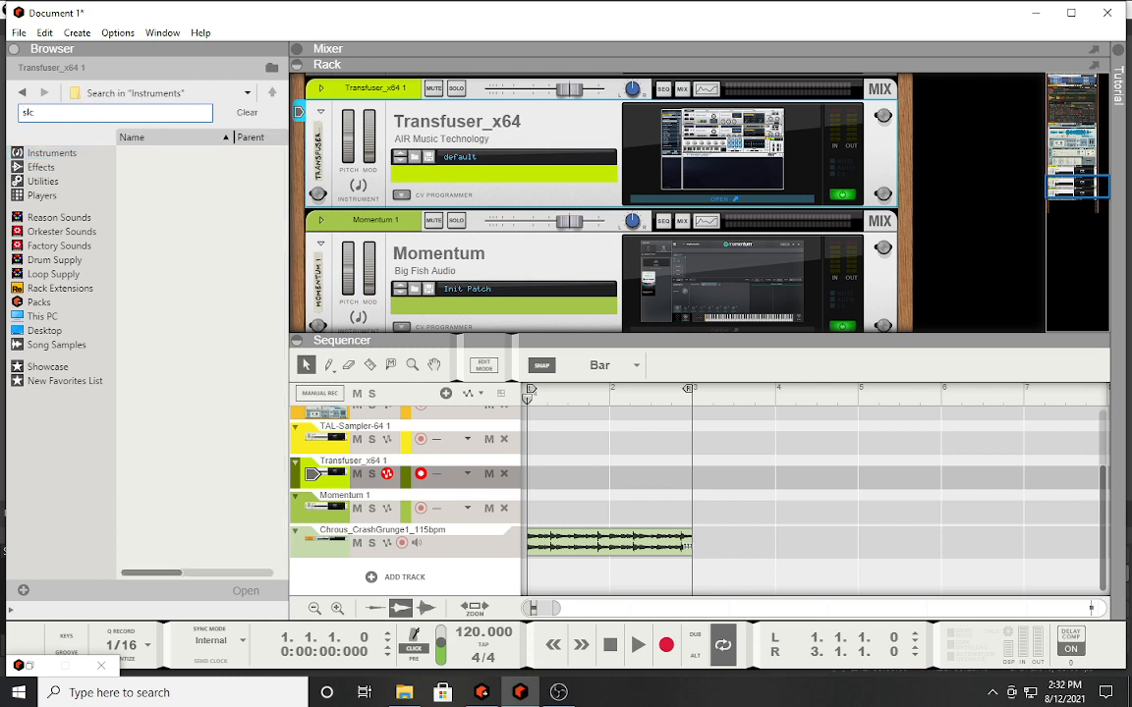
pyautogui.press('Return')
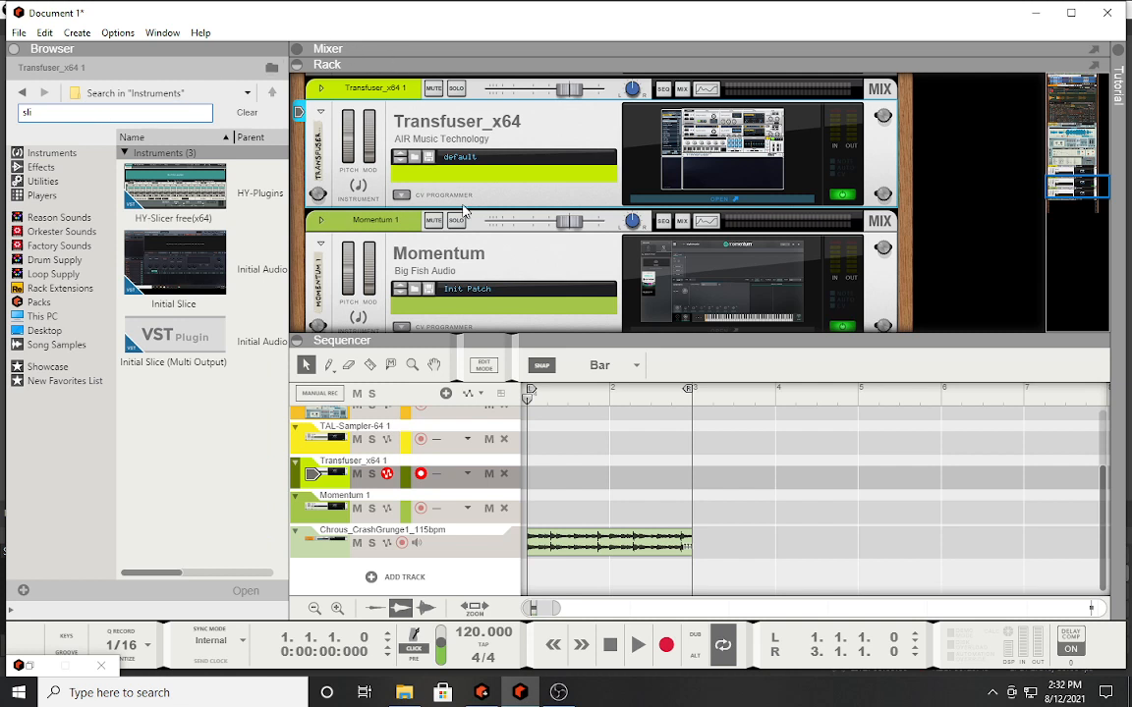
# - Add the Initial Slice instrument after the Momentum device and open its editor, moving the window fully into view
pyautogui.scroll(-3, 466, 214)
pyautogui.moveTo(163, 269); pyautogui.dragTo(407, 240)
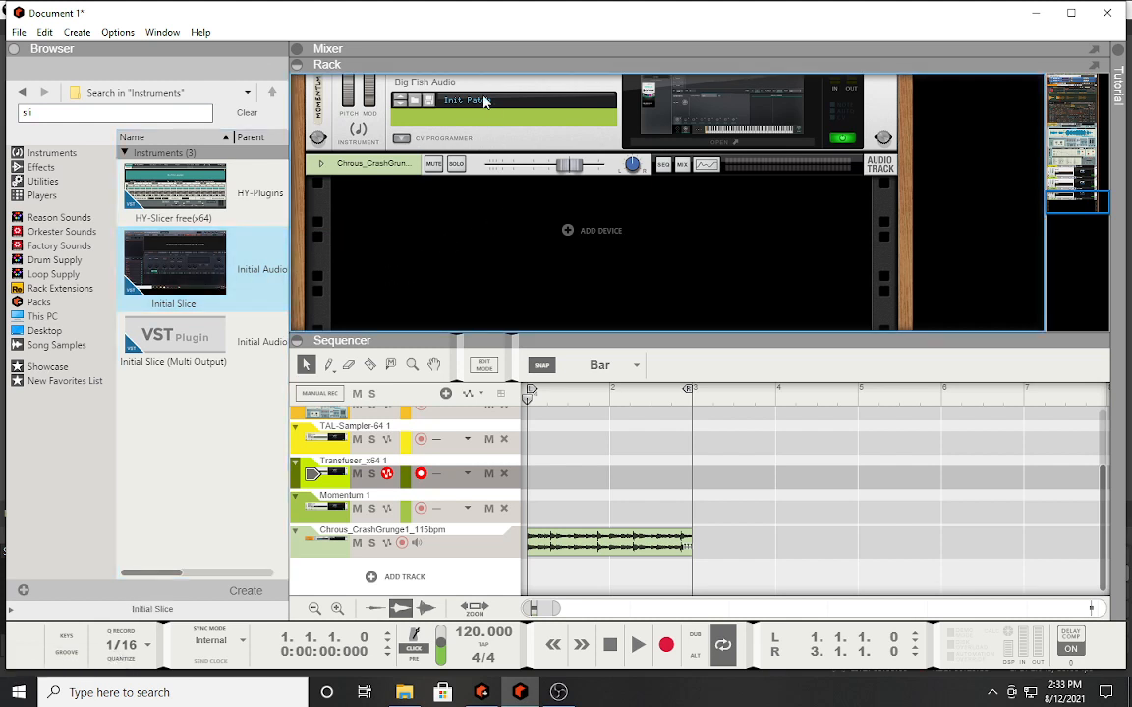
pyautogui.click(329, 128)
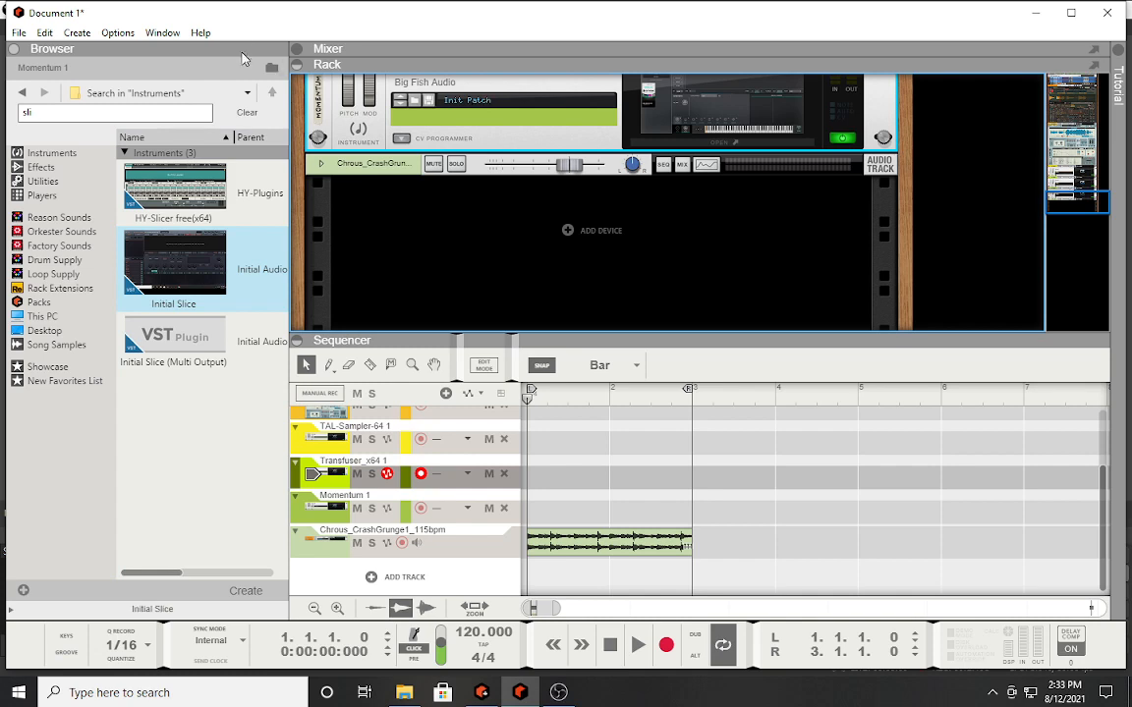
pyautogui.click(184, 267)
pyautogui.doubleClick(184, 267)
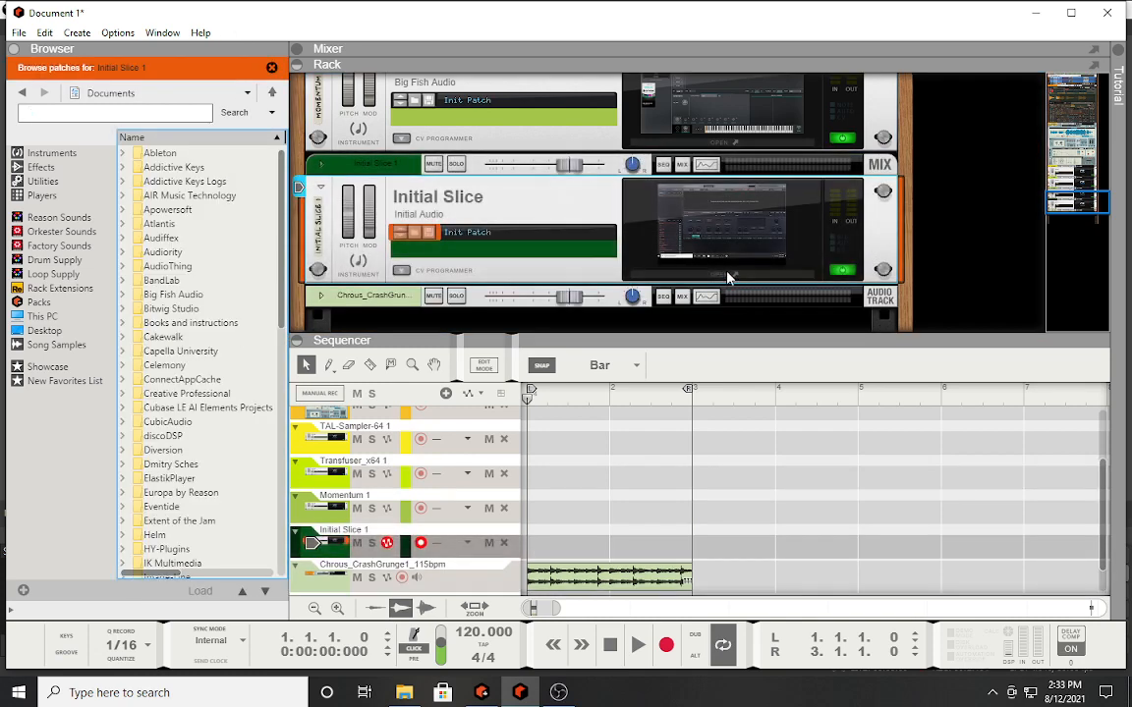
pyautogui.click(711, 278)
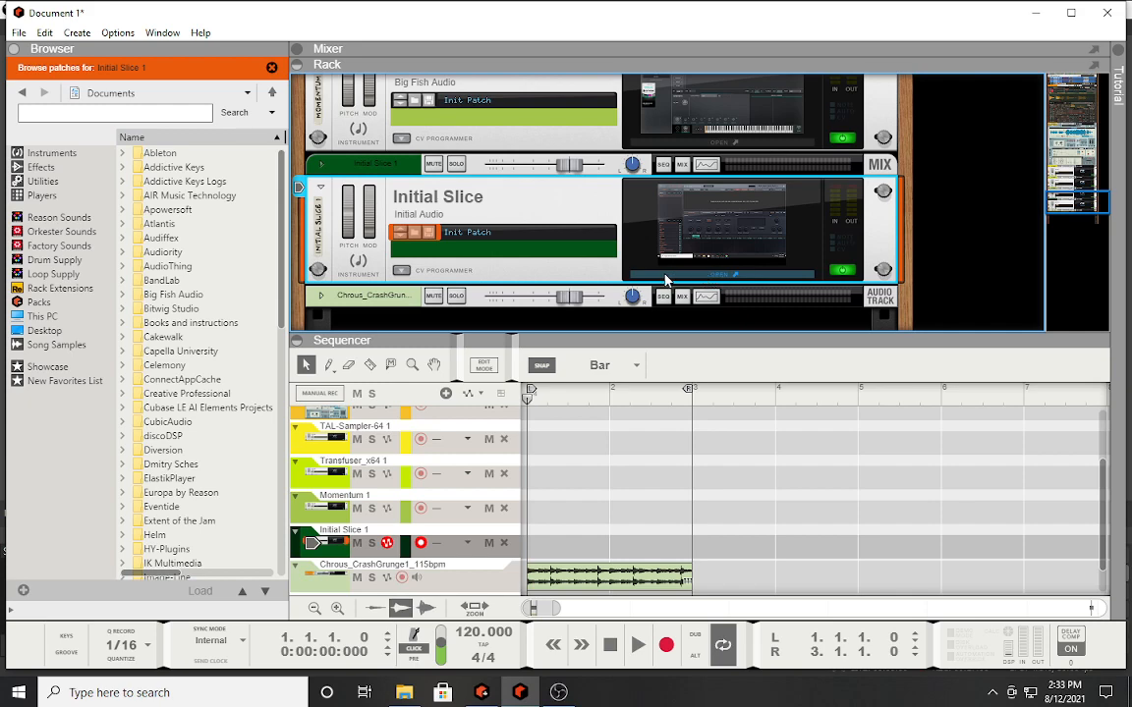
pyautogui.click(666, 280)
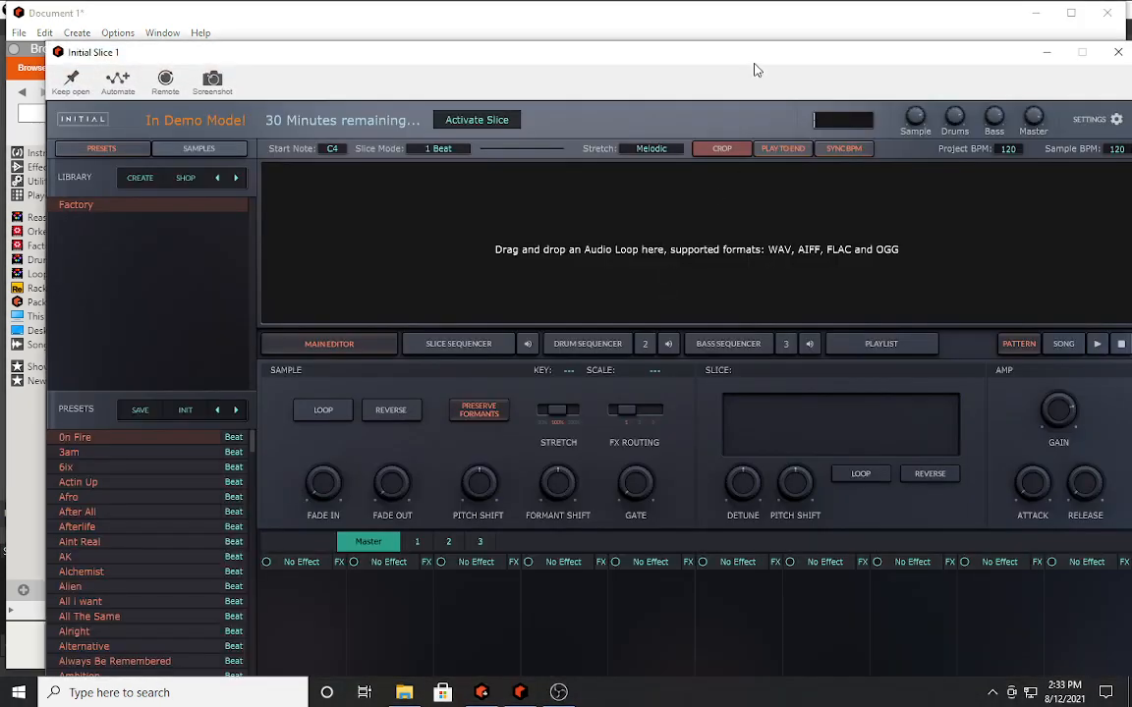
pyautogui.moveTo(753, 63); pyautogui.dragTo(733, 28)
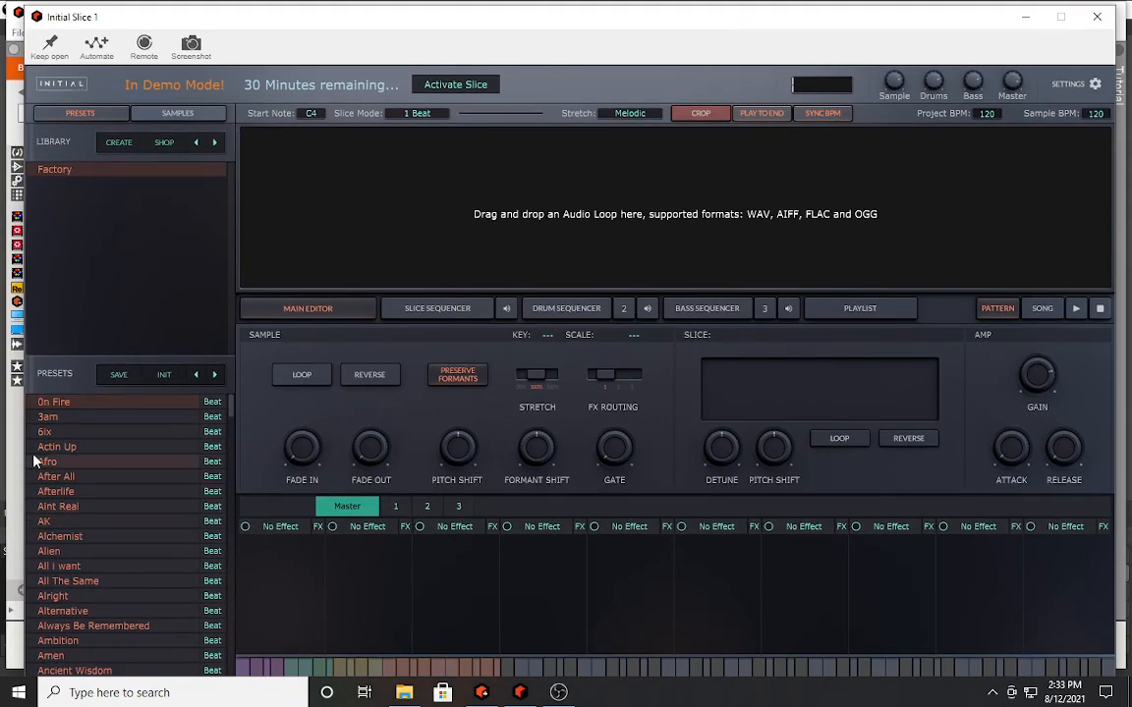
# - Load the 6ix factory preset in Initial Slice and audition its E4 slice
pyautogui.click(57, 432)
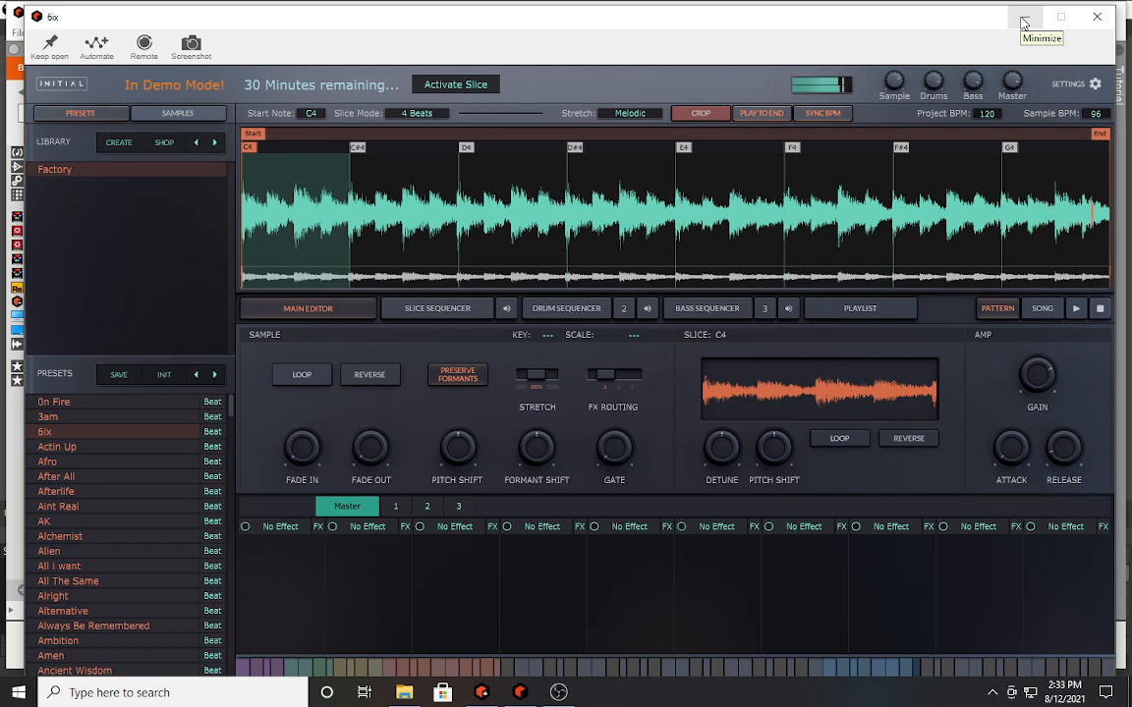
pyautogui.moveTo(689, 254)
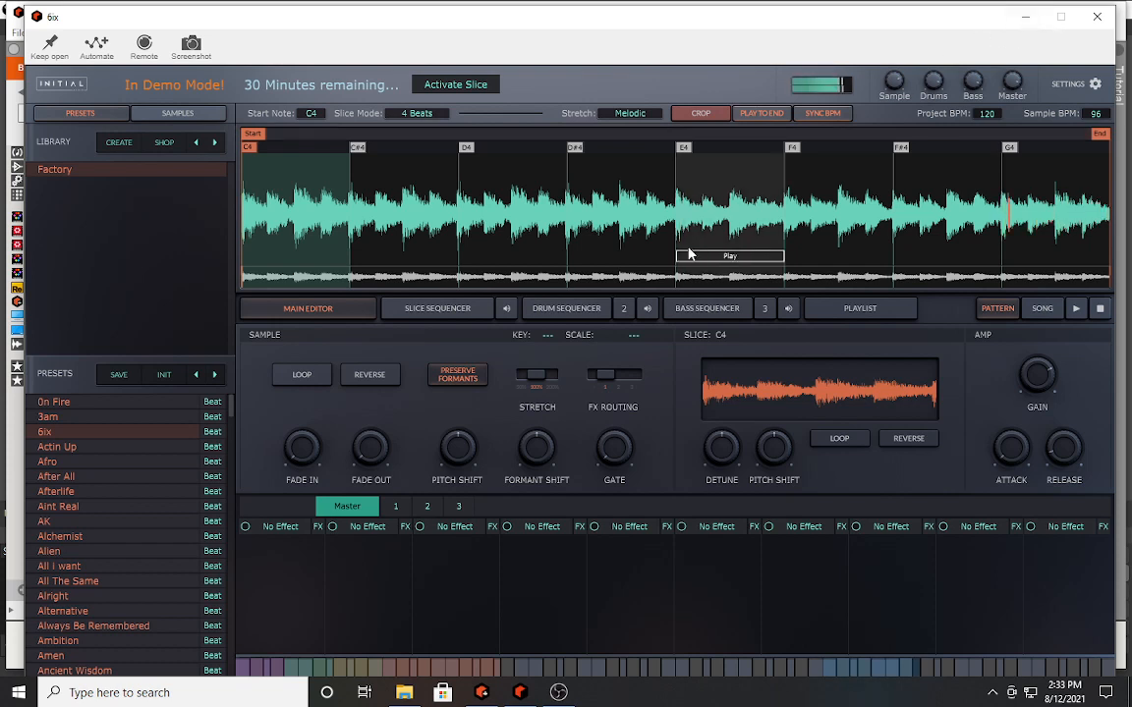
pyautogui.click(688, 254)
pyautogui.click(688, 253)
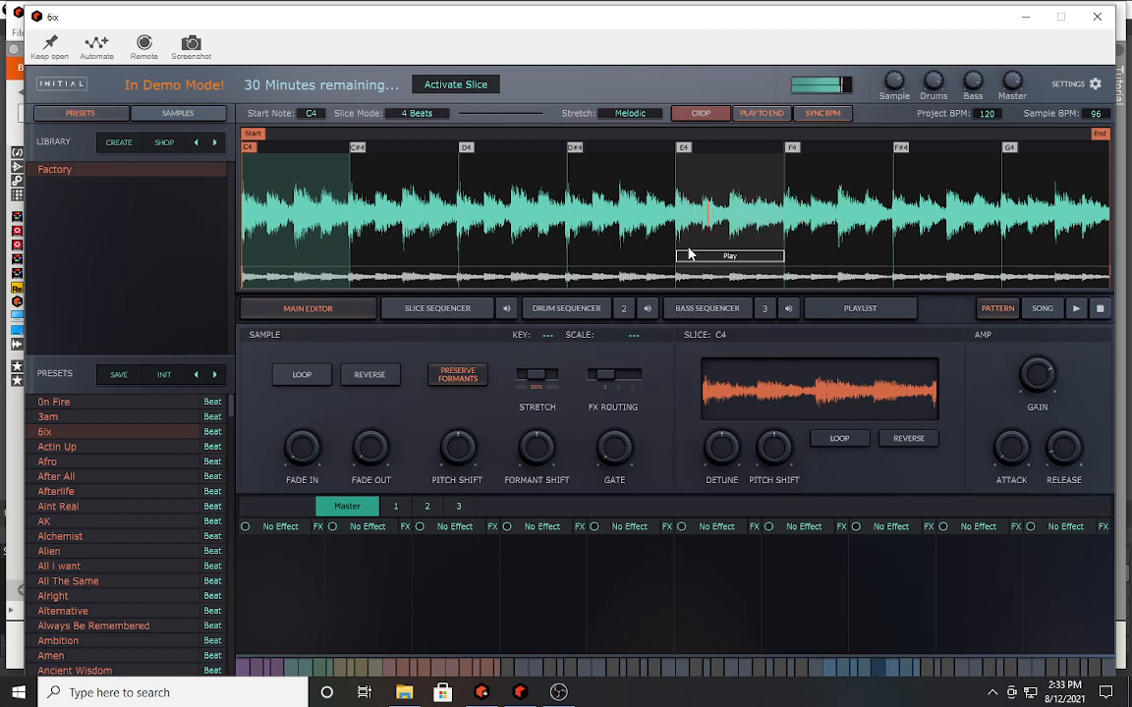
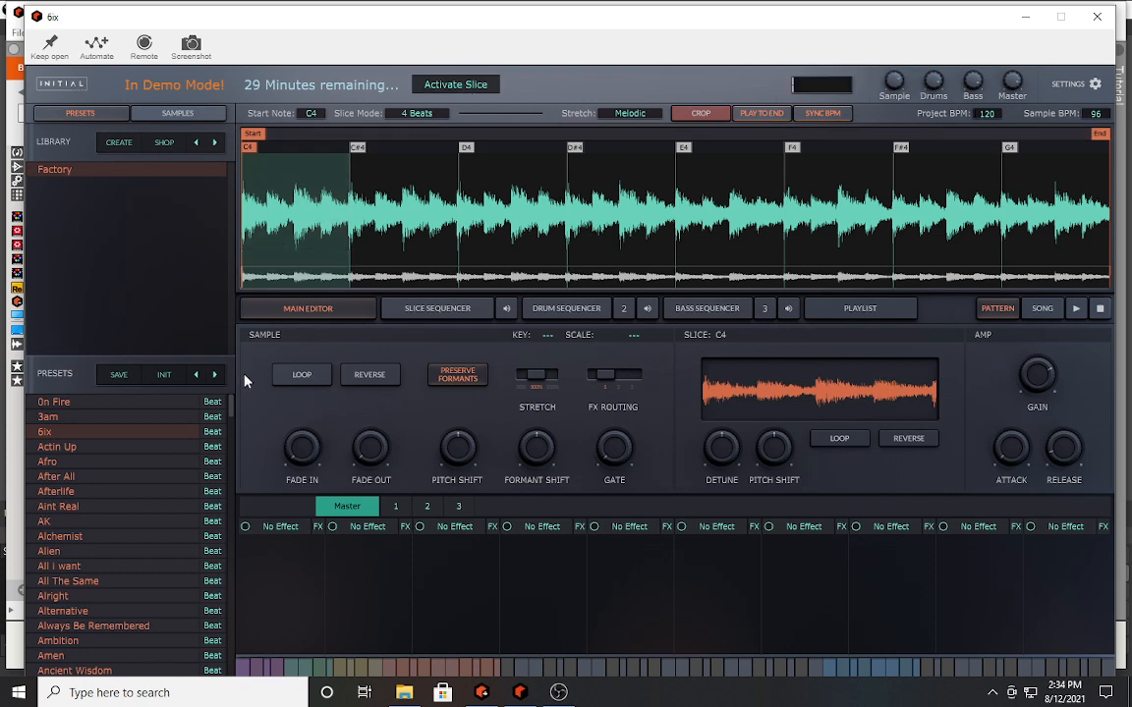
# - Enter F#5, G5, F5 and D5 notes in pattern 1 of the slice sequencer, then play and stop the pattern
pyautogui.click(437, 310)
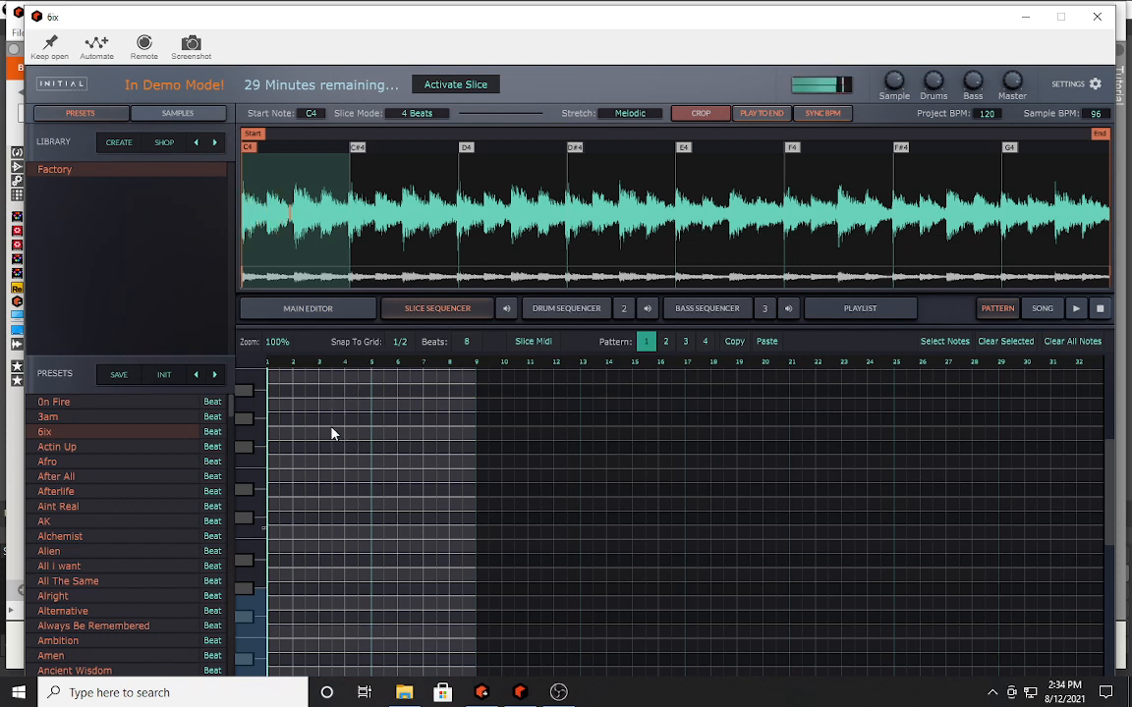
pyautogui.click(278, 447)
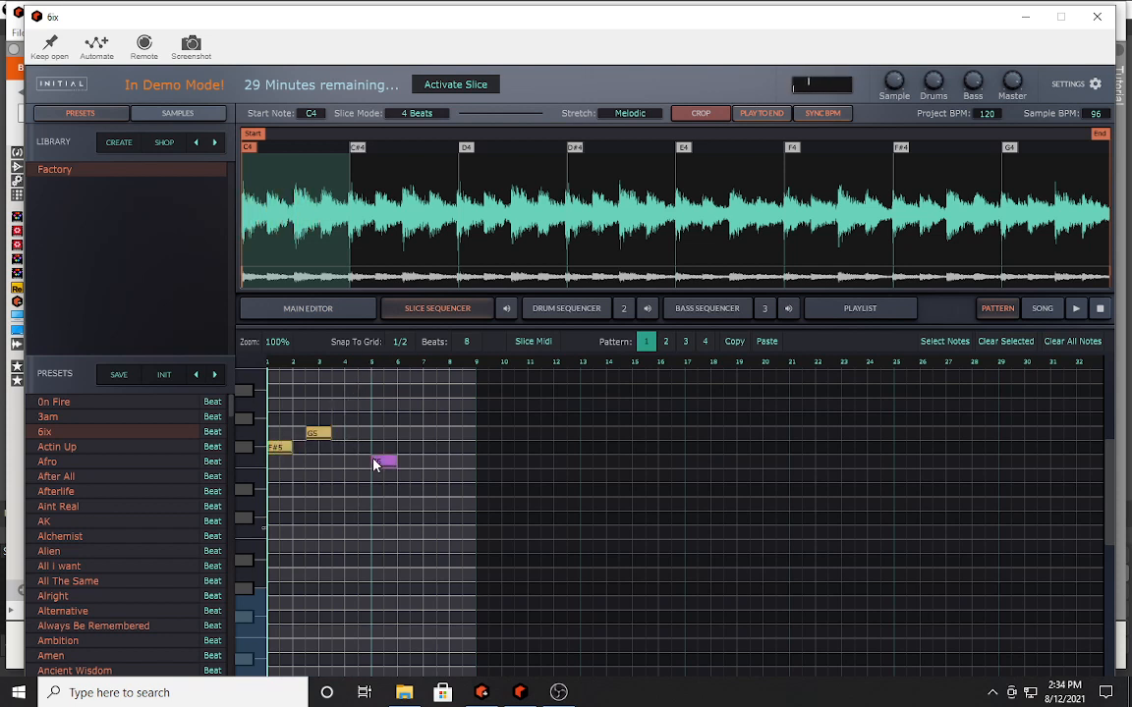
pyautogui.click(434, 505)
pyautogui.click(1075, 309)
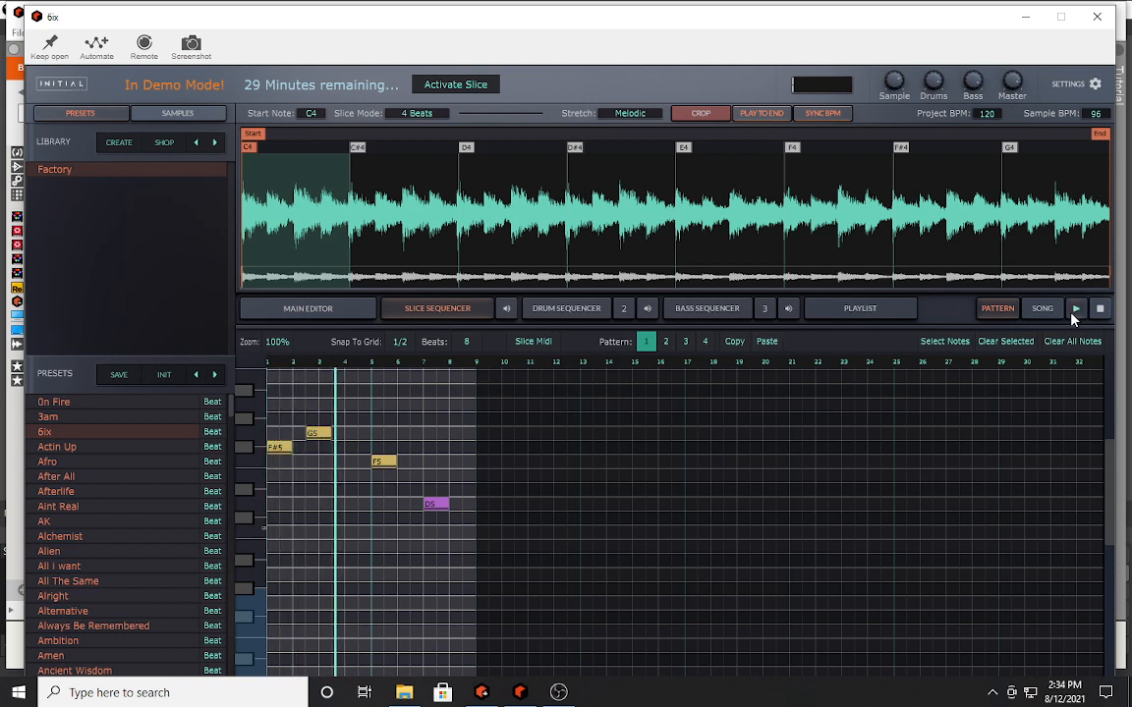
pyautogui.click(1099, 309)
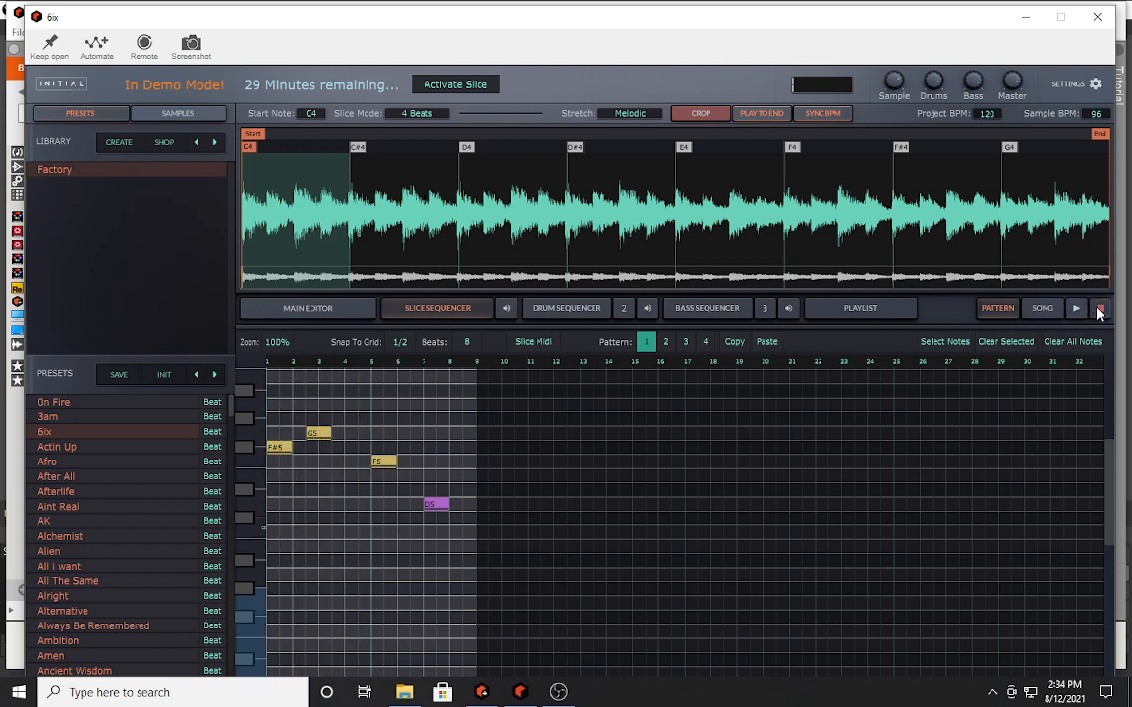
# - Delete all the trial notes from the slice sequencer's pattern 1
pyautogui.click(482, 534)
pyautogui.rightClick(383, 461)
pyautogui.rightClick(319, 433)
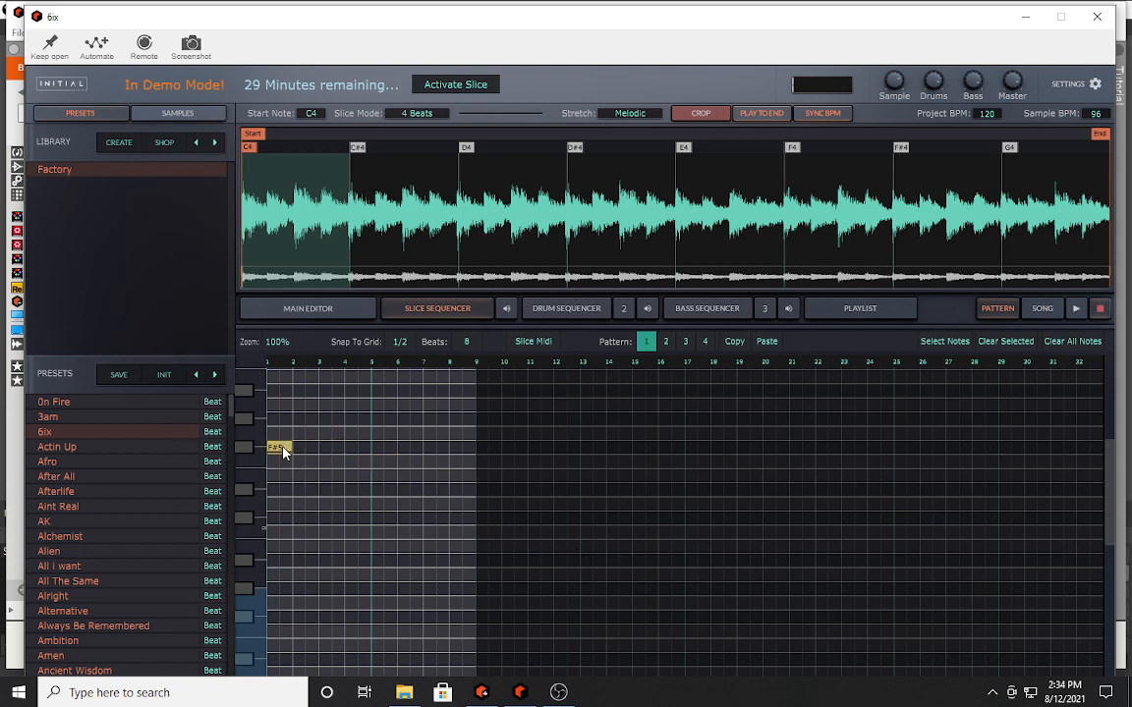
pyautogui.rightClick(280, 448)
# - Place trial hits on rows 2, 4, 5 and 6 of the drum sequencer, playing and stopping the pattern
pyautogui.click(558, 310)
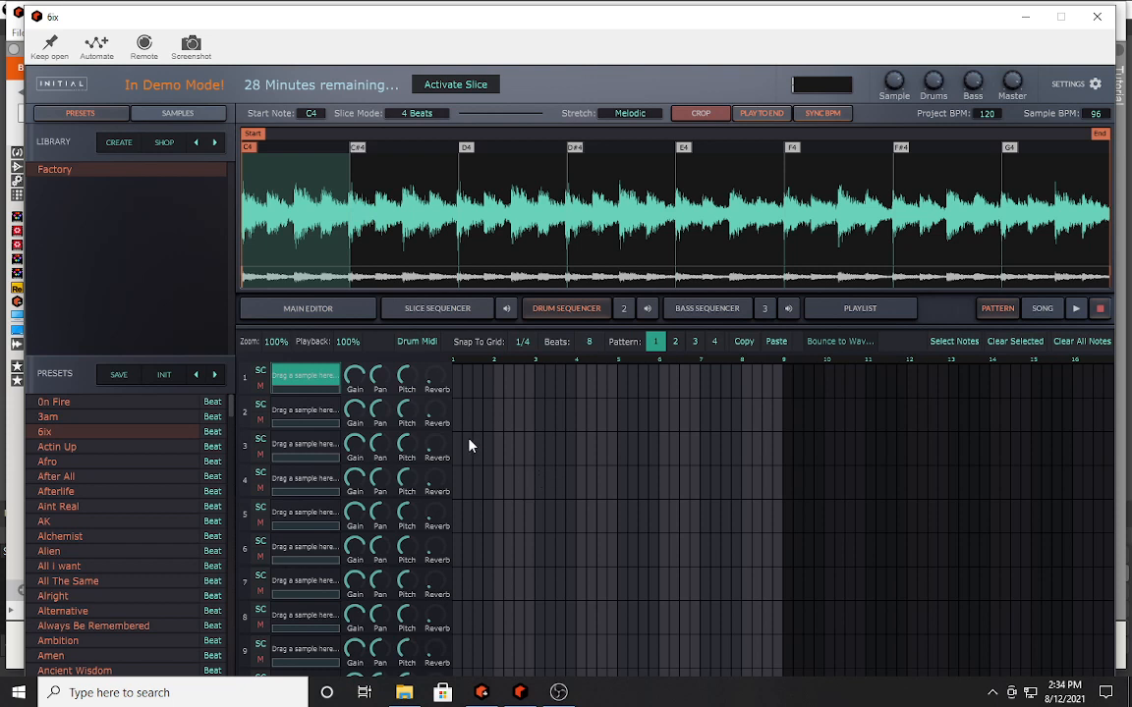
pyautogui.click(488, 483)
pyautogui.click(550, 516)
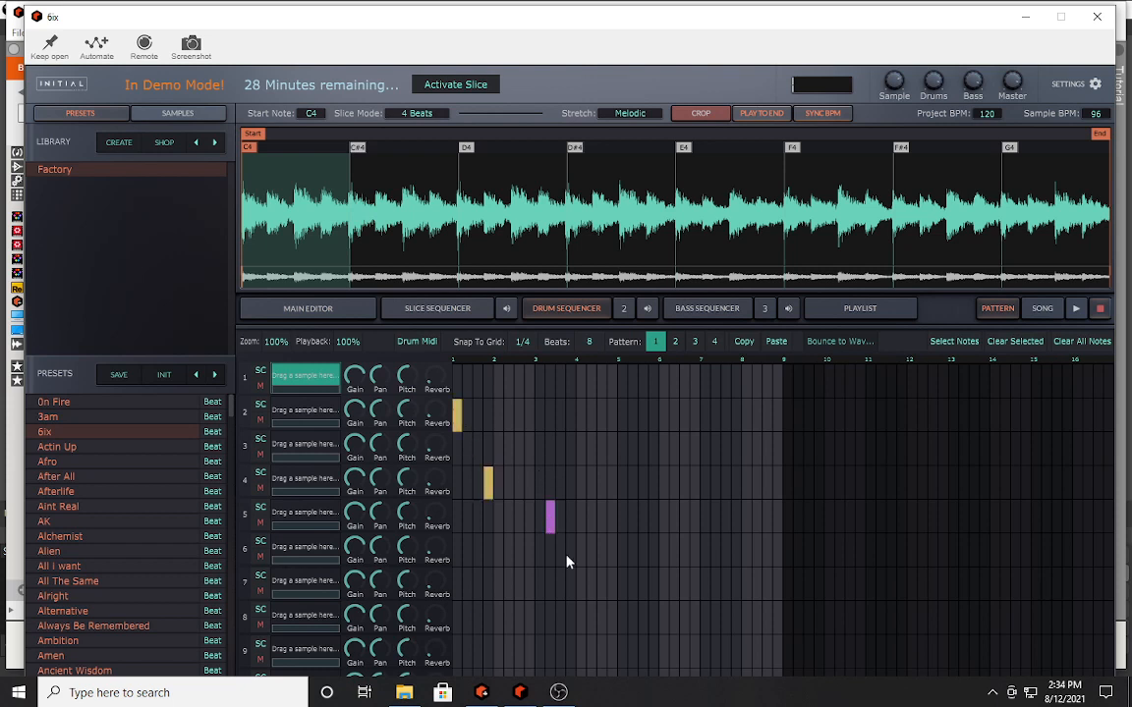
pyautogui.click(611, 550)
pyautogui.click(1075, 309)
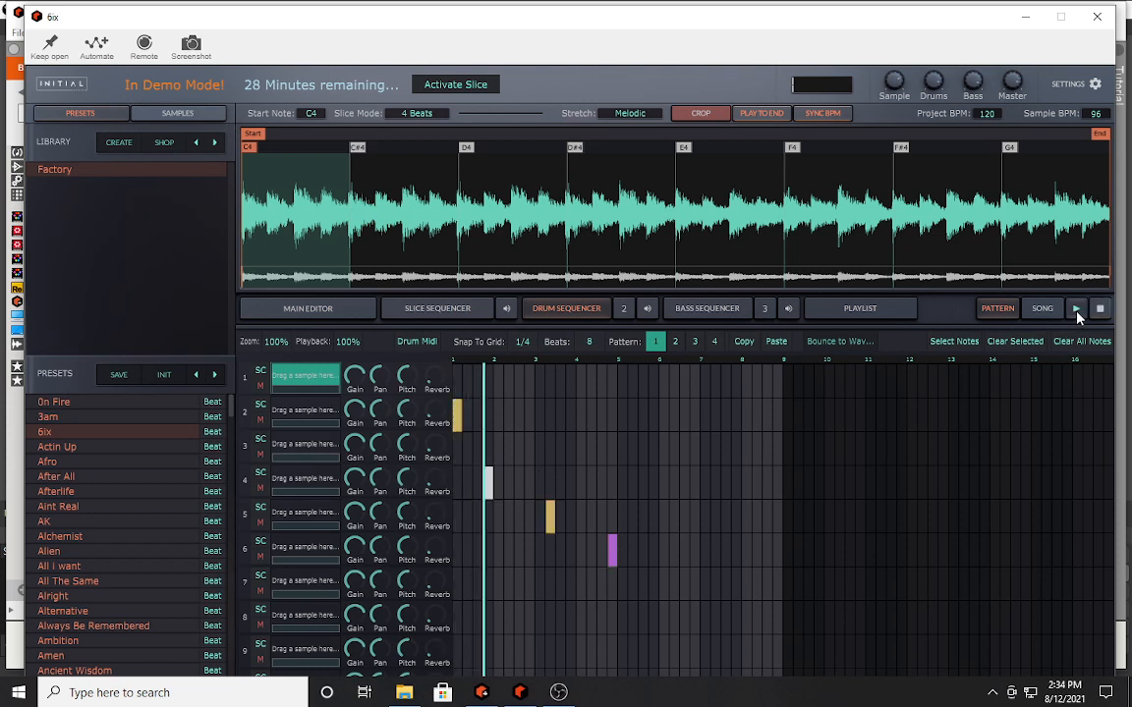
pyautogui.click(674, 517)
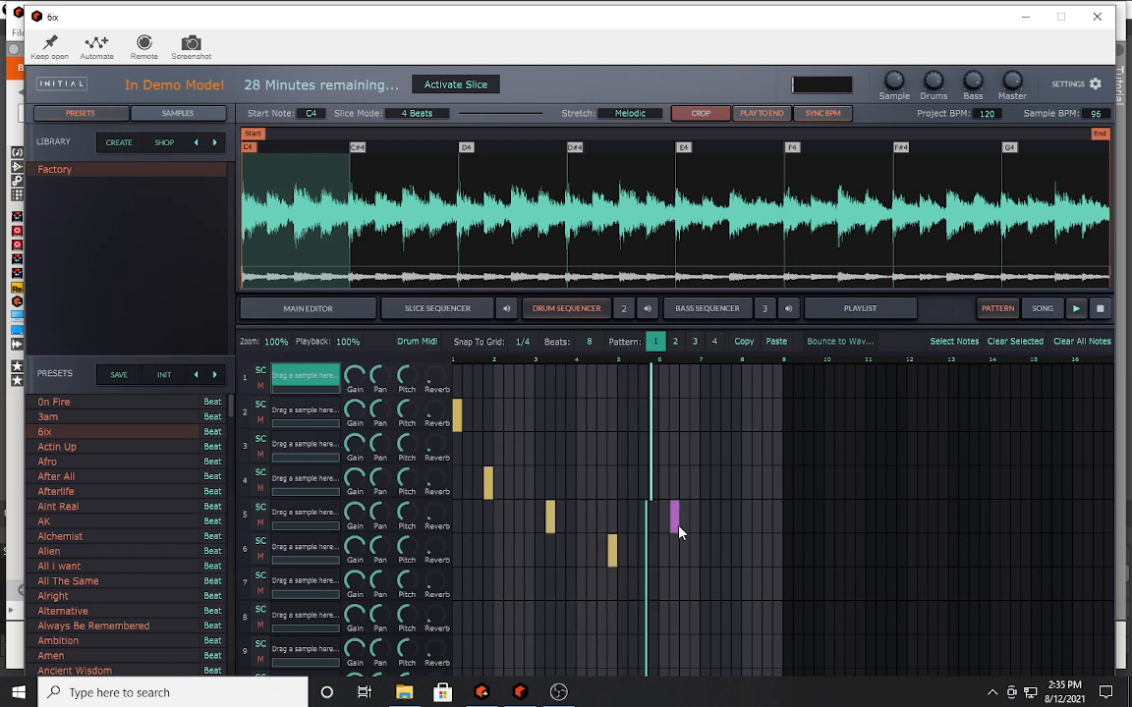
pyautogui.click(1100, 310)
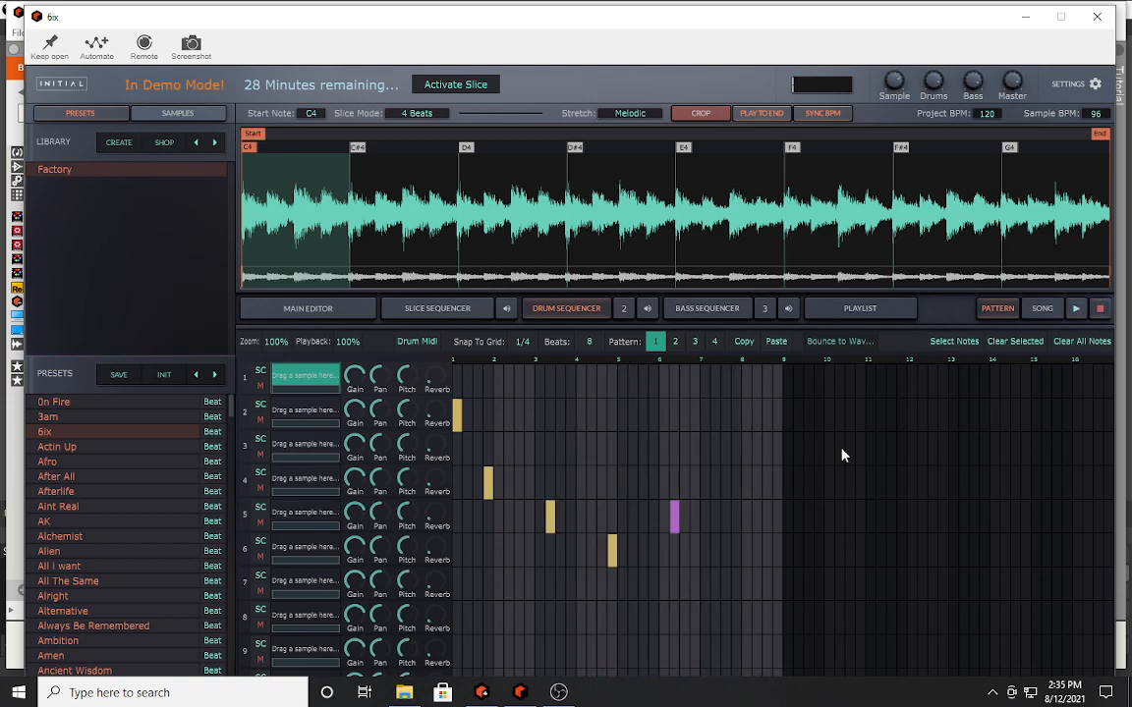
# - Delete all the trial hits from the drum sequencer pattern
pyautogui.click(676, 526)
pyautogui.click(553, 523)
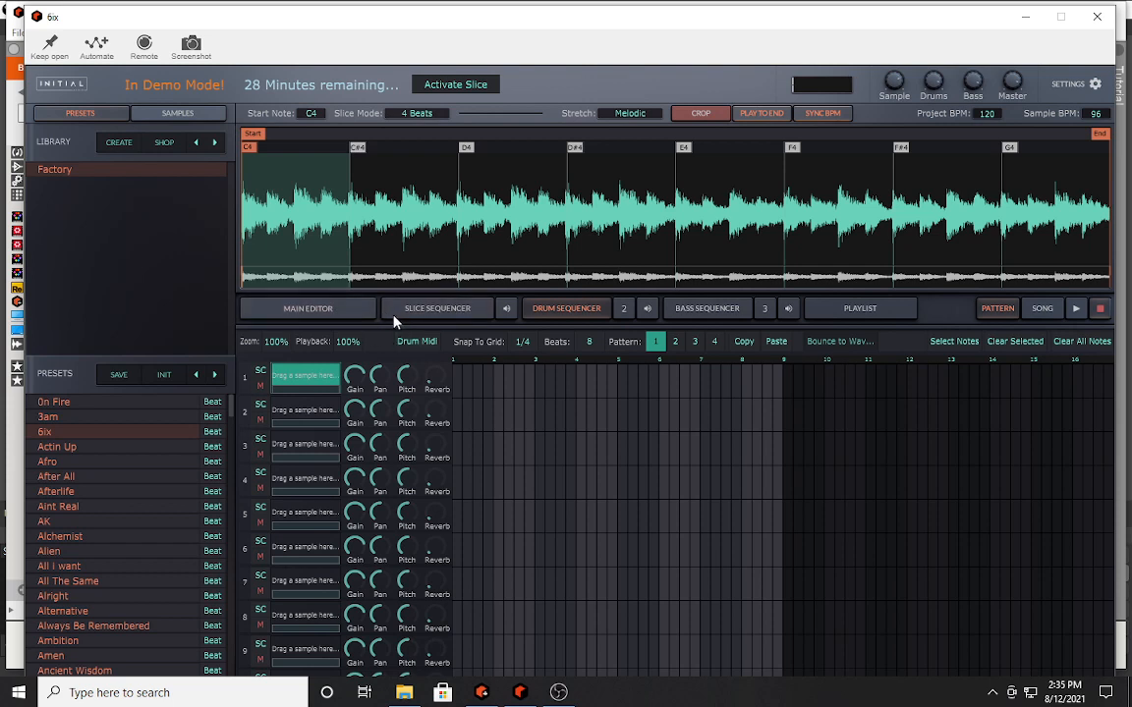
# - Return to the slice sequencer and turn off Play to End and Sync BPM for the 6ix sample
pyautogui.click(432, 320)
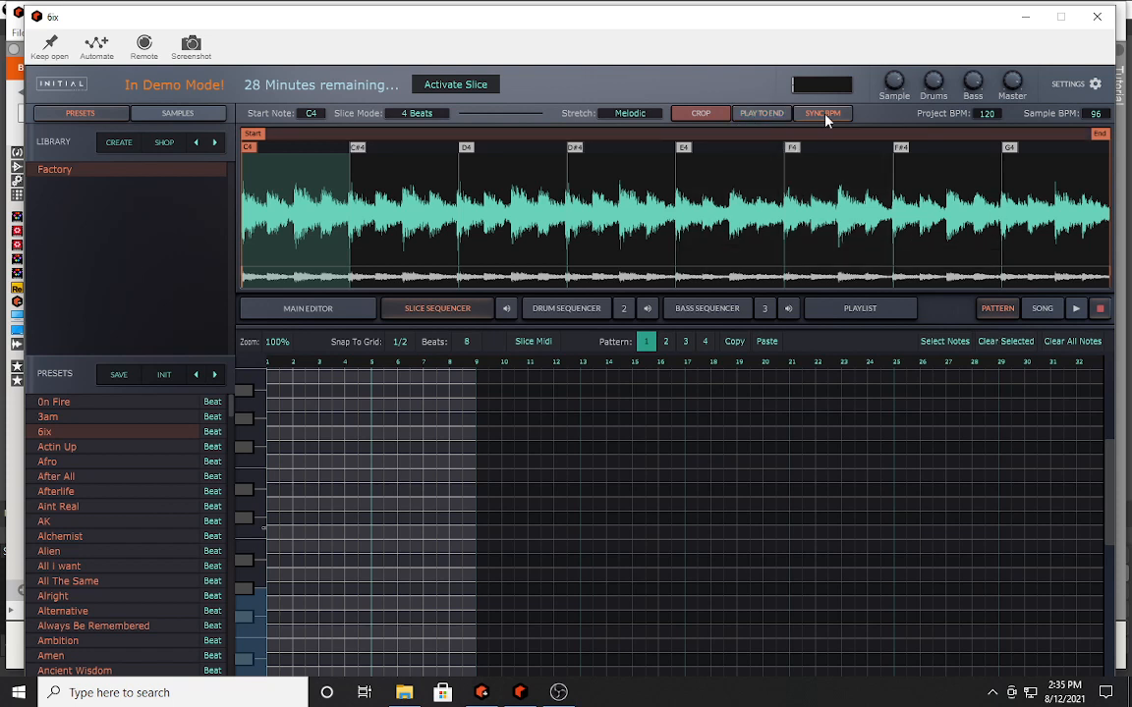
pyautogui.click(750, 115)
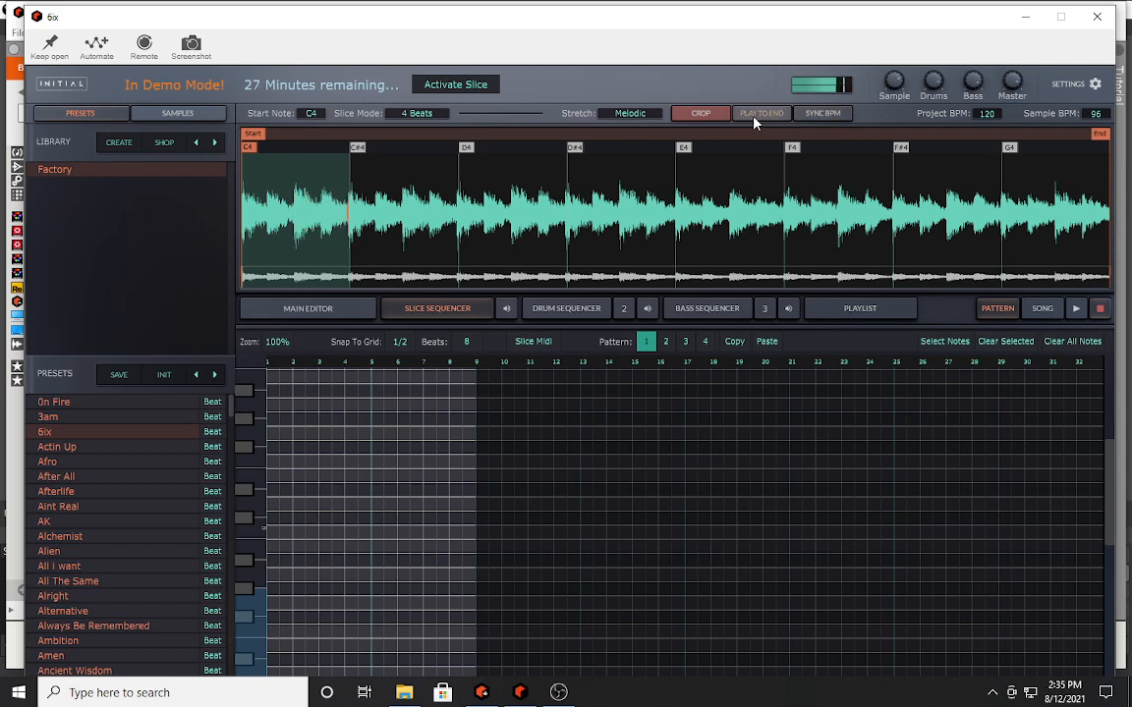
# - In the main editor of the 6ix preset, set the sample's pitch shift to 4 semitones
pyautogui.click(574, 309)
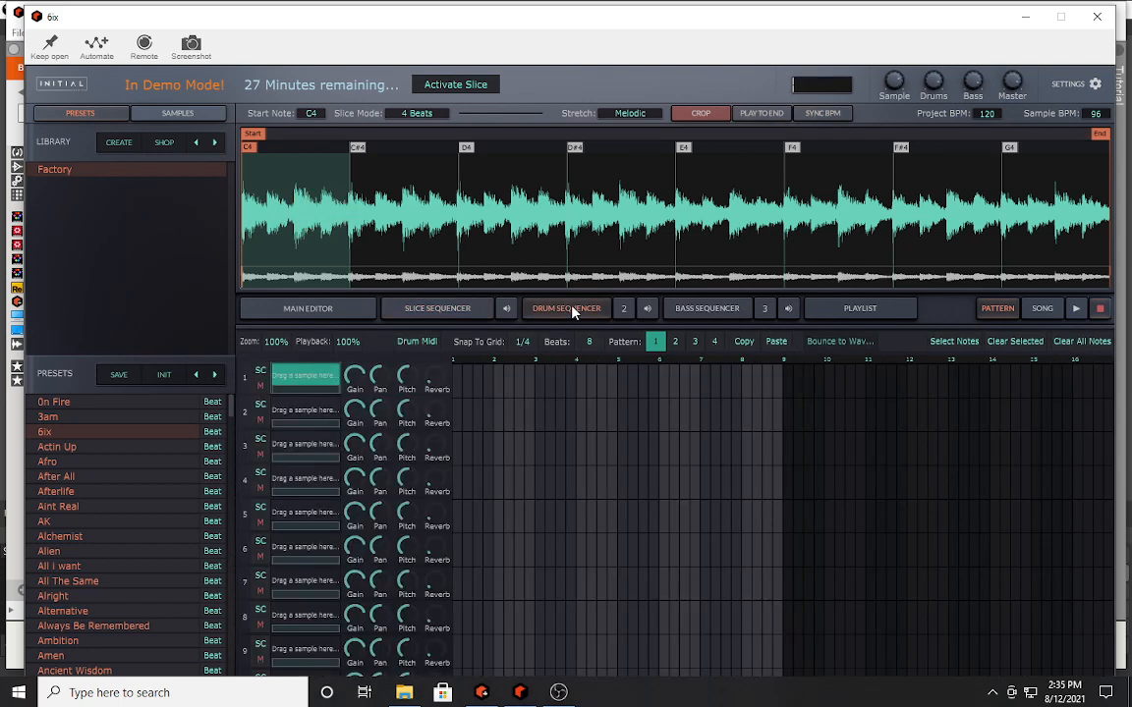
pyautogui.click(433, 308)
pyautogui.click(334, 311)
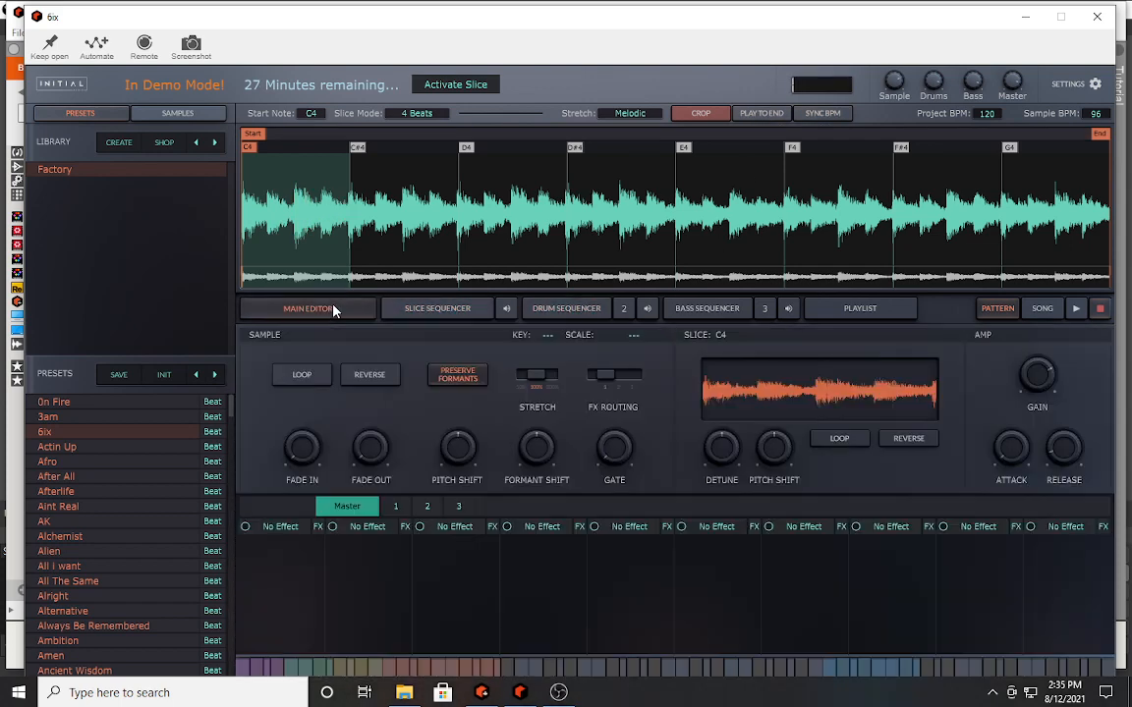
pyautogui.scroll(4, 458, 448)
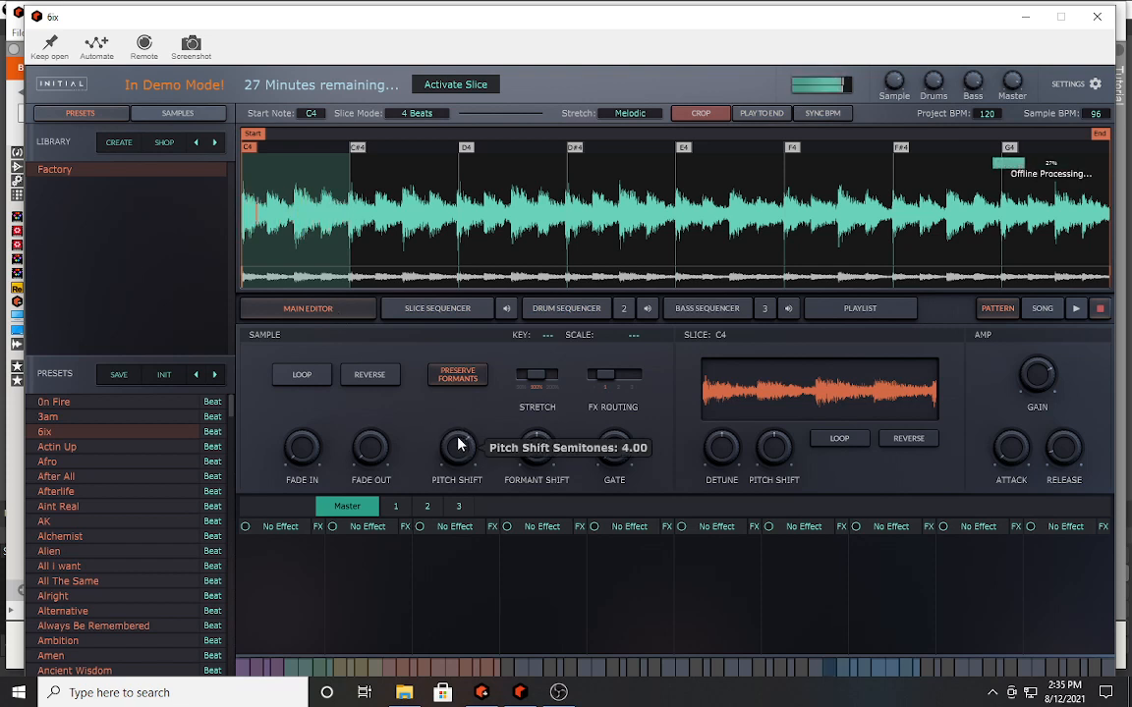
# - Turn off Preserve Formants for the sample and switch Loop on and back off
pyautogui.click(461, 378)
pyautogui.click(303, 378)
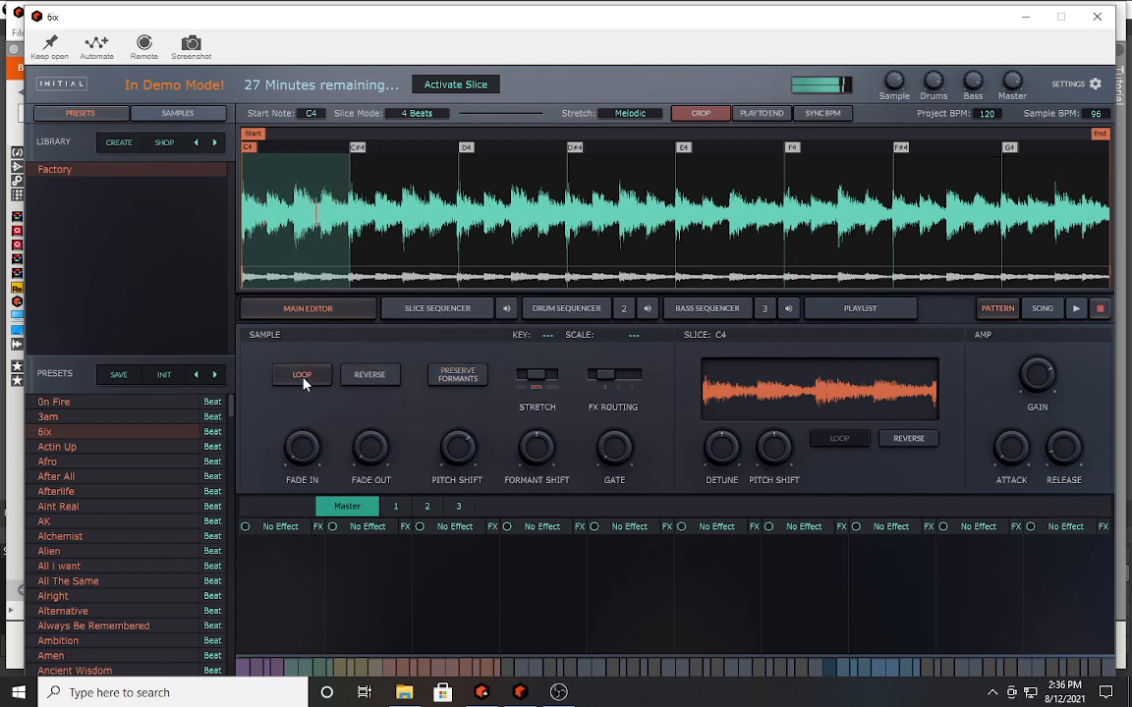
pyautogui.click(303, 379)
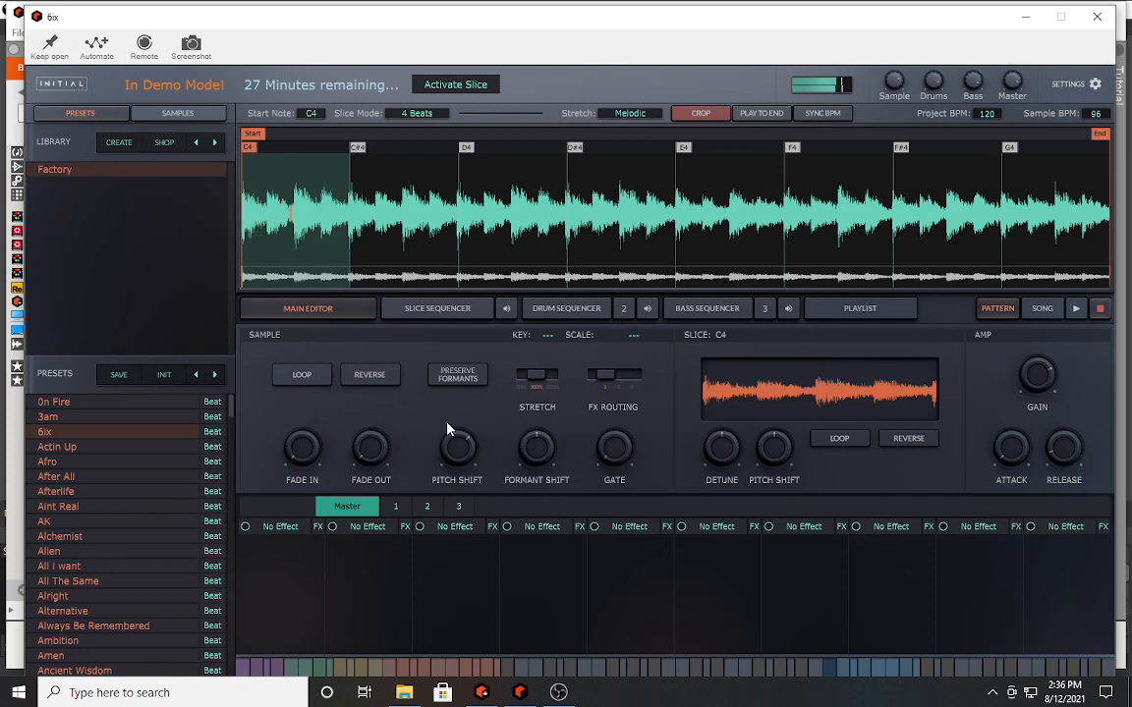
# - Try the sample's stretch at 50% half time and at 200% double time
pyautogui.moveTo(546, 379)
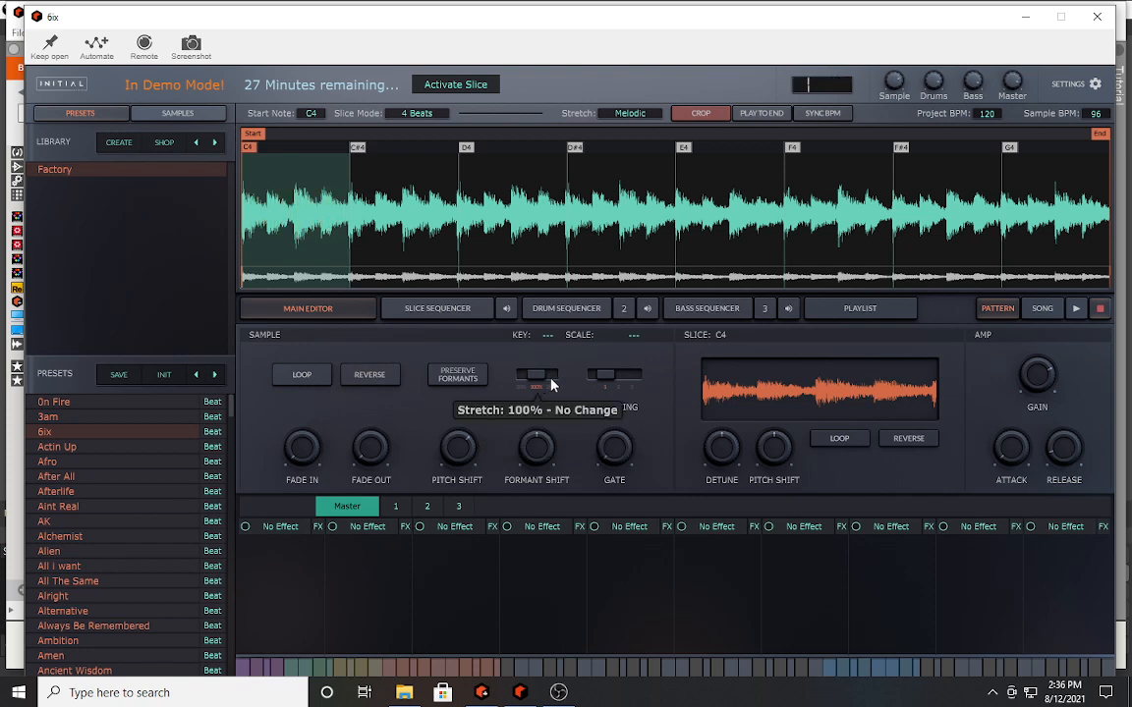
pyautogui.moveTo(535, 382); pyautogui.dragTo(513, 374)
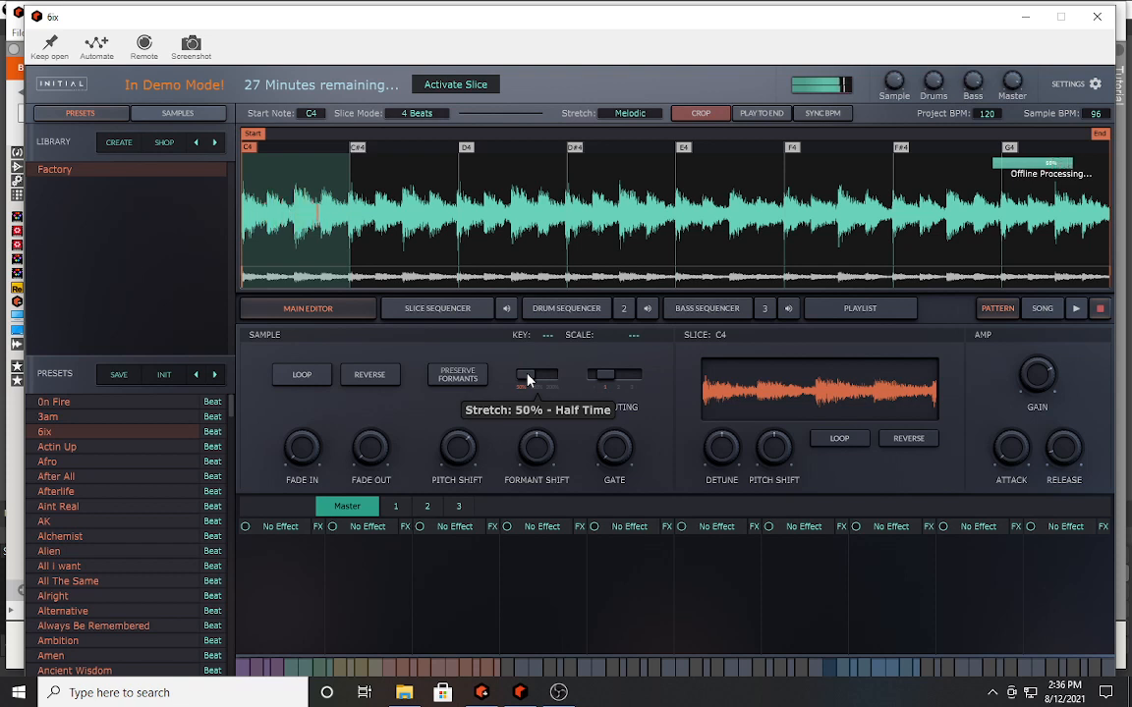
pyautogui.click(528, 380)
pyautogui.moveTo(528, 380); pyautogui.dragTo(562, 385)
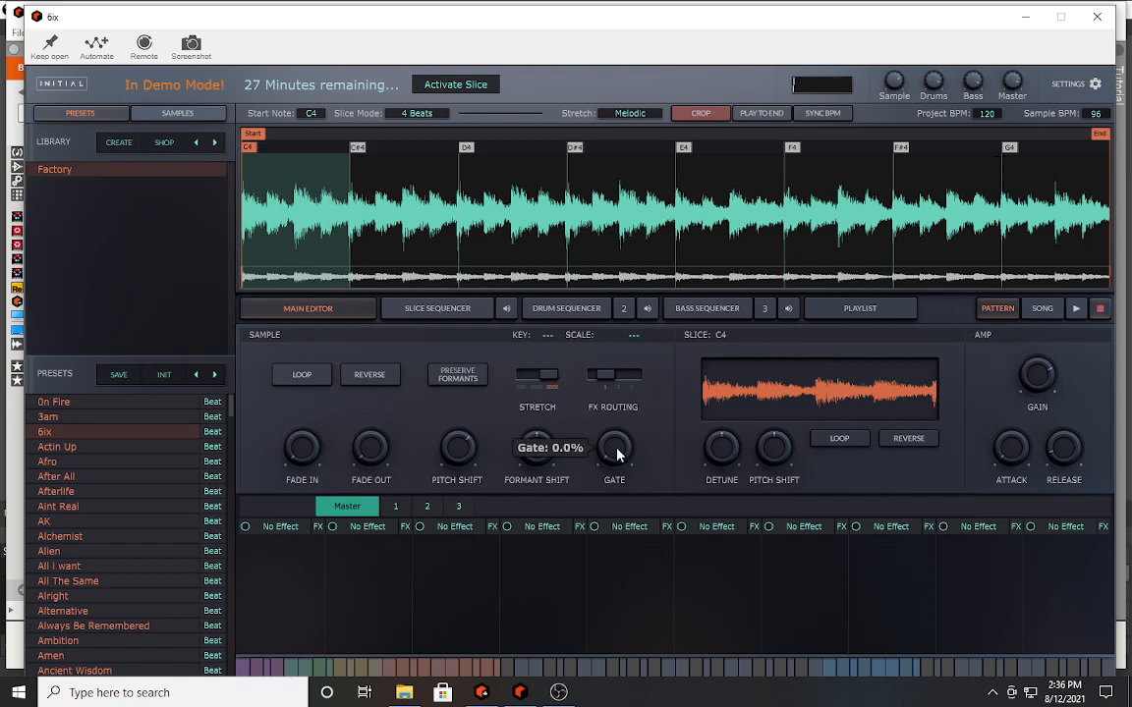
# - Raise the C4 slice's pitch shift and set the sample's stretch to 50% half time
pyautogui.moveTo(613, 459)
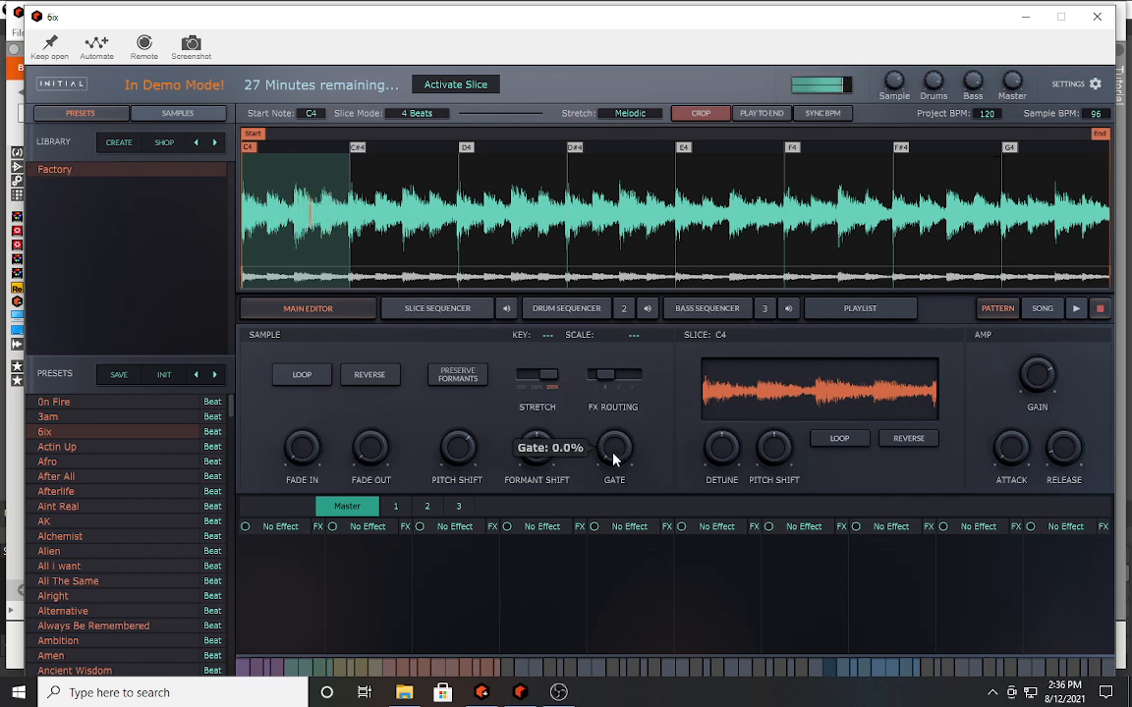
pyautogui.moveTo(788, 462)
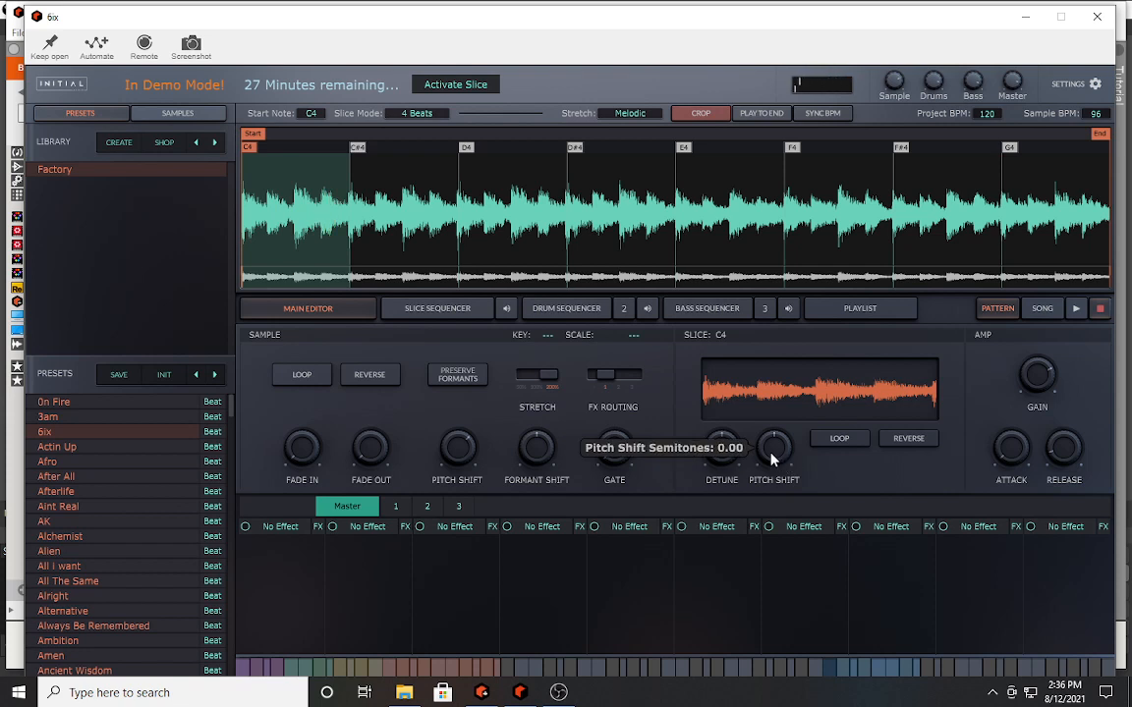
pyautogui.scroll(2, 773, 449)
pyautogui.scroll(1, 772, 449)
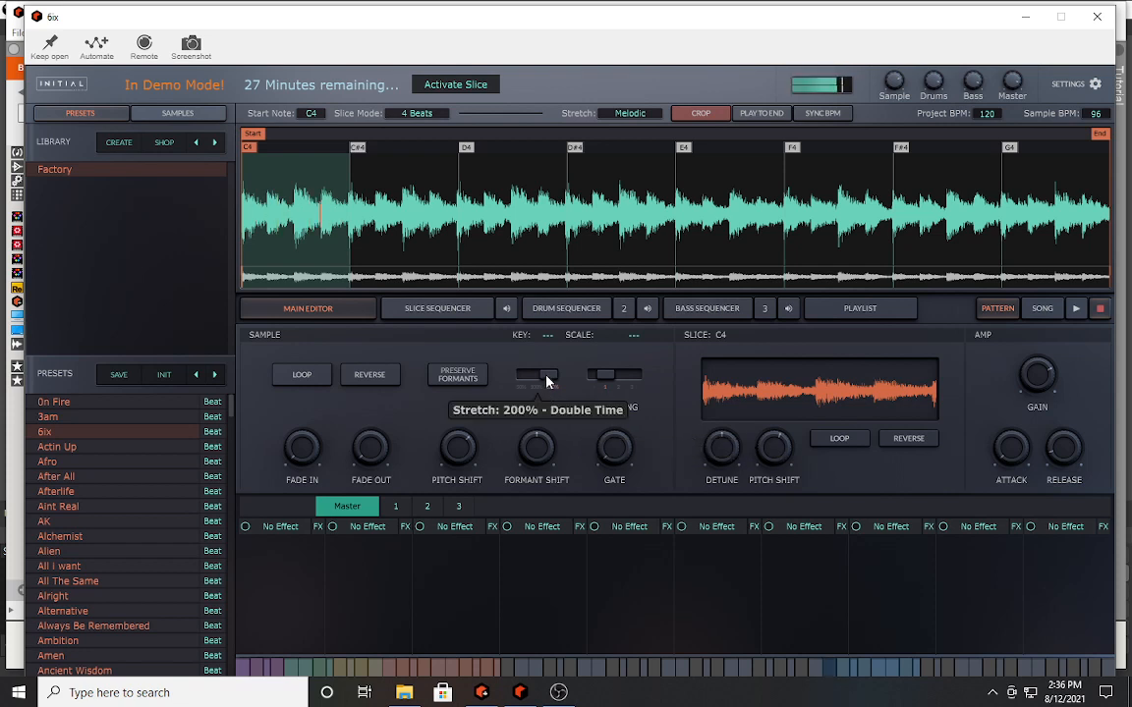
pyautogui.moveTo(546, 374); pyautogui.dragTo(499, 370)
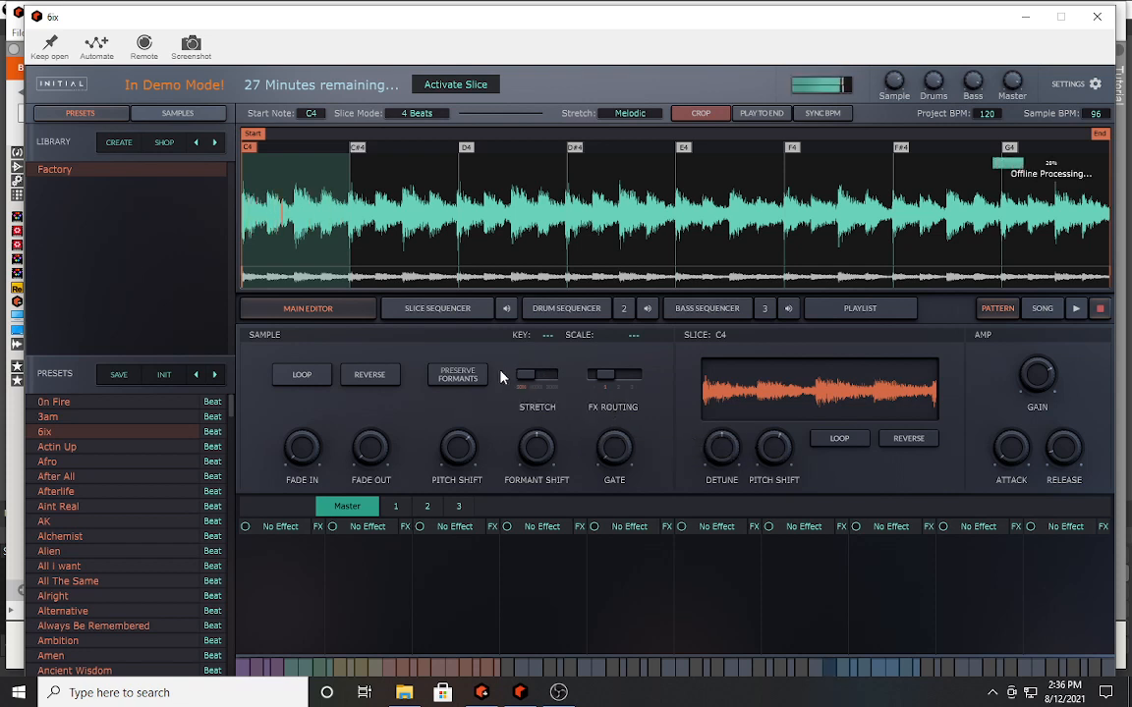
# - Lower the sample gain slightly and minimize the Initial Slice window to return to the rack
pyautogui.moveTo(1027, 366)
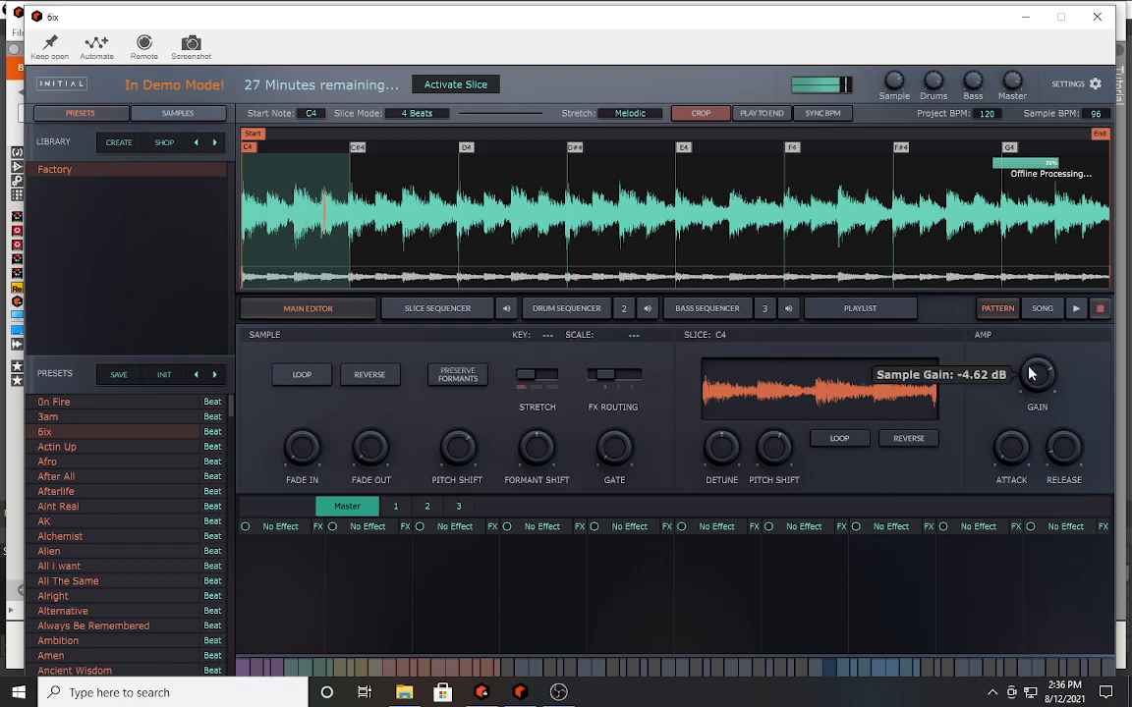
pyautogui.moveTo(1030, 372); pyautogui.dragTo(1030, 383)
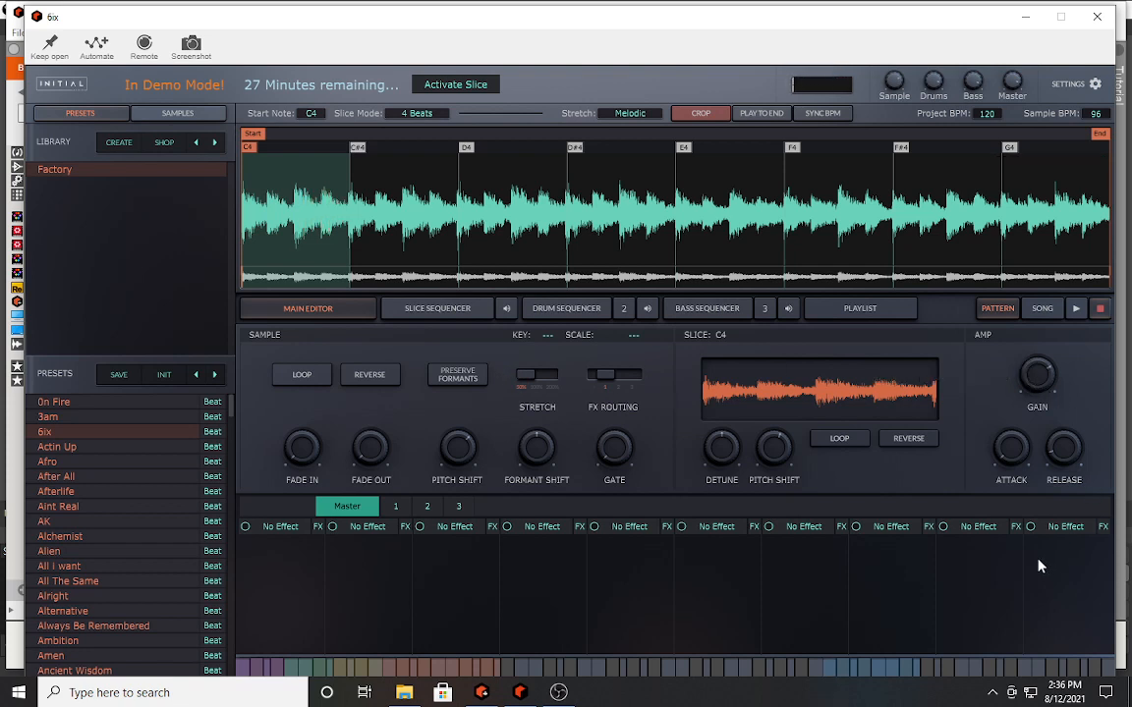
pyautogui.click(1027, 18)
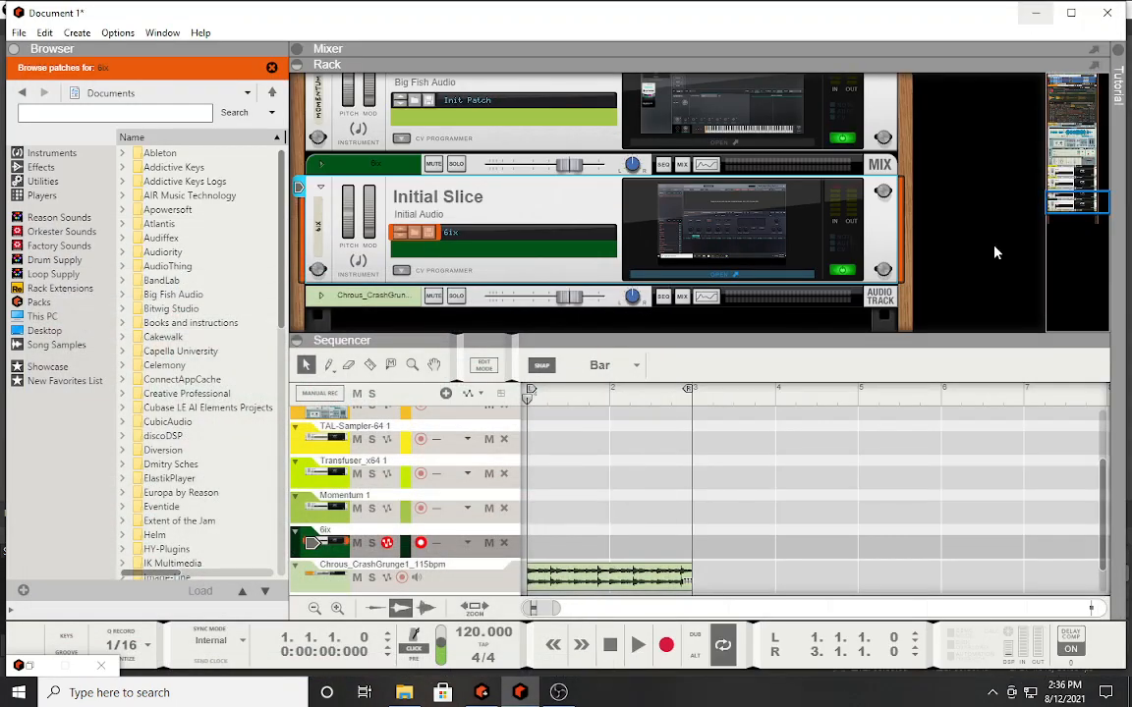
# - Look through the sequencer's track list and the rack devices from Initial Slice up to the Mimic sampler
pyautogui.scroll(-2, 588, 511)
pyautogui.scroll(5, 589, 511)
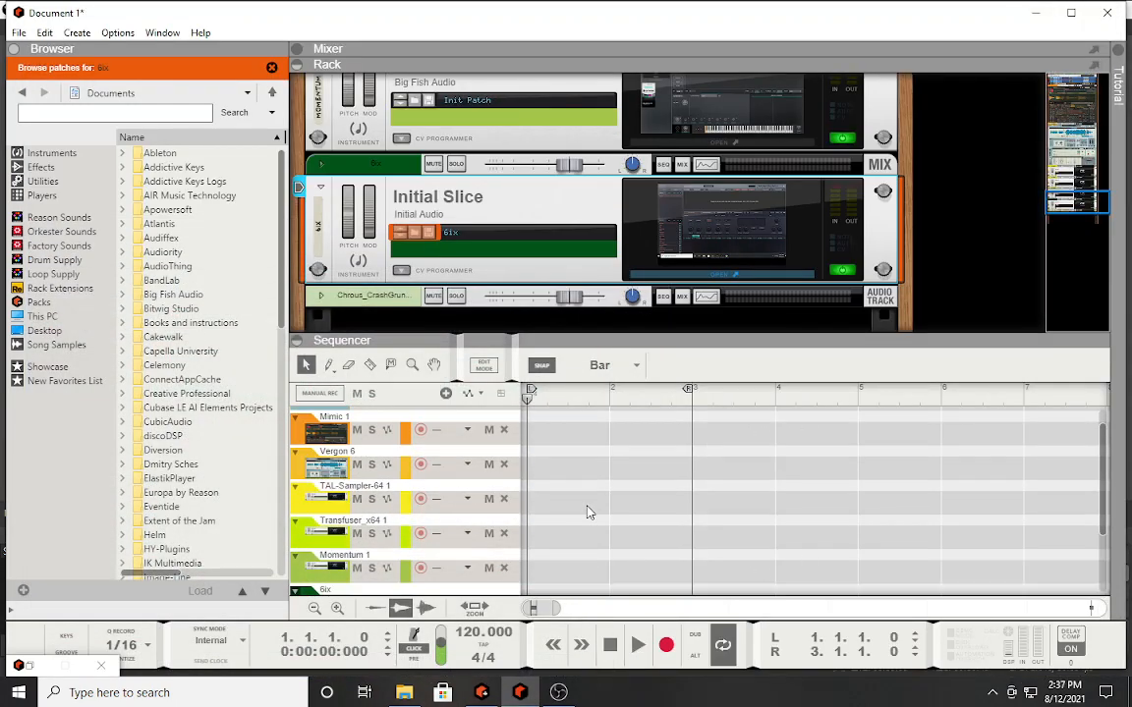
pyautogui.scroll(-5, 589, 509)
pyautogui.scroll(5, 589, 509)
pyautogui.scroll(4, 717, 237)
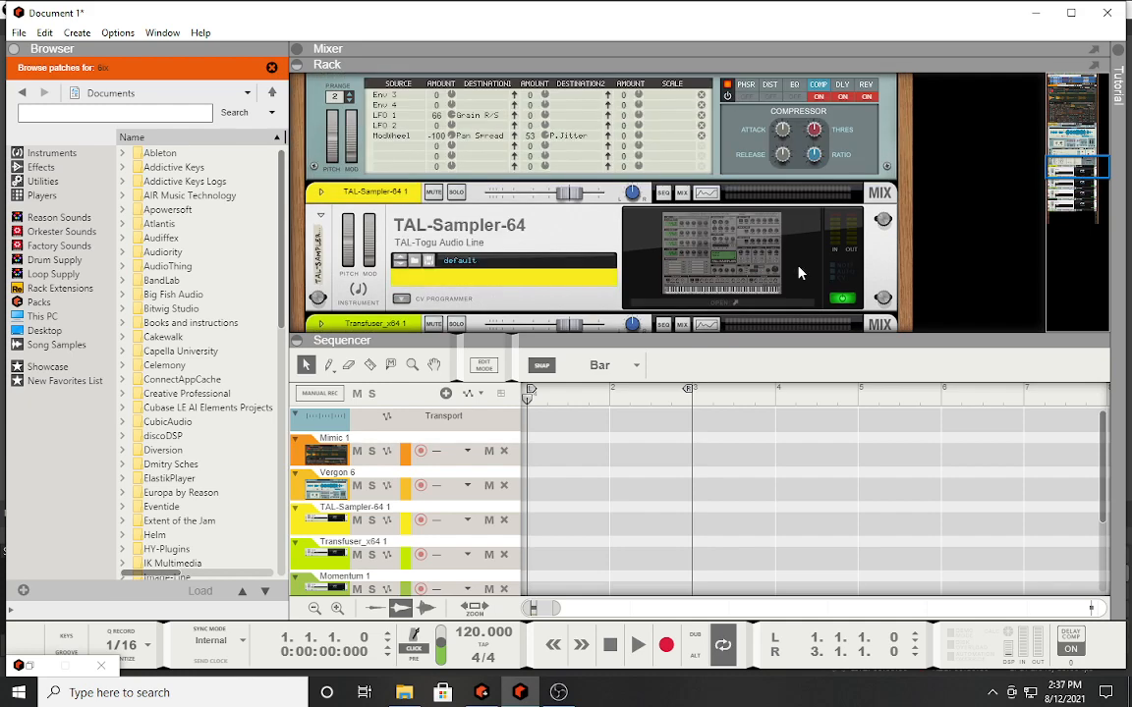
pyautogui.scroll(-2, 798, 273)
pyautogui.scroll(10, 797, 272)
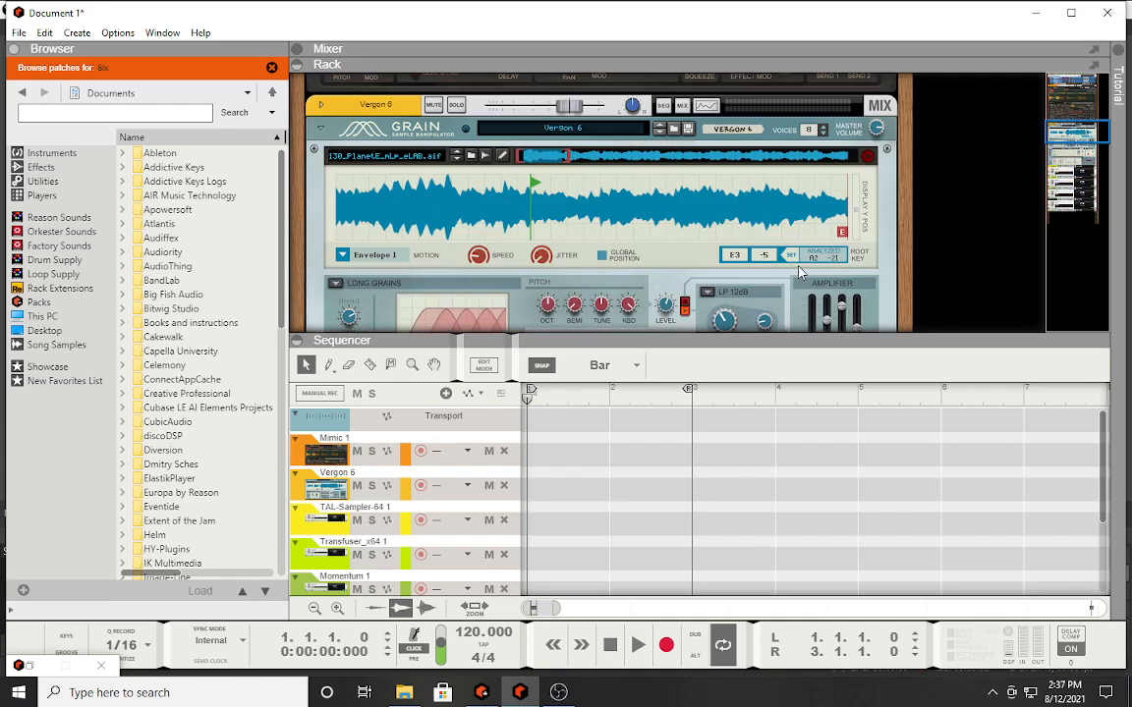
pyautogui.scroll(6, 797, 272)
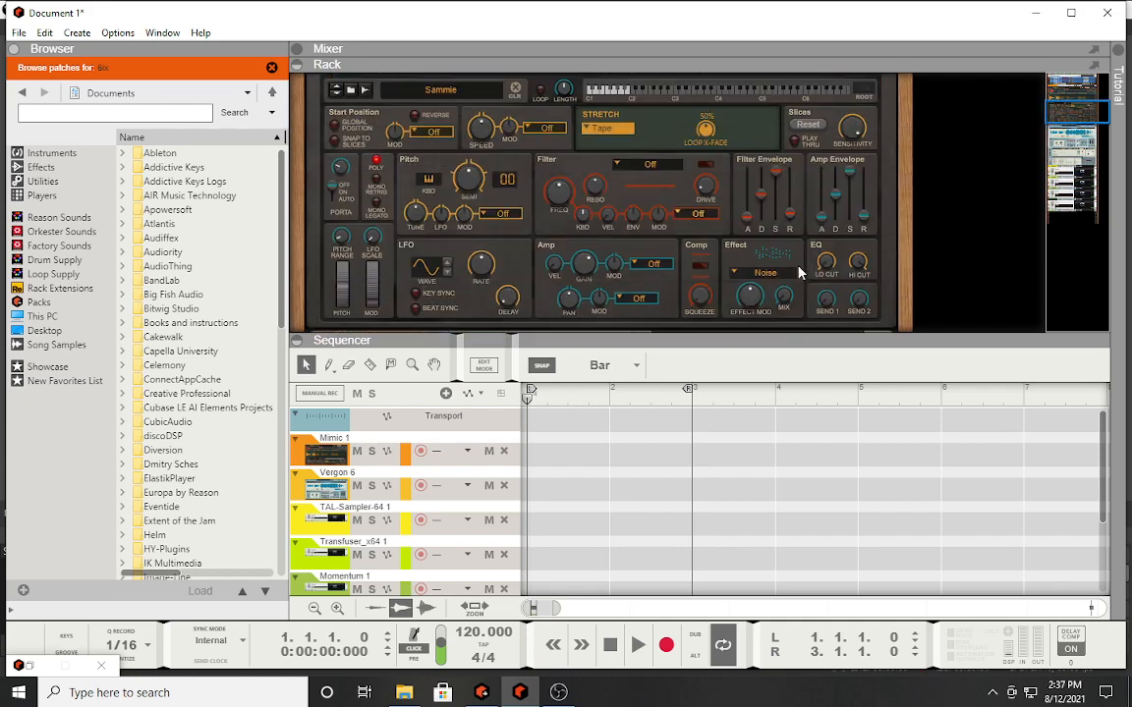
pyautogui.scroll(3, 798, 272)
pyautogui.scroll(3, 801, 273)
# - Review the rack samplers from Mimic through Grain, Transfuser and Momentum, ending back at Mimic's slice view
pyautogui.scroll(-2, 800, 273)
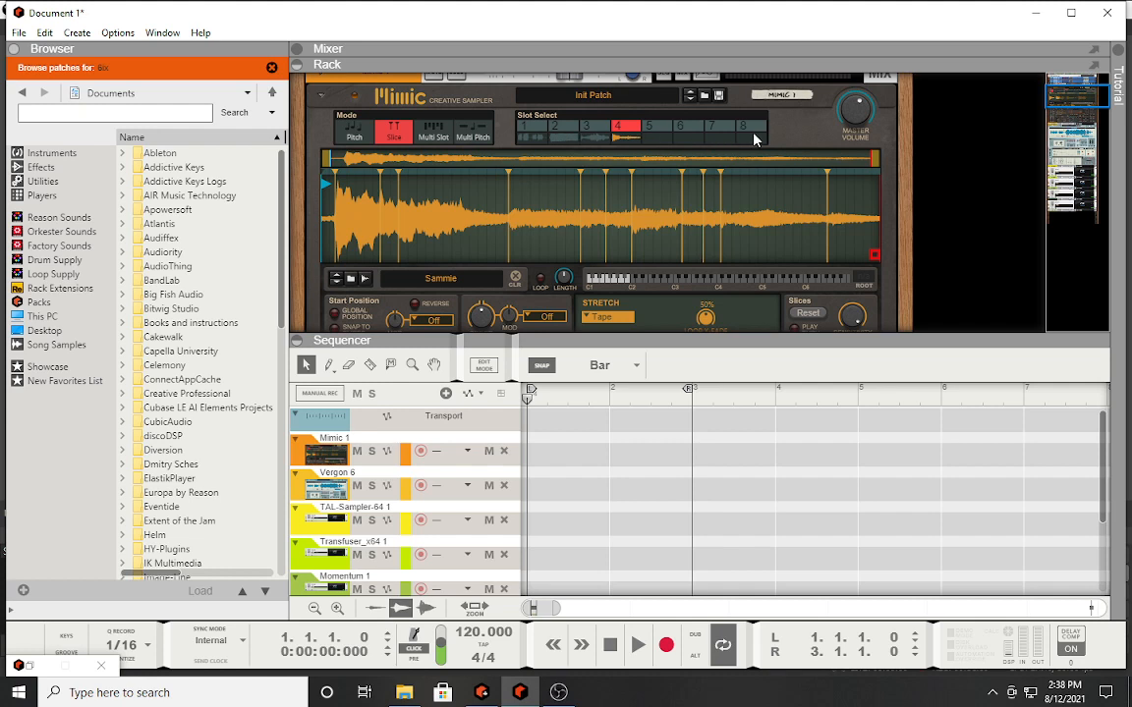
pyautogui.scroll(-2, 746, 215)
pyautogui.scroll(4, 746, 216)
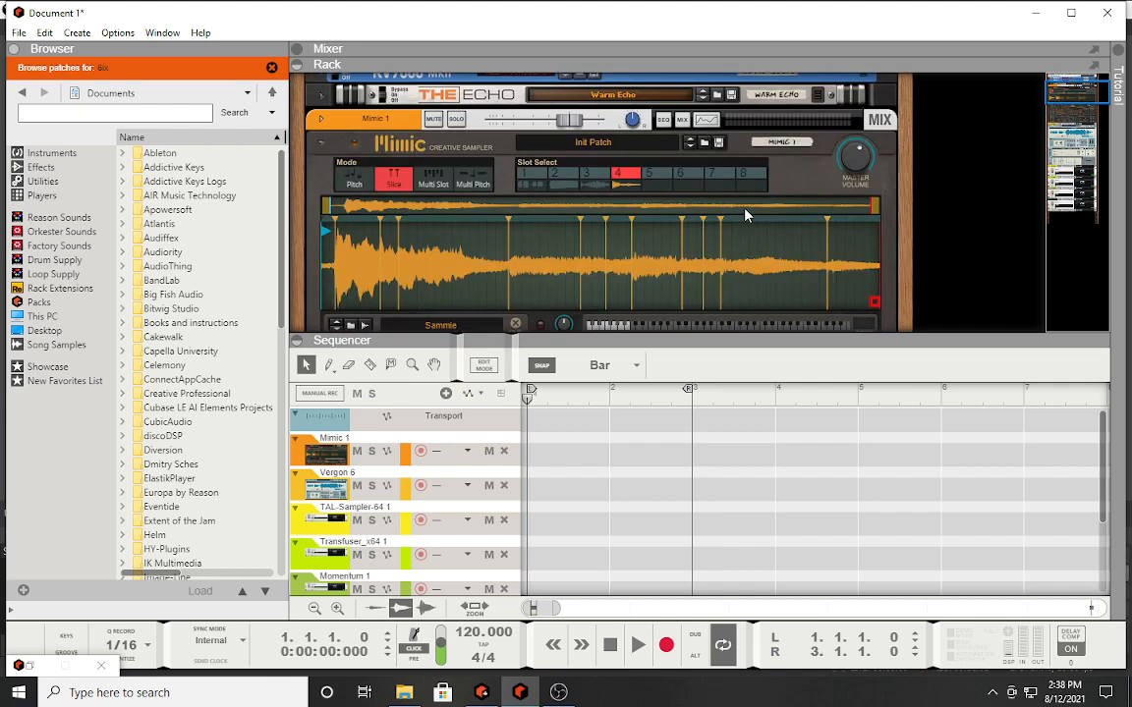
pyautogui.scroll(-4, 745, 215)
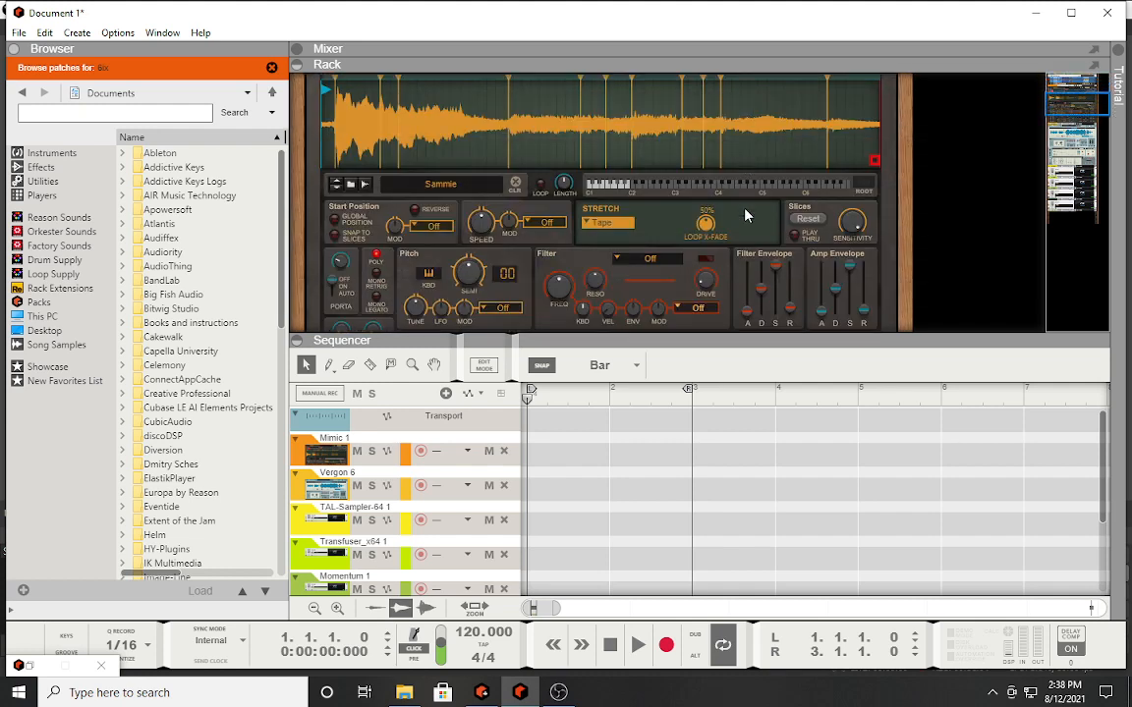
pyautogui.scroll(-1, 745, 216)
pyautogui.scroll(-6, 746, 215)
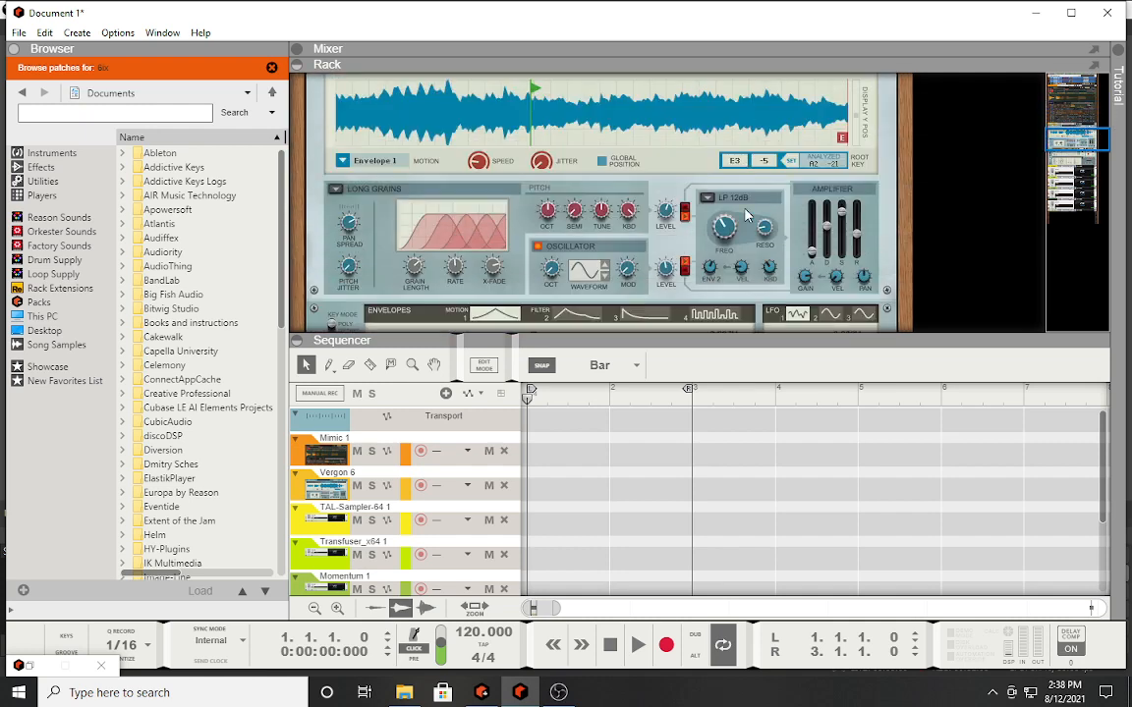
pyautogui.scroll(-8, 745, 215)
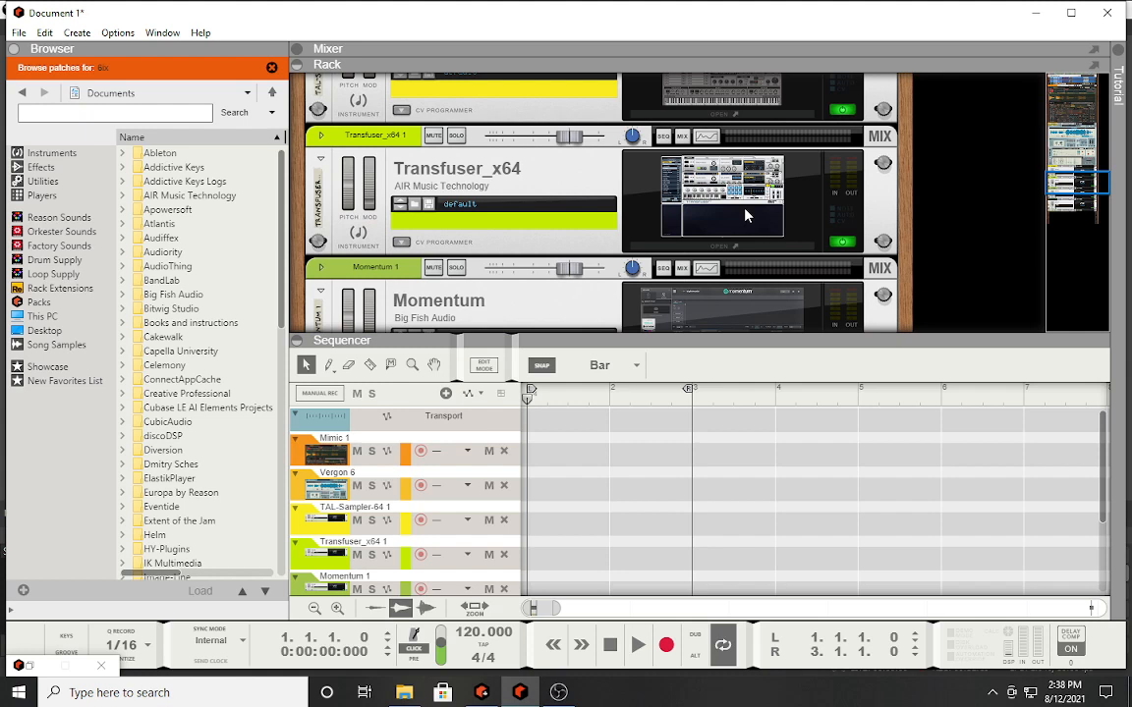
pyautogui.scroll(-4, 745, 215)
pyautogui.scroll(8, 745, 215)
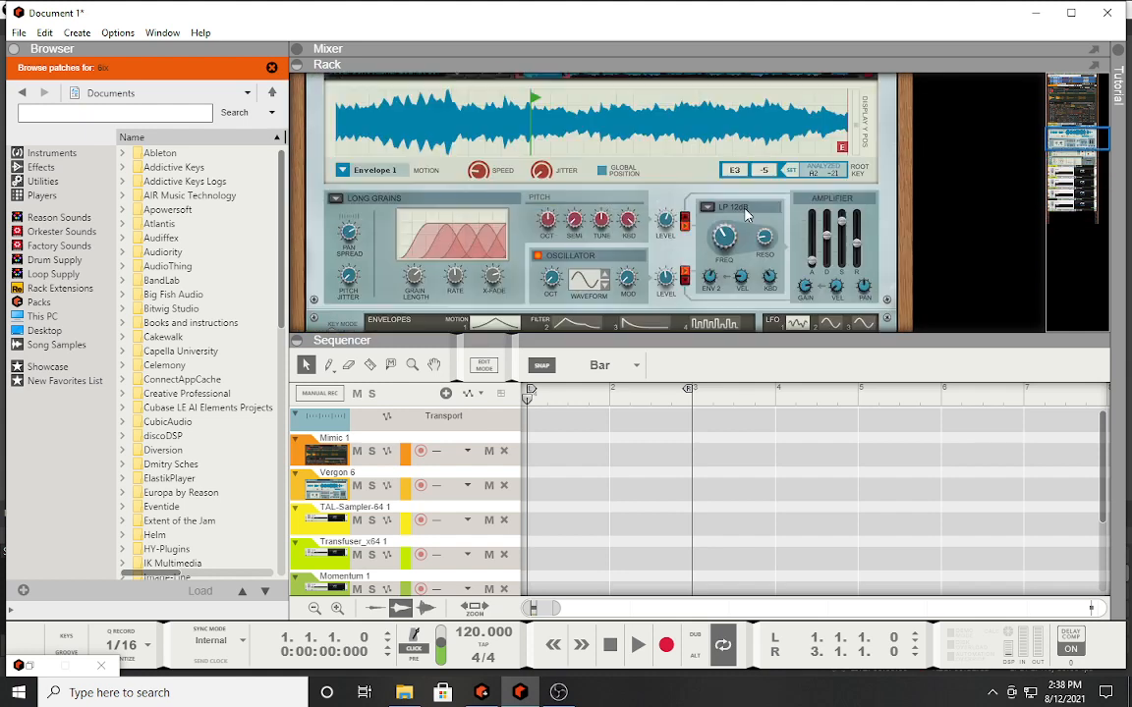
pyautogui.scroll(5, 746, 215)
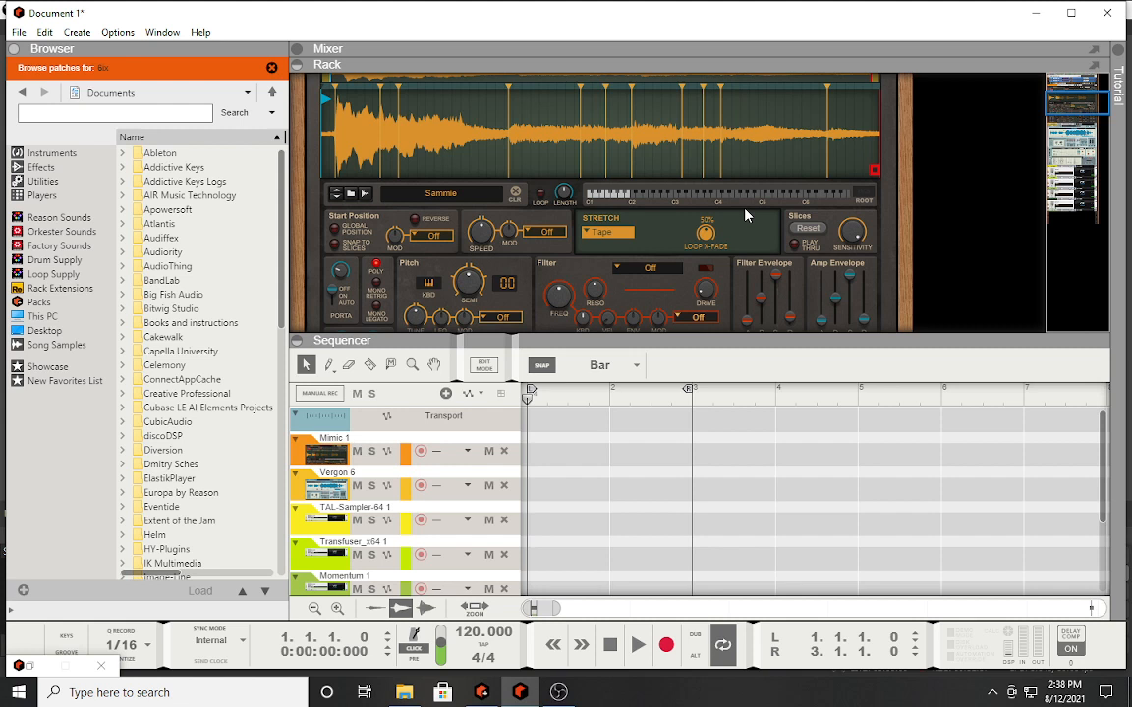
pyautogui.scroll(5, 745, 214)
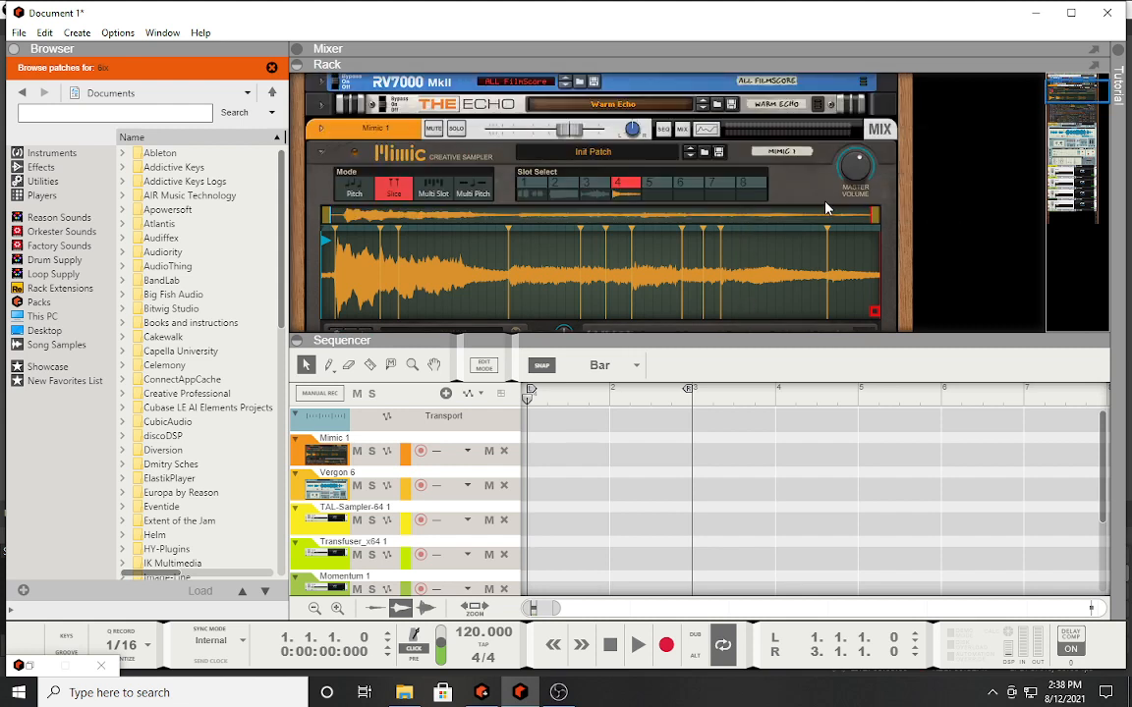